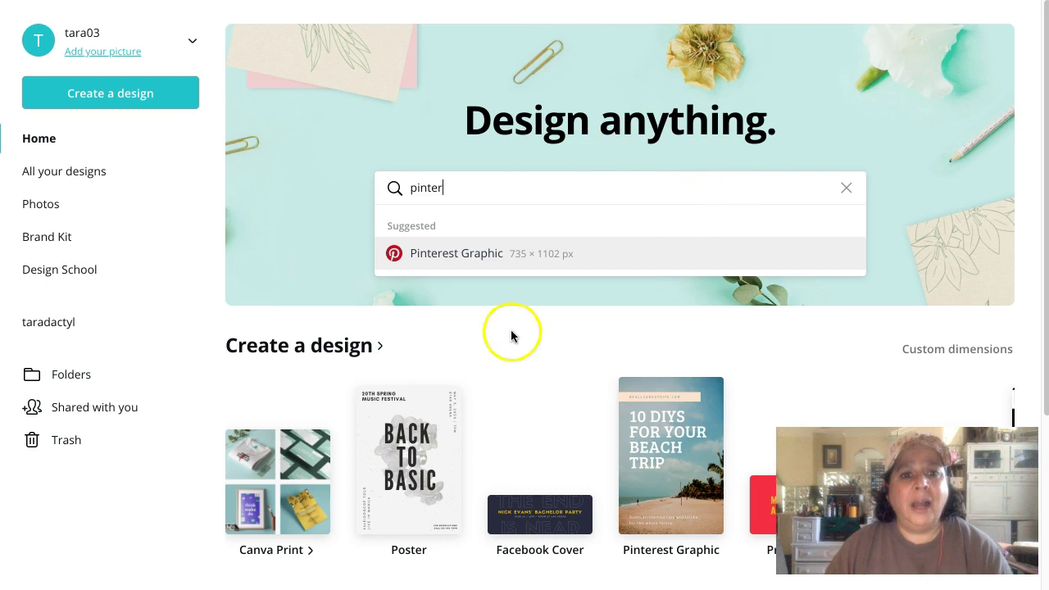
Create a blank design with custom dimensions of 750 × 1500 px
{"action": "left_click", "coordinate": [955, 351]}
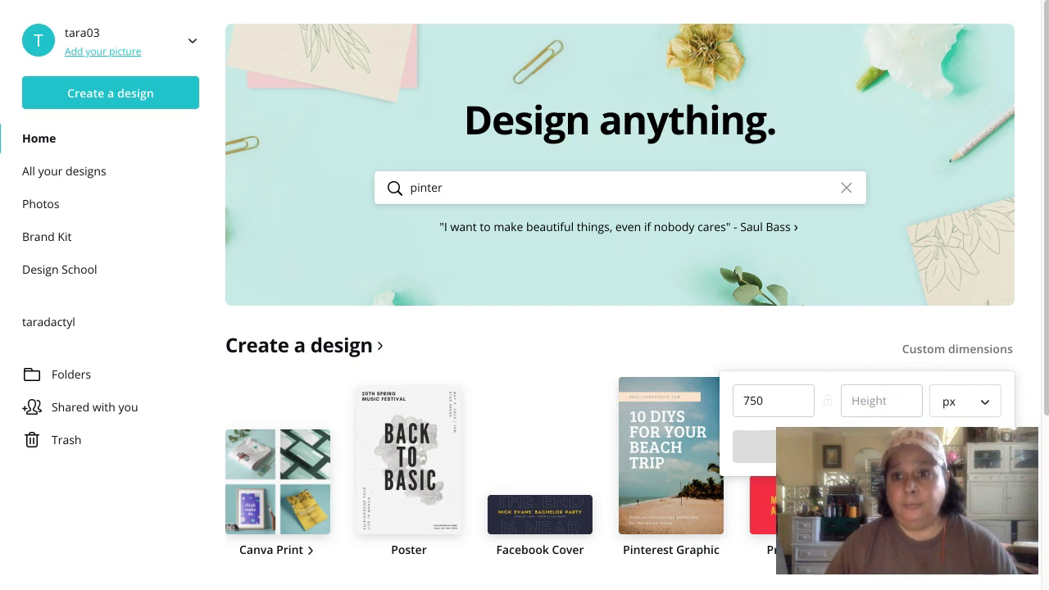
{"action": "left_click", "coordinate": [754, 400]}
{"action": "left_click", "coordinate": [868, 401]}
{"action": "type", "text": "1500"}
{"action": "left_click", "coordinate": [746, 450]}
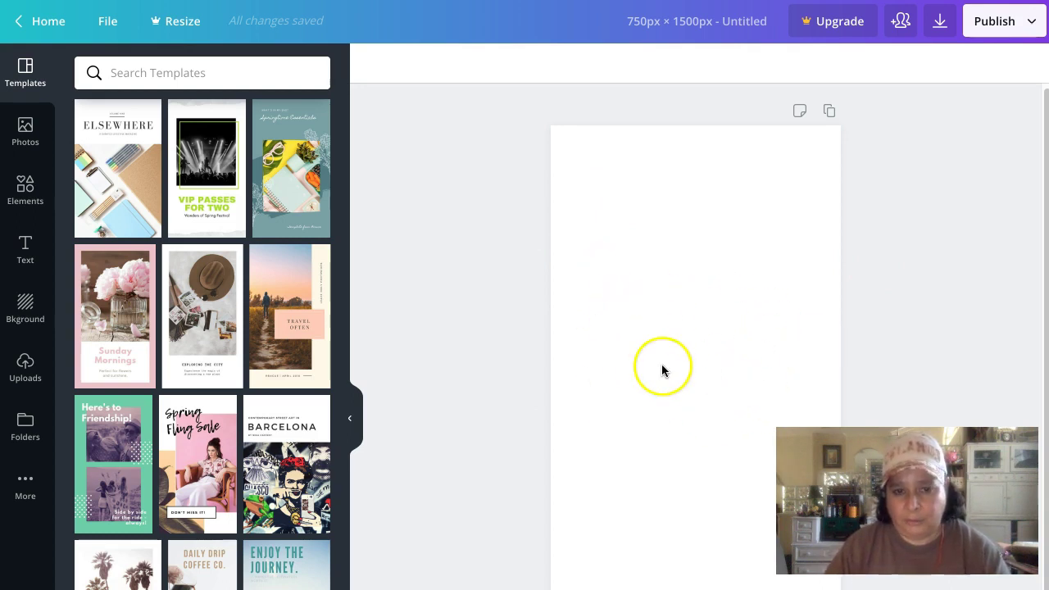
Place the uploaded photo of the bird vase on stacked books and enlarge it past the page width, with the vase centred
{"action": "left_click", "coordinate": [27, 364]}
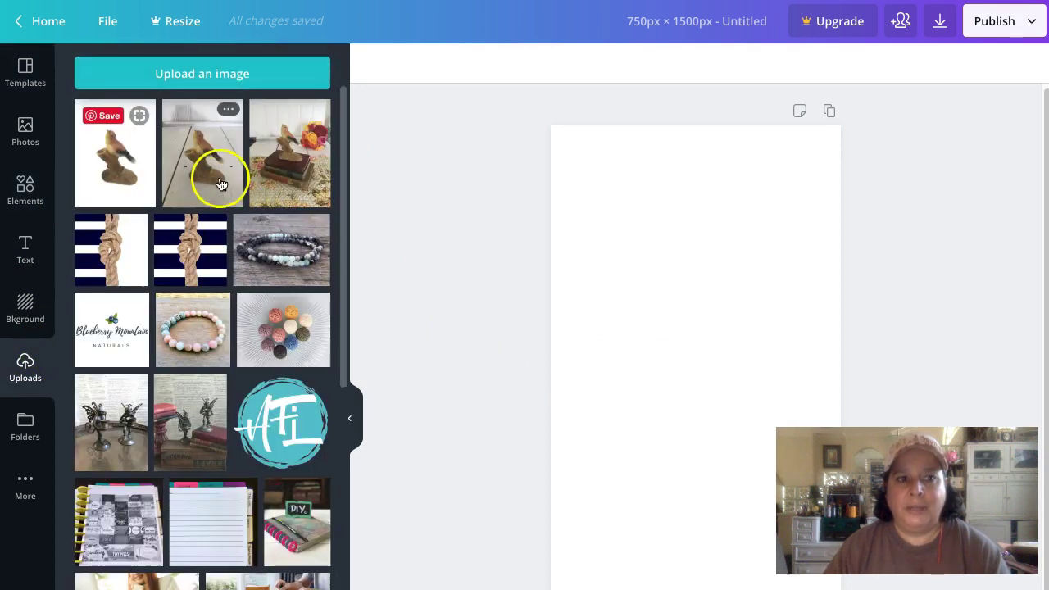
{"action": "left_click_drag", "start_coordinate": [307, 175], "coordinate": [626, 199]}
{"action": "left_click_drag", "start_coordinate": [681, 236], "coordinate": [649, 222]}
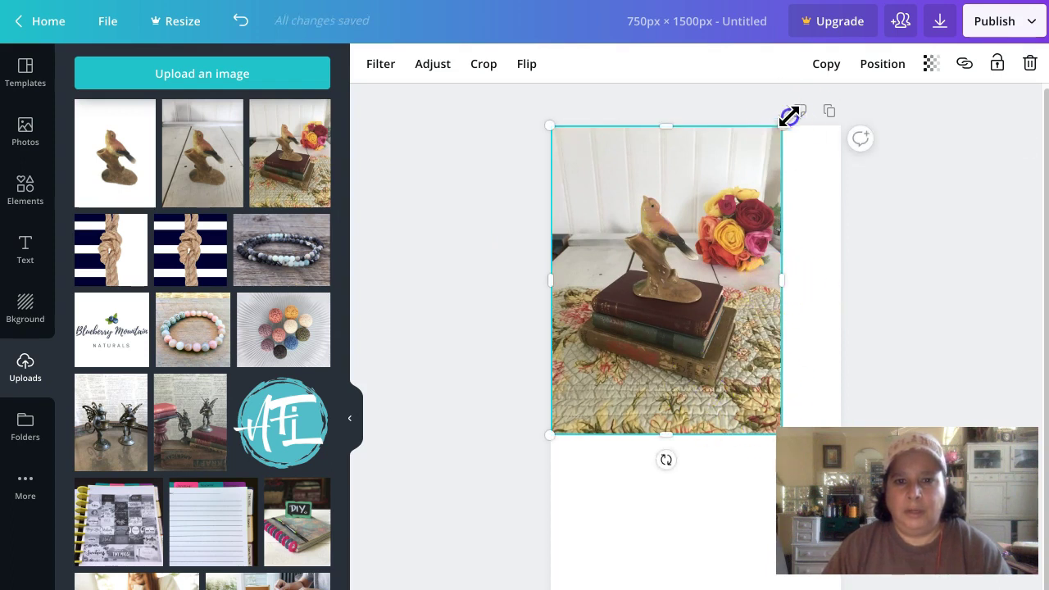
{"action": "left_click_drag", "start_coordinate": [789, 116], "coordinate": [874, 28]}
{"action": "left_click_drag", "start_coordinate": [795, 171], "coordinate": [775, 277]}
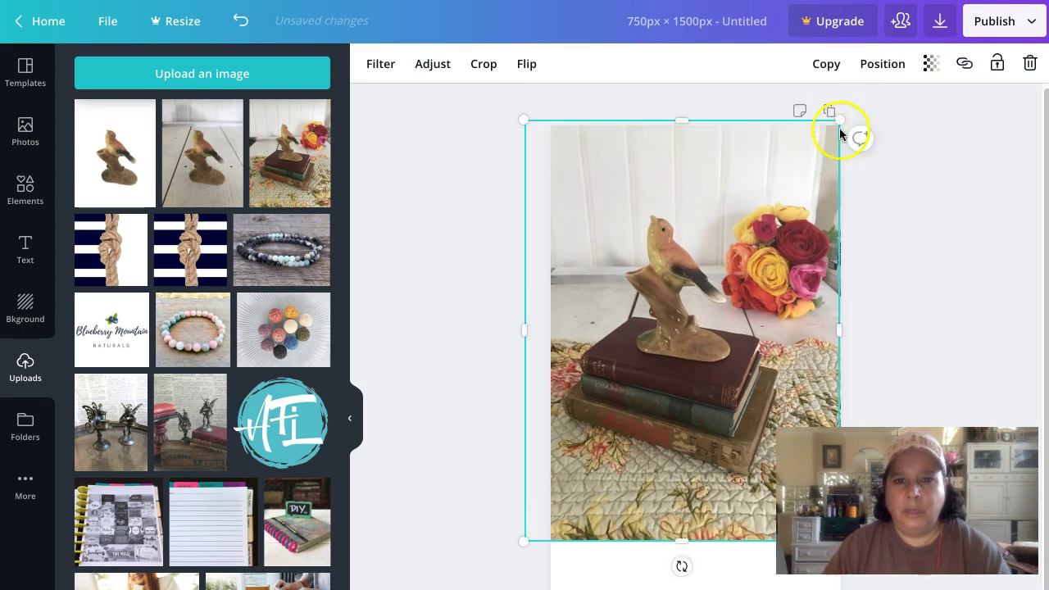
{"action": "left_click_drag", "start_coordinate": [852, 104], "coordinate": [881, 70]}
{"action": "left_click_drag", "start_coordinate": [733, 241], "coordinate": [707, 237]}
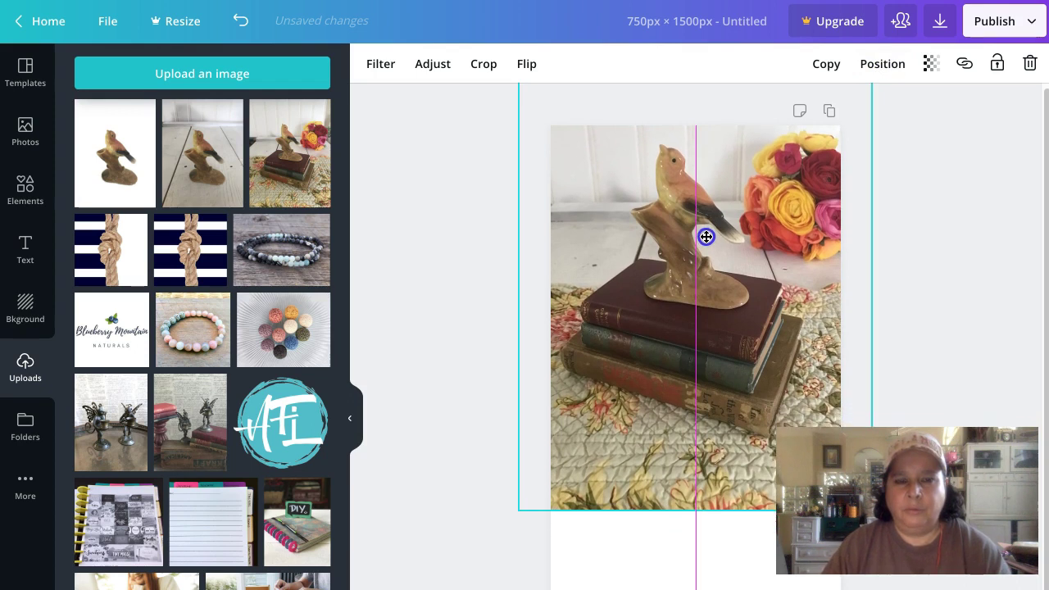
Crop the left and bottom edges of the book-stack photo so its left side lines up with the page edge
{"action": "left_click", "coordinate": [484, 64]}
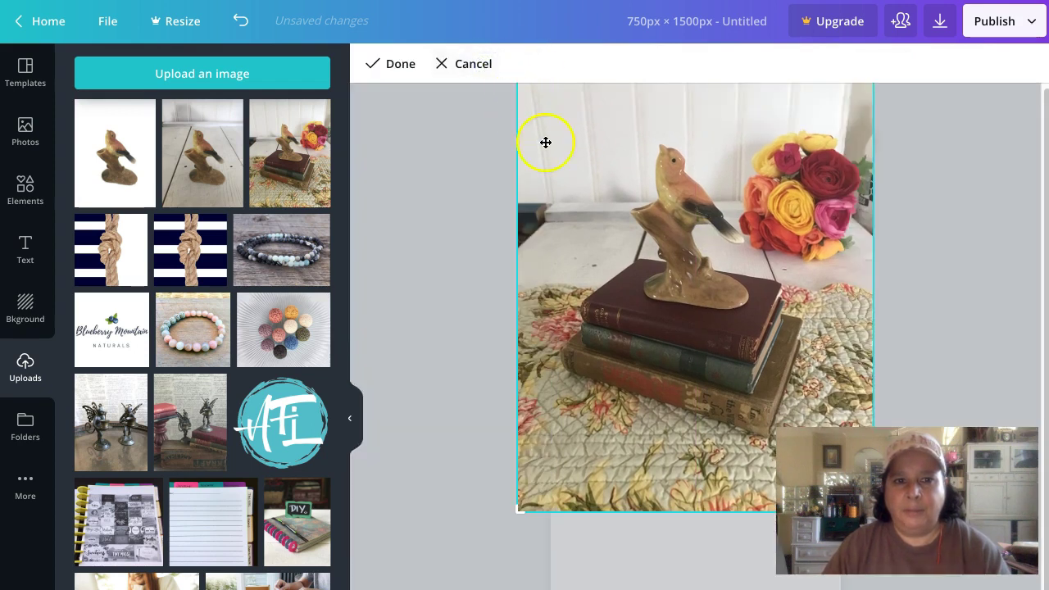
{"action": "left_click_drag", "start_coordinate": [627, 286], "coordinate": [632, 287]}
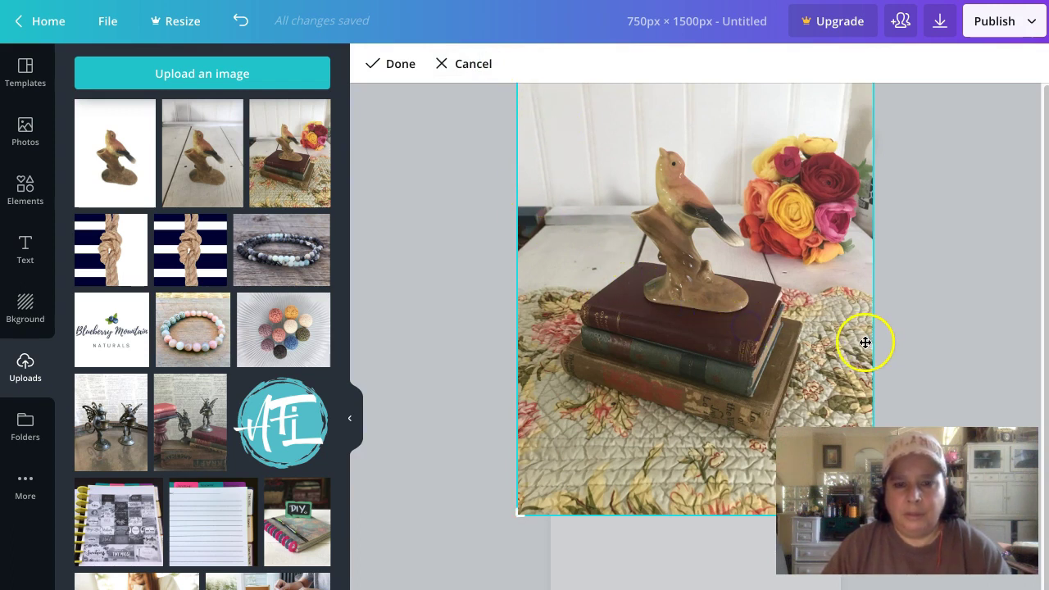
{"action": "left_click_drag", "start_coordinate": [519, 517], "coordinate": [549, 490]}
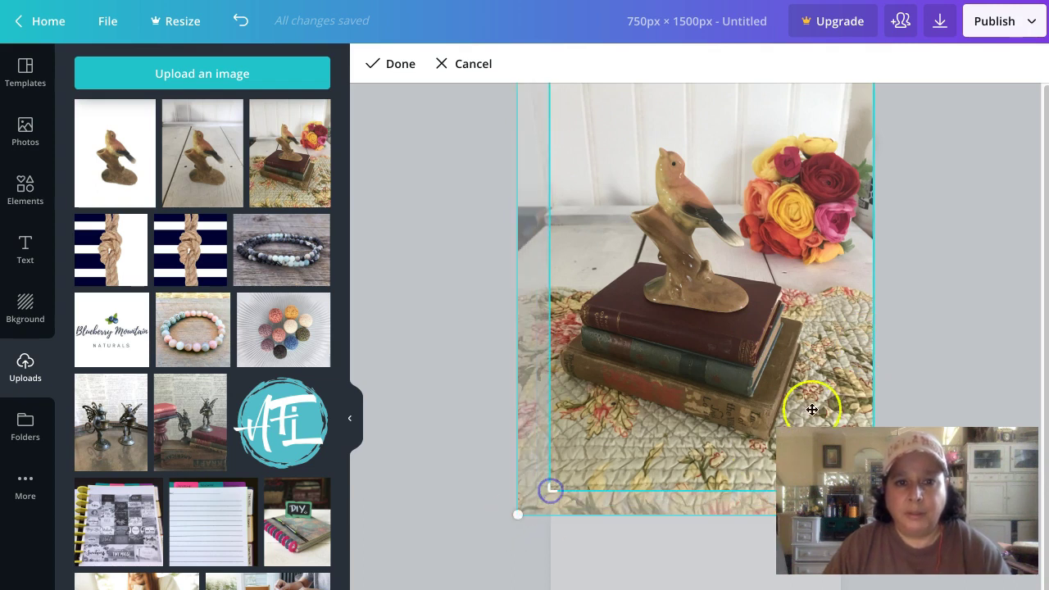
{"action": "left_click", "coordinate": [388, 64]}
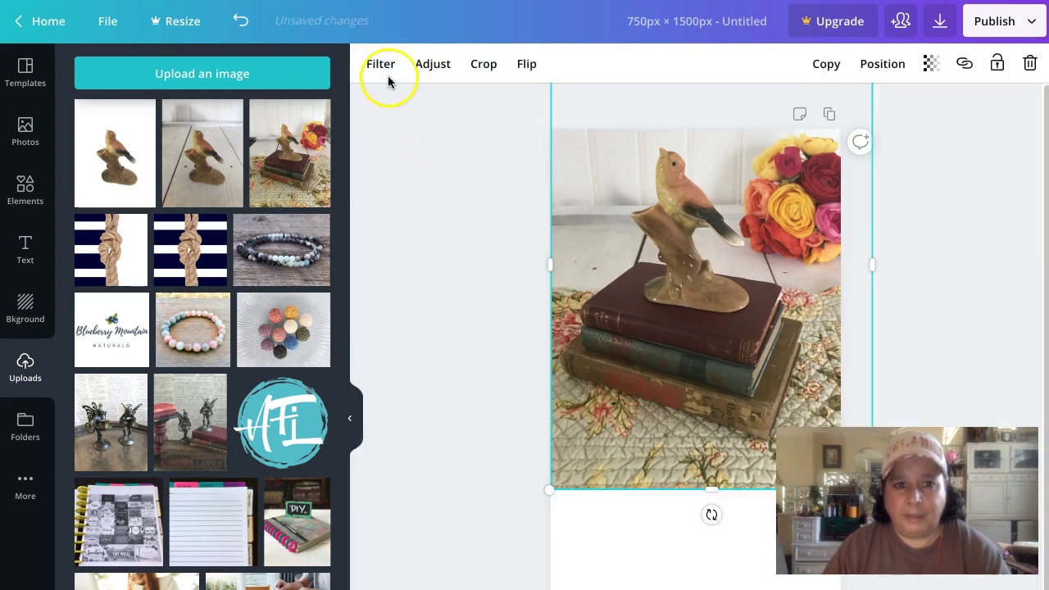
{"action": "left_click", "coordinate": [483, 64]}
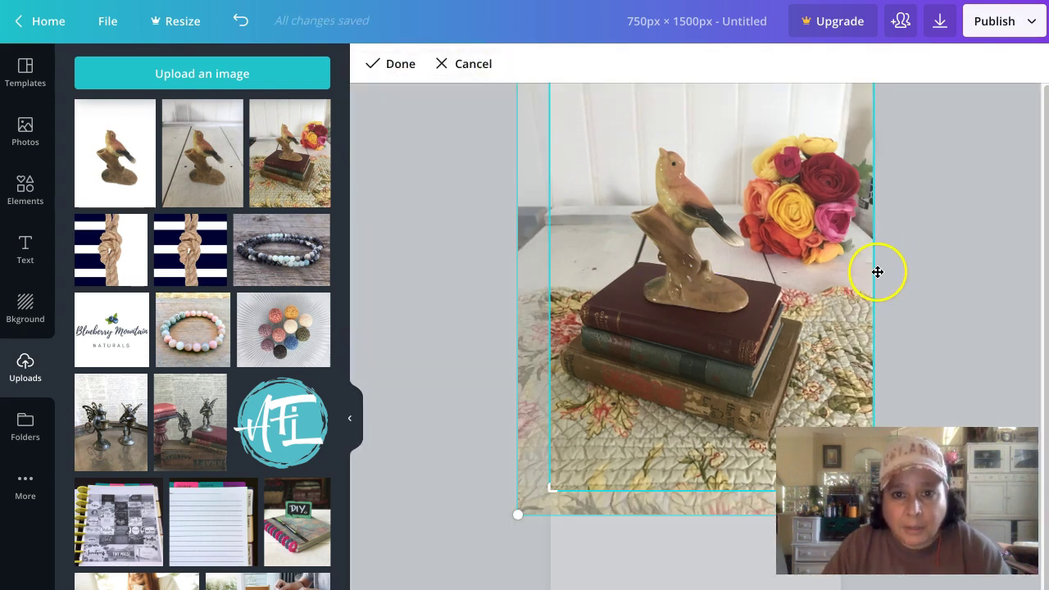
{"action": "left_click_drag", "start_coordinate": [689, 197], "coordinate": [680, 296]}
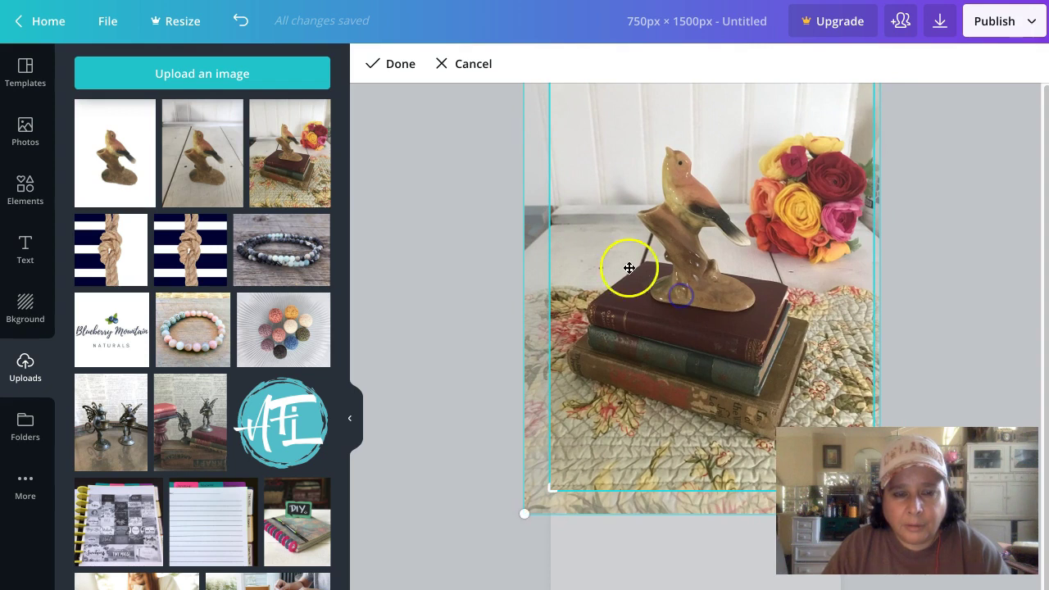
{"action": "left_click", "coordinate": [402, 65]}
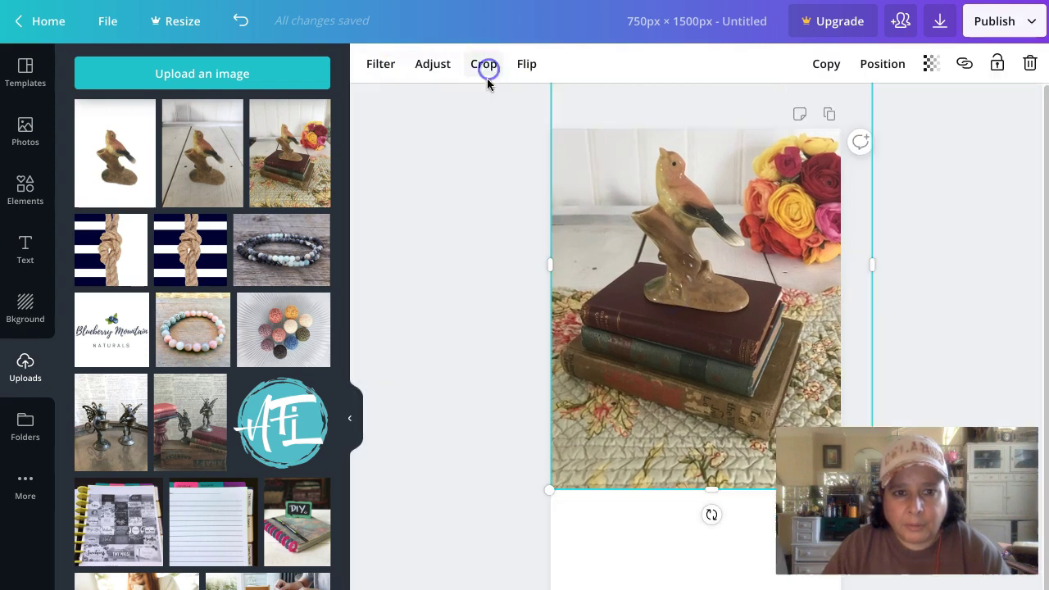
{"action": "double_click", "coordinate": [679, 260]}
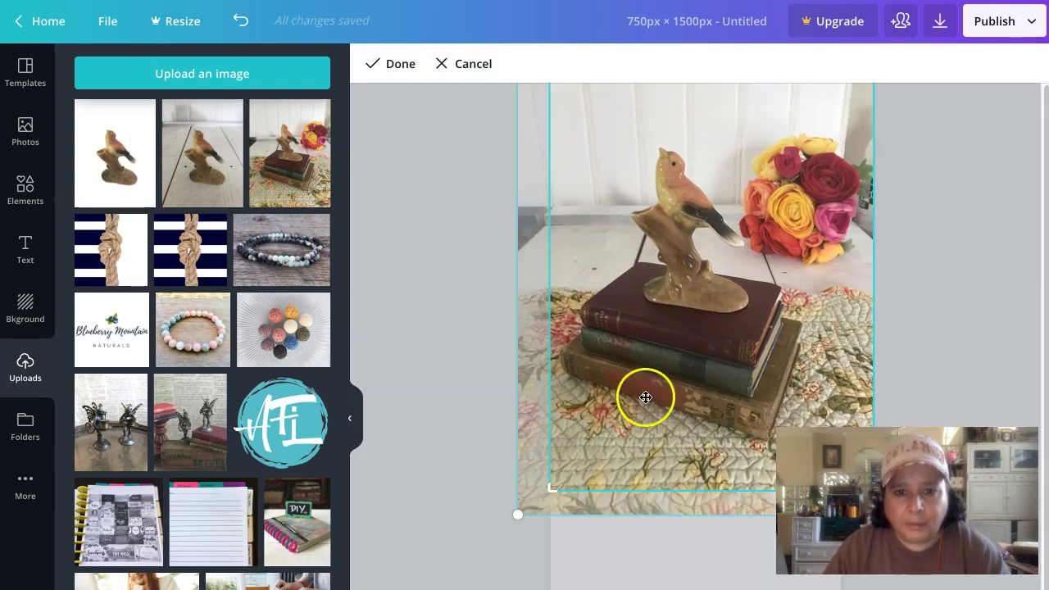
{"action": "left_click_drag", "start_coordinate": [650, 403], "coordinate": [657, 403]}
{"action": "left_click", "coordinate": [596, 196]}
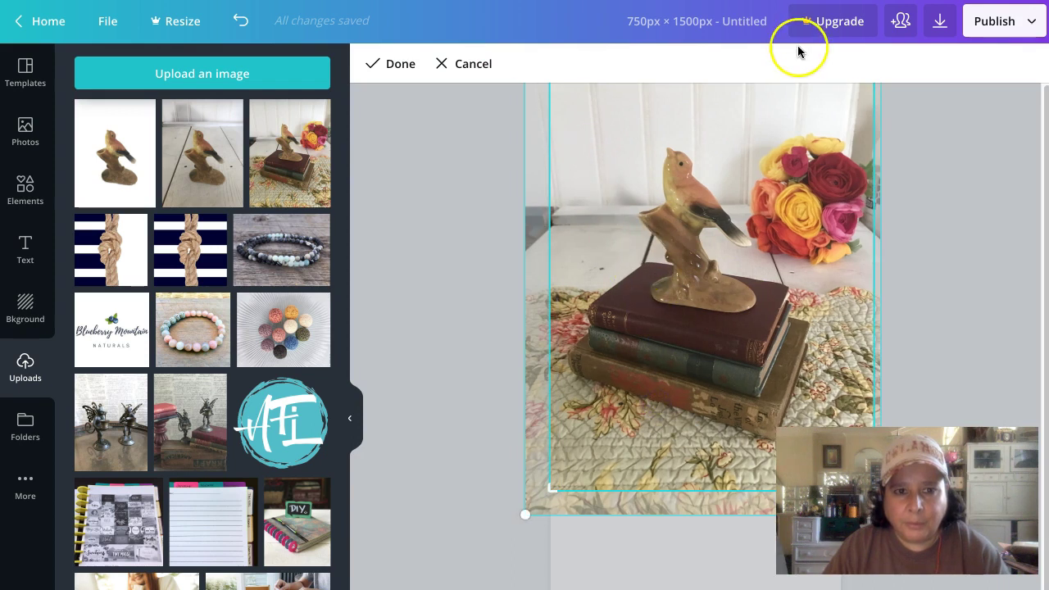
{"action": "left_click", "coordinate": [475, 63]}
Trim the top and bottom of the book-stack photo and align it with the page's top and left edges, filling the upper part
{"action": "left_click_drag", "start_coordinate": [668, 194], "coordinate": [653, 244]}
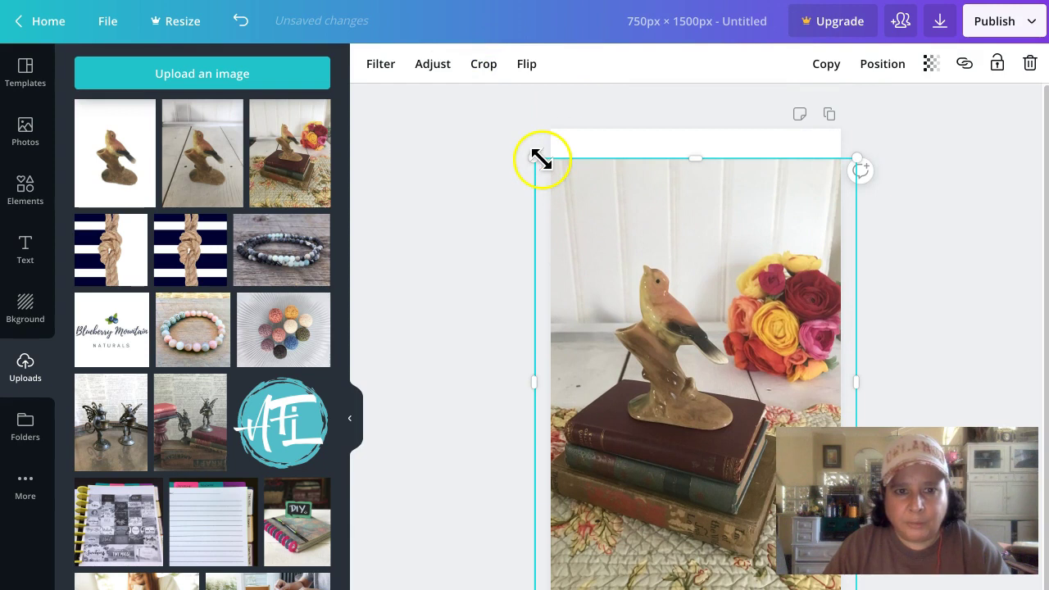
{"action": "left_click_drag", "start_coordinate": [701, 158], "coordinate": [697, 232]}
{"action": "left_click_drag", "start_coordinate": [685, 321], "coordinate": [677, 218]}
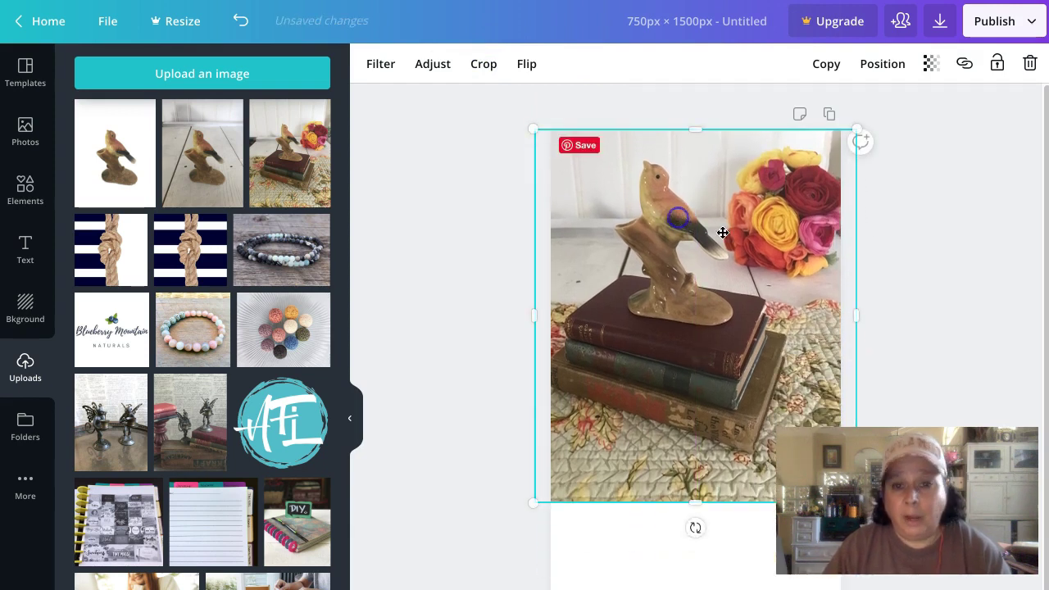
{"action": "left_click_drag", "start_coordinate": [786, 304], "coordinate": [800, 305]}
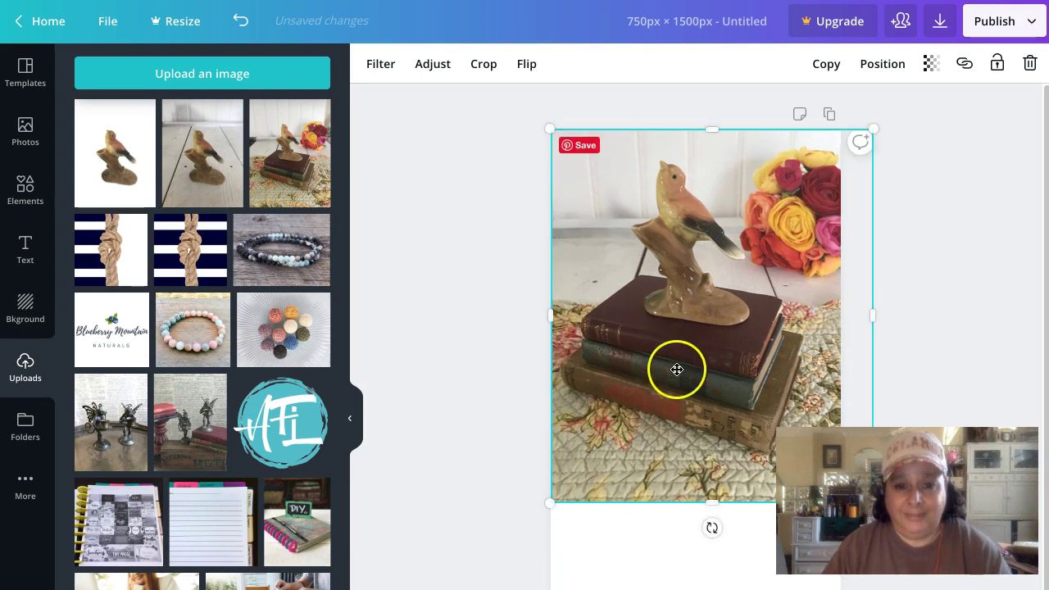
{"action": "left_click_drag", "start_coordinate": [707, 498], "coordinate": [696, 424]}
{"action": "left_click", "coordinate": [475, 386]}
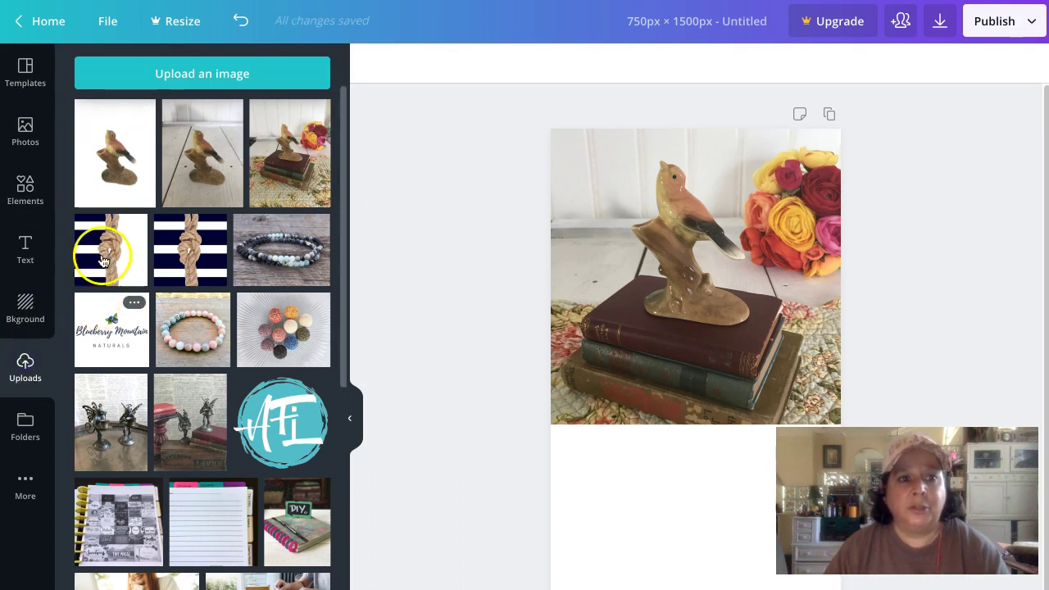
Upload the photo of the bird vase on a quilt from the Product Pictures folder on the Desktop
{"action": "left_click", "coordinate": [146, 82]}
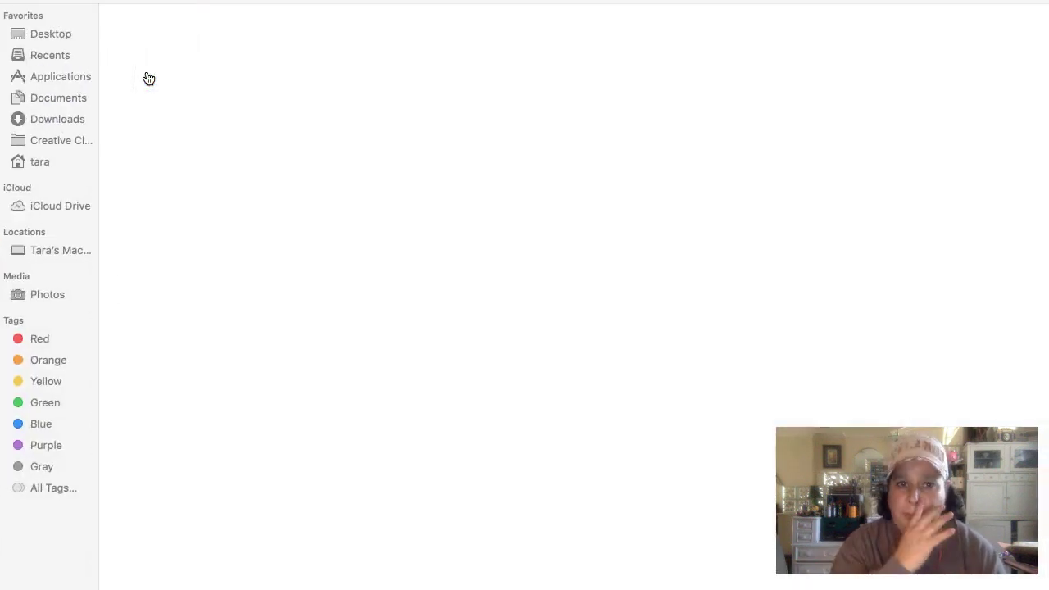
{"action": "left_click", "coordinate": [194, 59]}
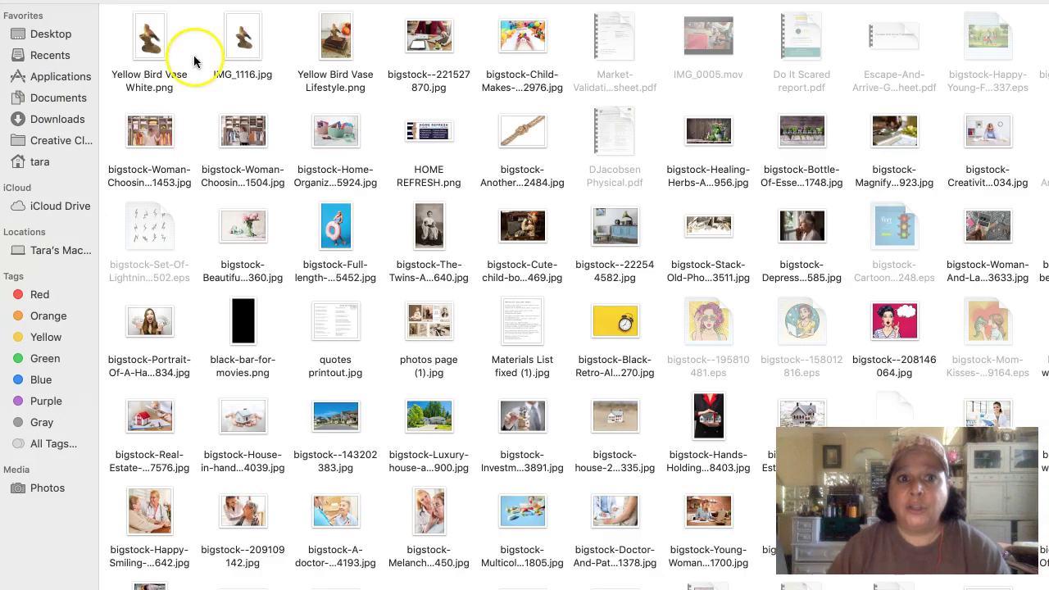
{"action": "left_click", "coordinate": [42, 36]}
{"action": "left_click", "coordinate": [232, 37]}
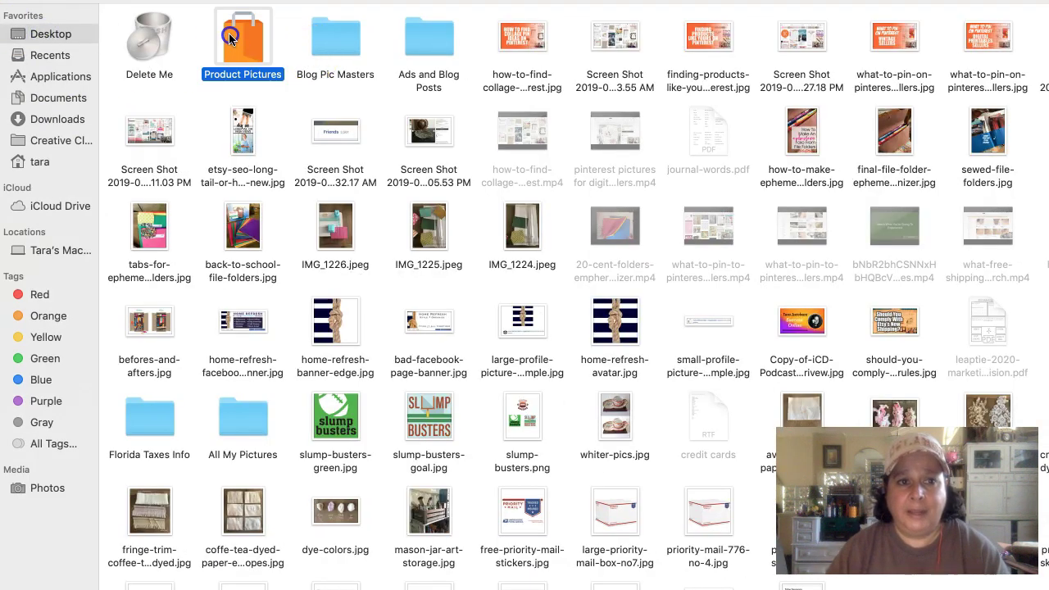
{"action": "double_click", "coordinate": [245, 50]}
{"action": "left_click", "coordinate": [245, 51]}
{"action": "double_click", "coordinate": [149, 37]}
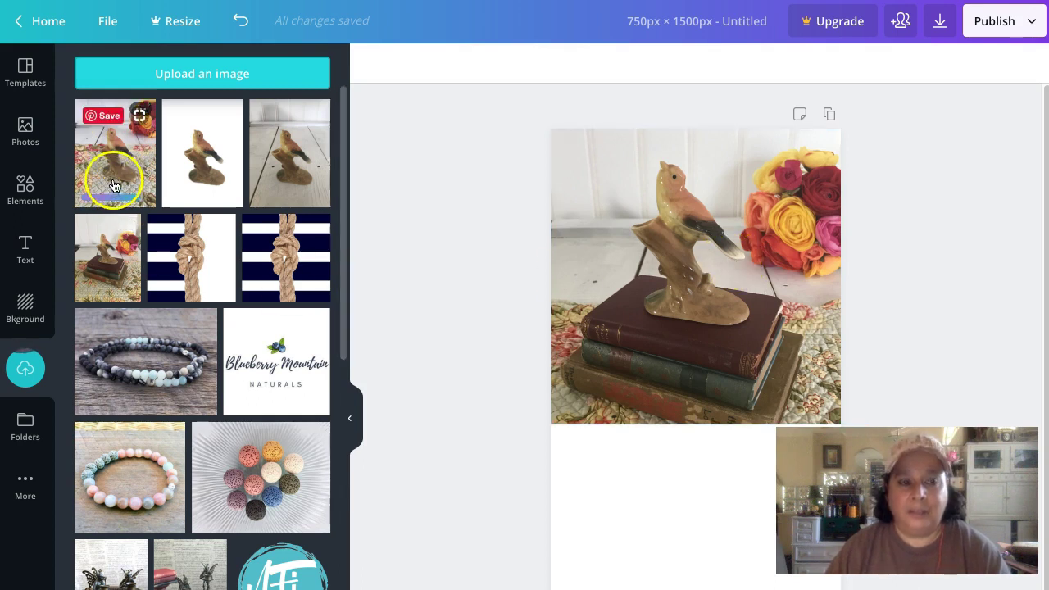
Place the new quilt photo in the upper part of the page, and move the book-stack photo to the lower part and enlarge it
{"action": "left_click_drag", "start_coordinate": [117, 169], "coordinate": [621, 508]}
{"action": "left_click_drag", "start_coordinate": [706, 548], "coordinate": [692, 186]}
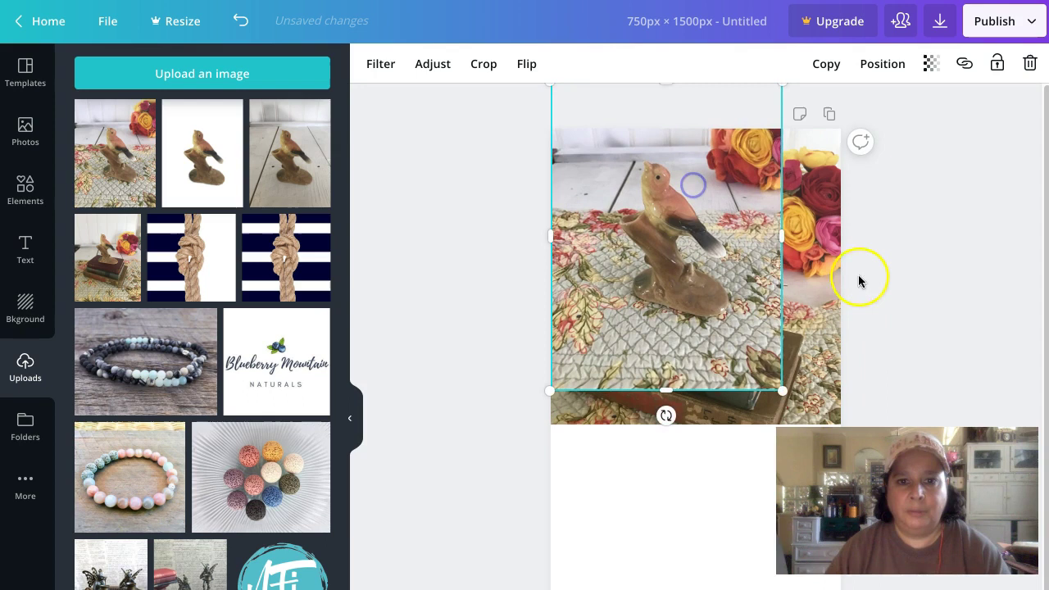
{"action": "left_click_drag", "start_coordinate": [811, 241], "coordinate": [777, 532]}
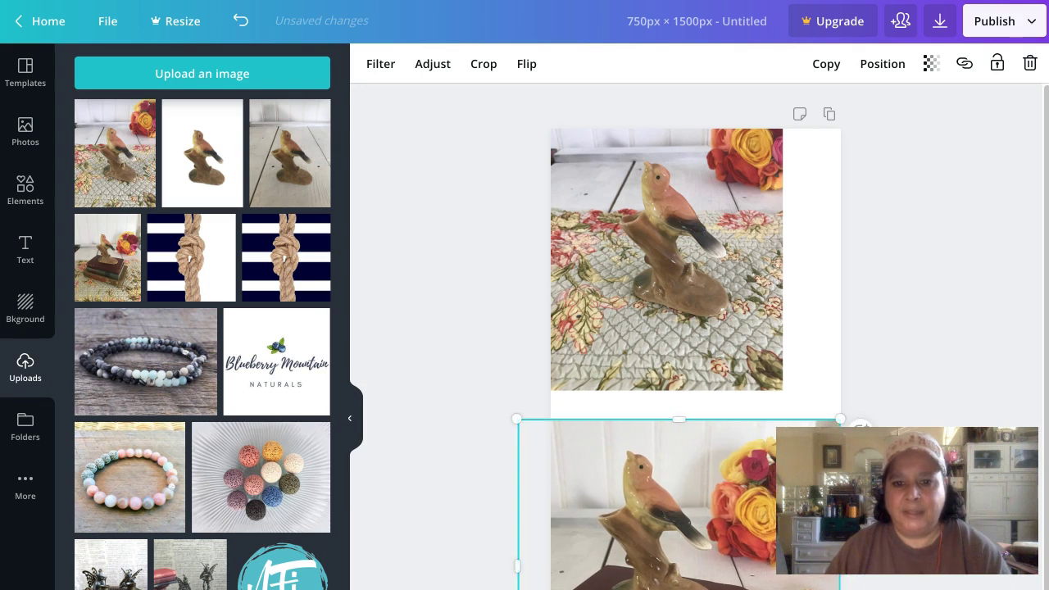
{"action": "left_click_drag", "start_coordinate": [841, 589], "coordinate": [898, 589]}
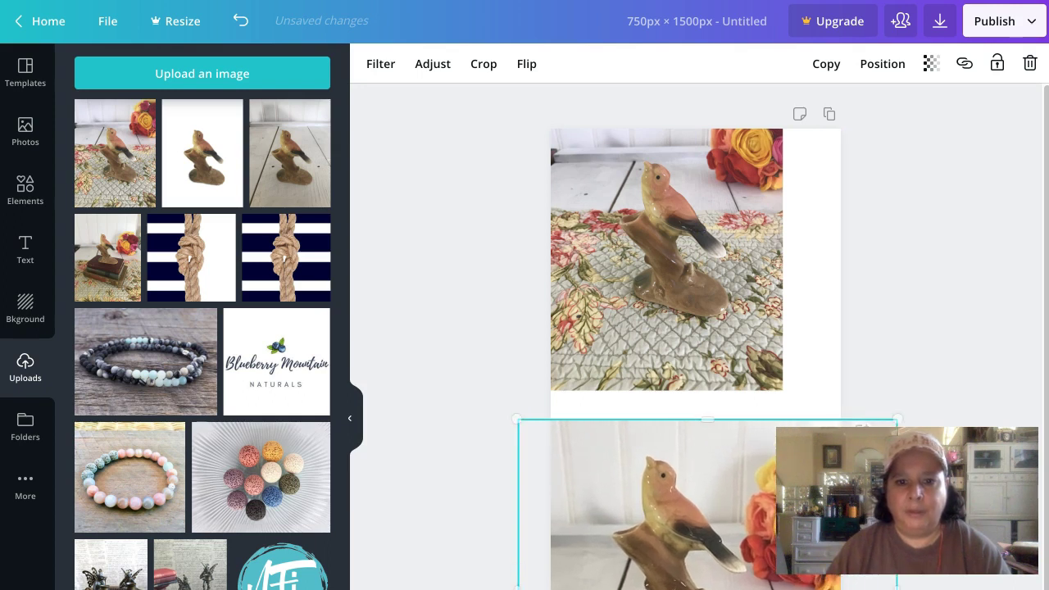
Enlarge the quilt photo to cover the full page width and position it so the bird sits near the page's top
{"action": "left_click", "coordinate": [675, 264]}
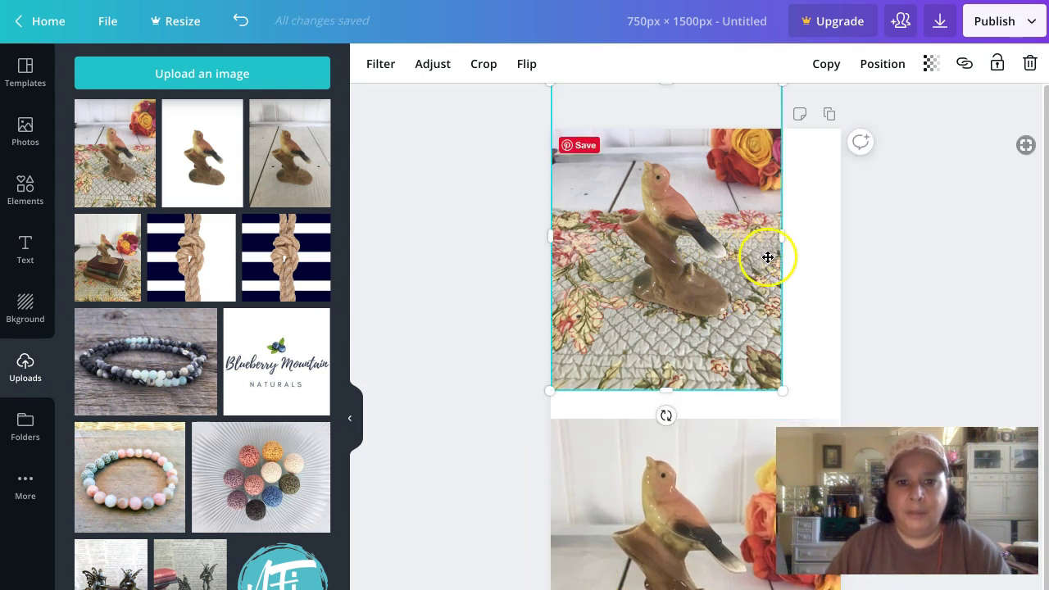
{"action": "left_click_drag", "start_coordinate": [781, 391], "coordinate": [874, 514]}
{"action": "left_click_drag", "start_coordinate": [637, 226], "coordinate": [614, 208]}
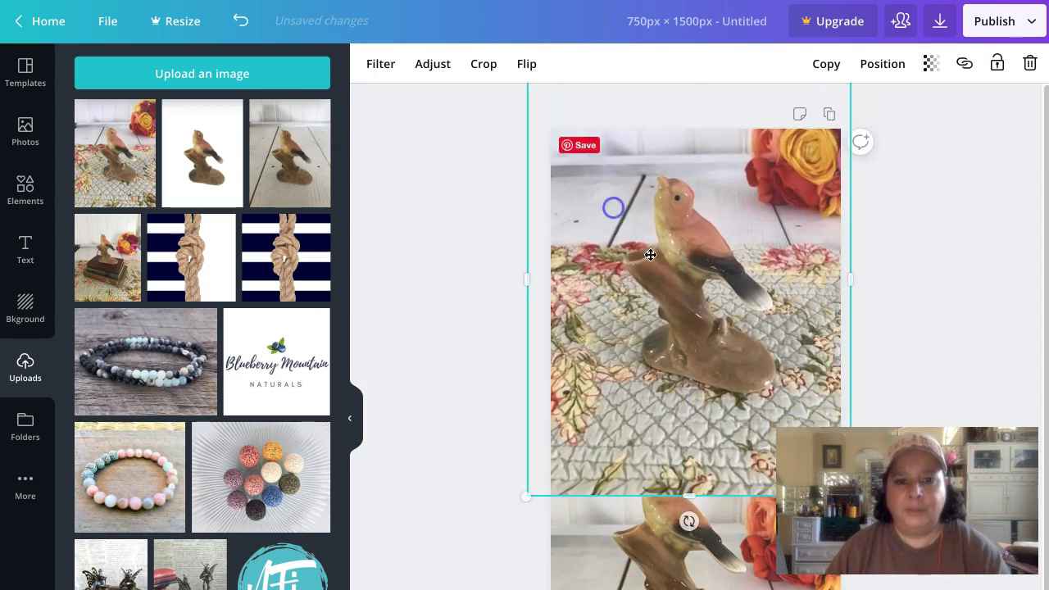
{"action": "left_click_drag", "start_coordinate": [529, 496], "coordinate": [484, 524]}
{"action": "left_click_drag", "start_coordinate": [710, 311], "coordinate": [722, 271]}
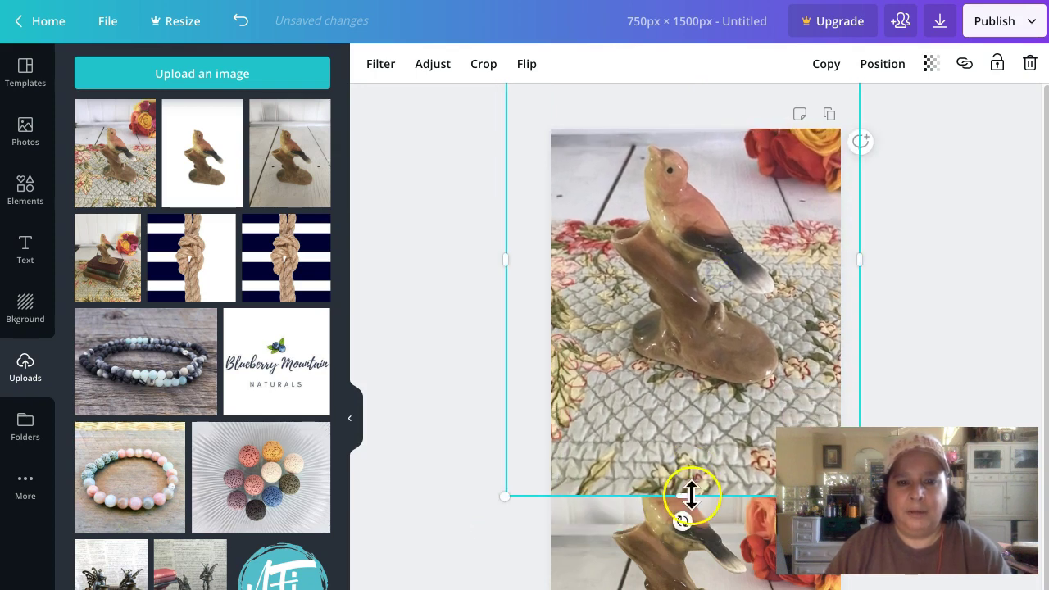
Trim the bottom of the quilt photo and adjust the edge between the two photos so they meet without a gap
{"action": "left_click_drag", "start_coordinate": [681, 492], "coordinate": [703, 409]}
{"action": "left_click", "coordinate": [696, 433]}
{"action": "left_click", "coordinate": [467, 351]}
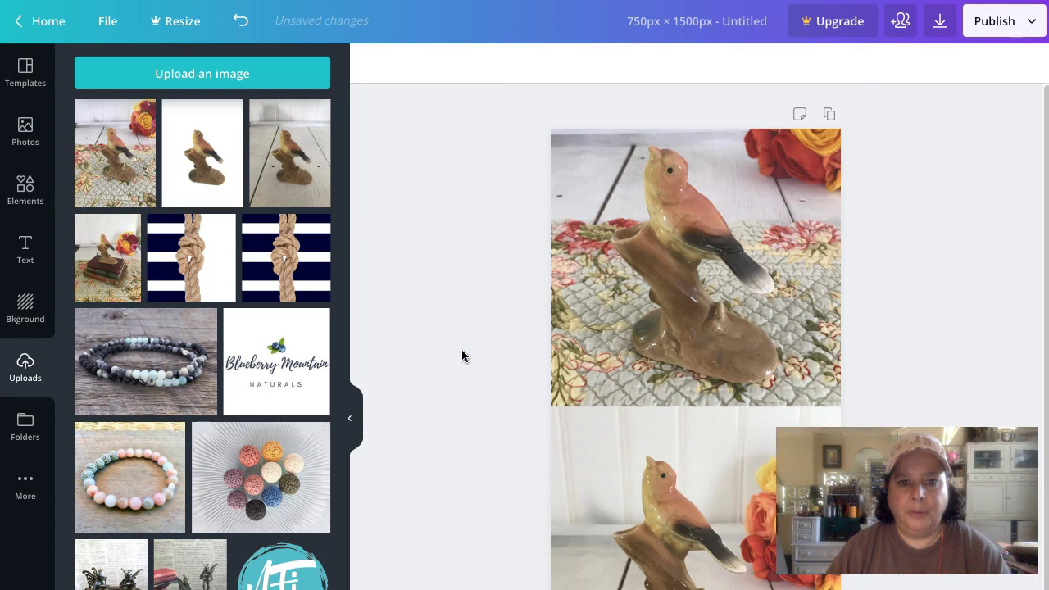
{"action": "left_click", "coordinate": [645, 436]}
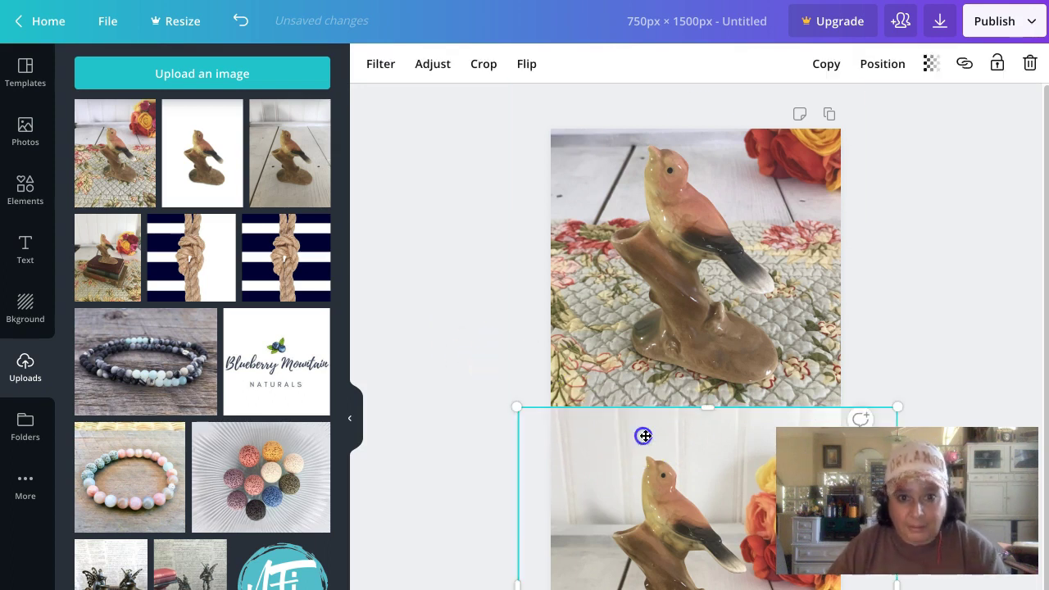
{"action": "left_click_drag", "start_coordinate": [701, 409], "coordinate": [691, 411]}
{"action": "left_click", "coordinate": [675, 402]}
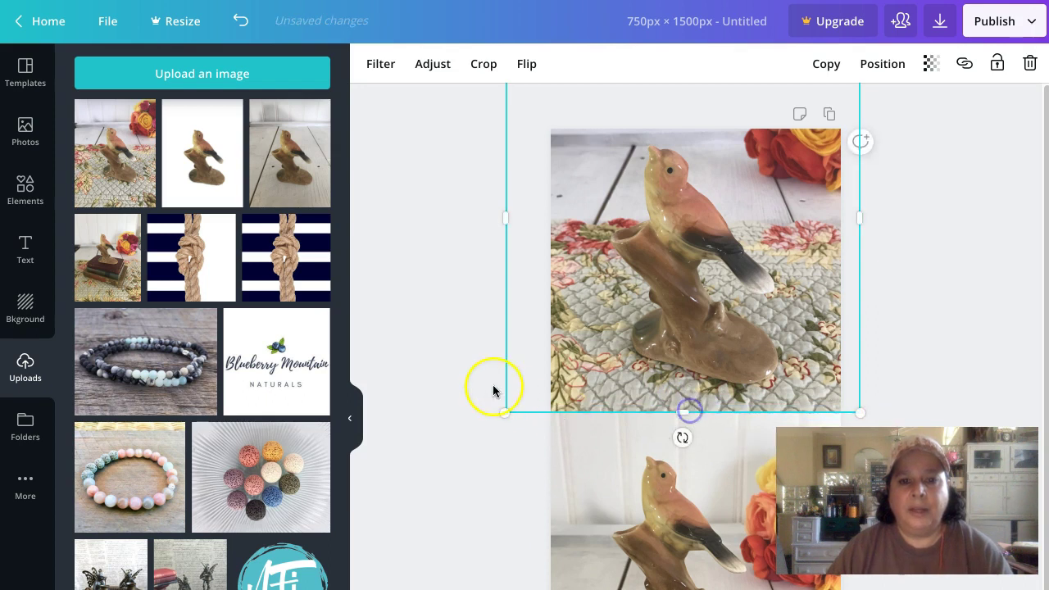
{"action": "left_click", "coordinate": [403, 300]}
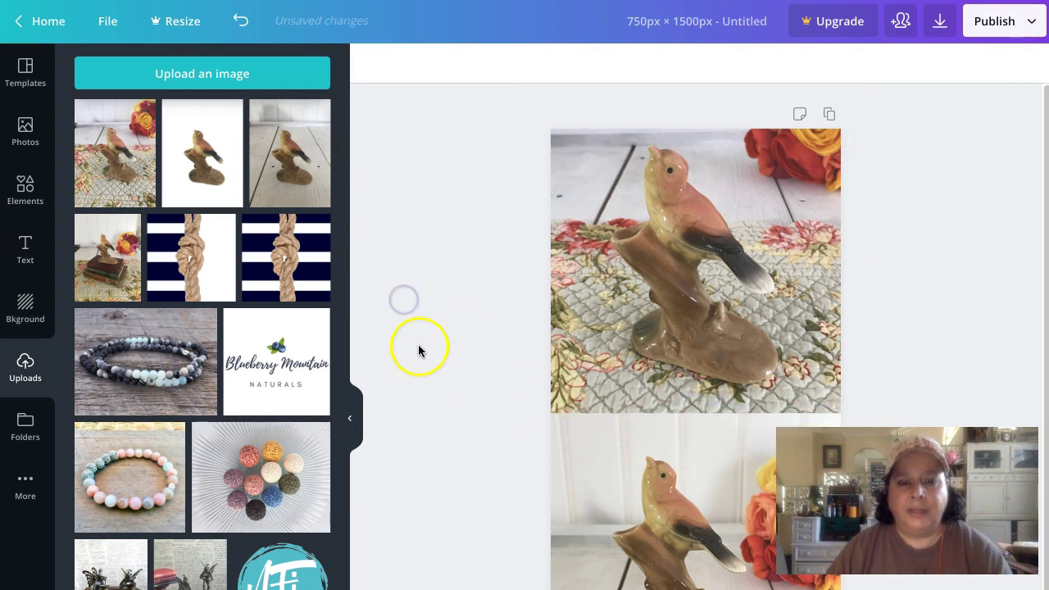
Slightly raise the brightness and saturation of the lower book-stack photo
{"action": "left_click", "coordinate": [607, 488]}
{"action": "left_click", "coordinate": [421, 65]}
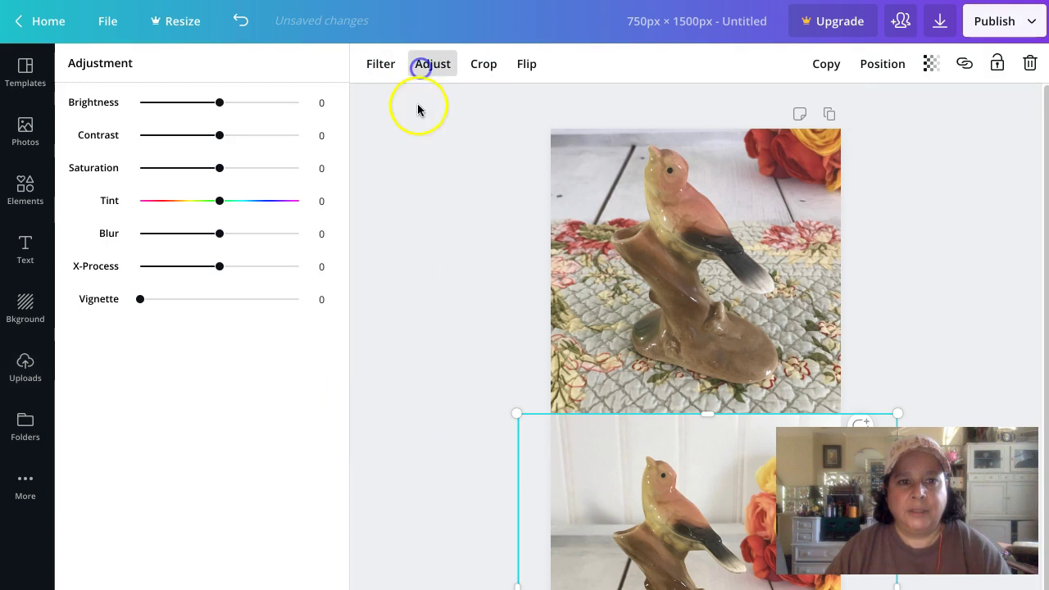
{"action": "left_click_drag", "start_coordinate": [219, 103], "coordinate": [230, 106]}
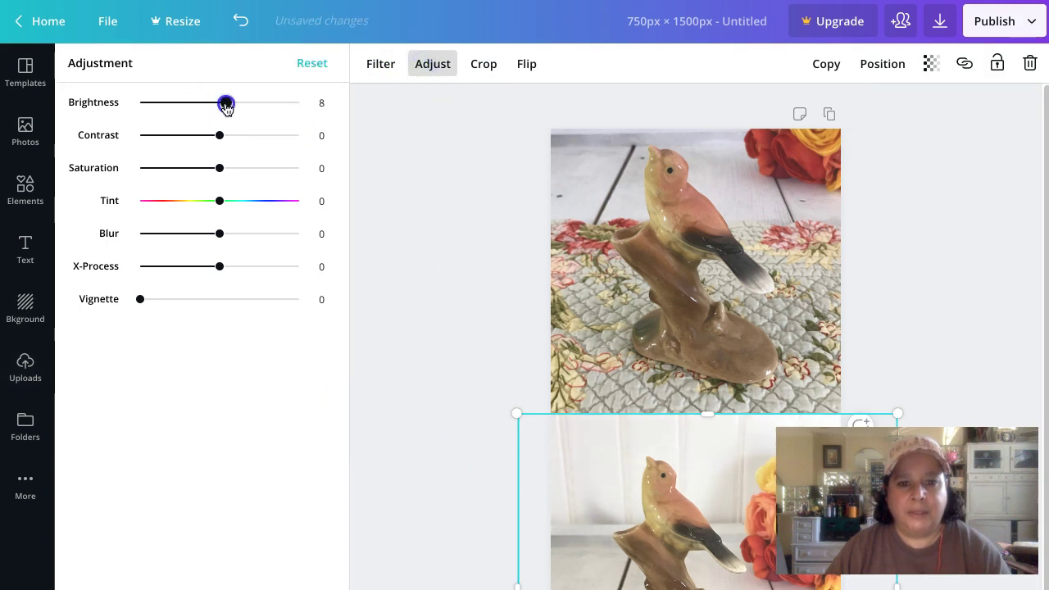
{"action": "left_click_drag", "start_coordinate": [221, 168], "coordinate": [230, 137]}
{"action": "left_click", "coordinate": [457, 217]}
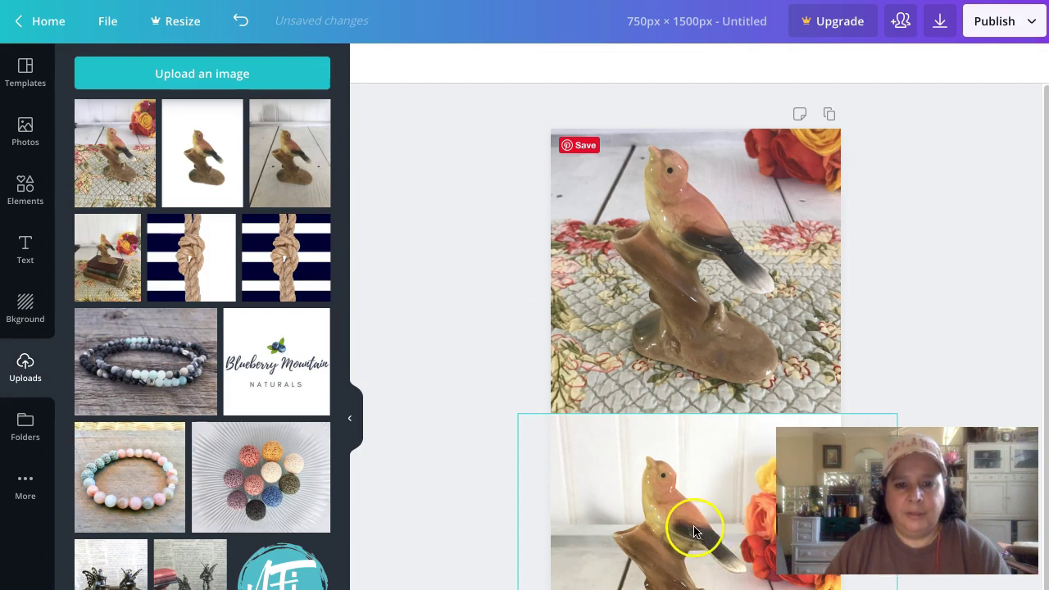
Set the upper quilt photo's brightness to 5 and its saturation to 1
{"action": "left_click", "coordinate": [726, 279]}
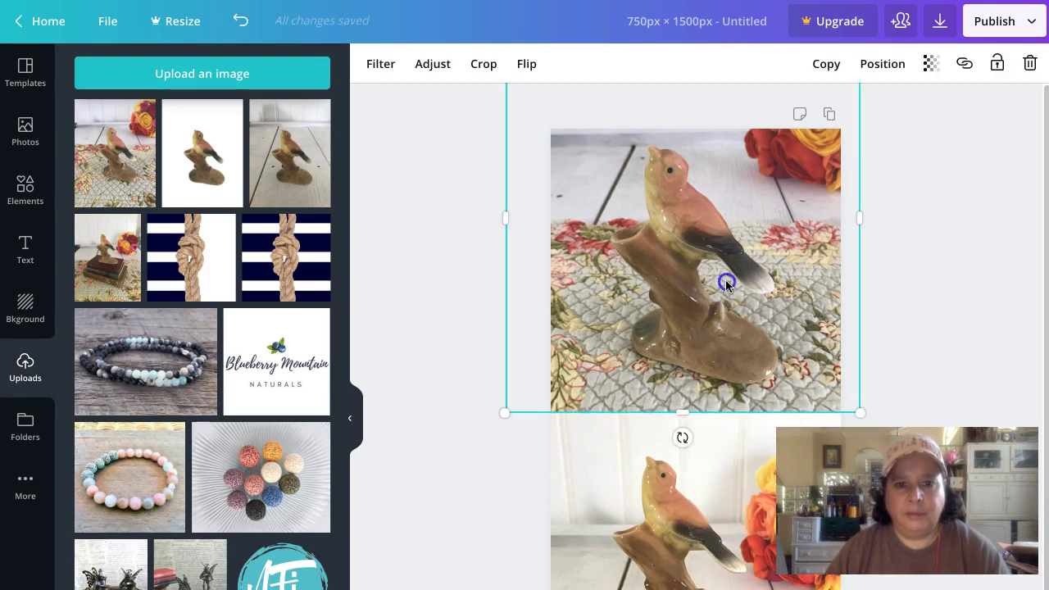
{"action": "left_click", "coordinate": [443, 75]}
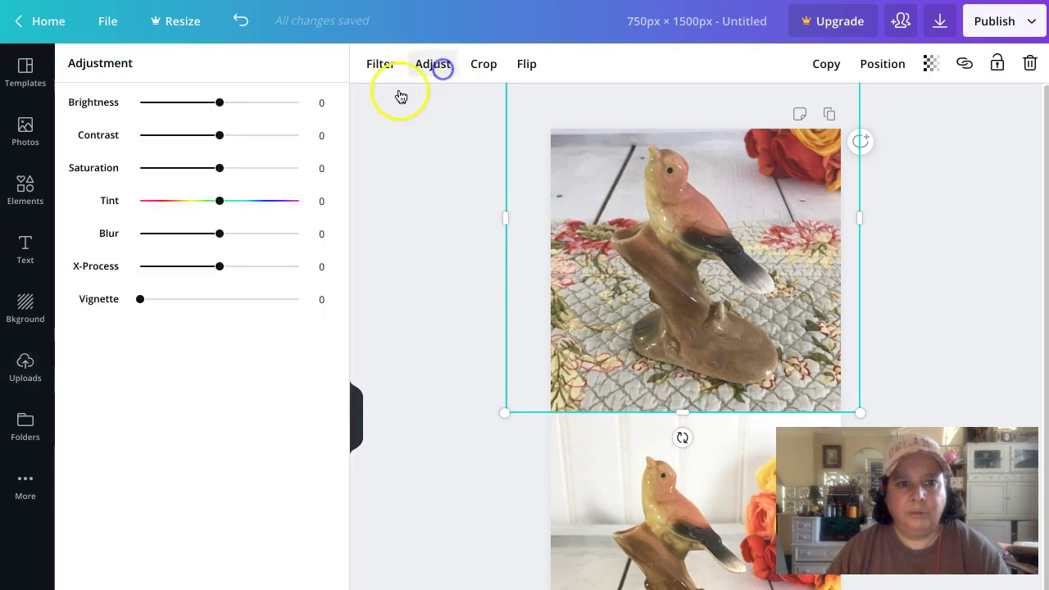
{"action": "left_click_drag", "start_coordinate": [222, 104], "coordinate": [224, 104]}
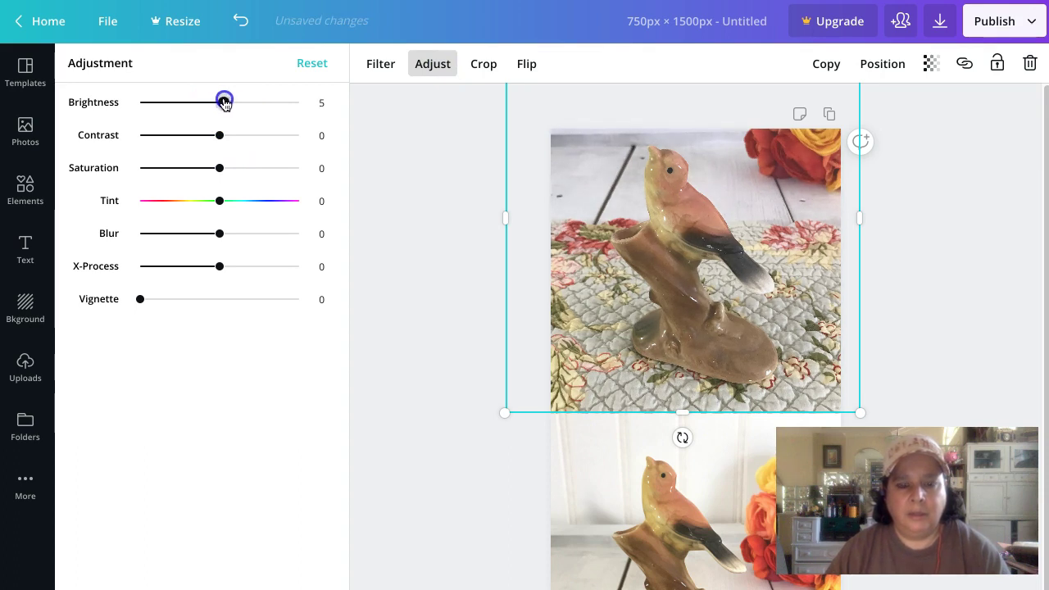
{"action": "left_click_drag", "start_coordinate": [224, 105], "coordinate": [223, 105]}
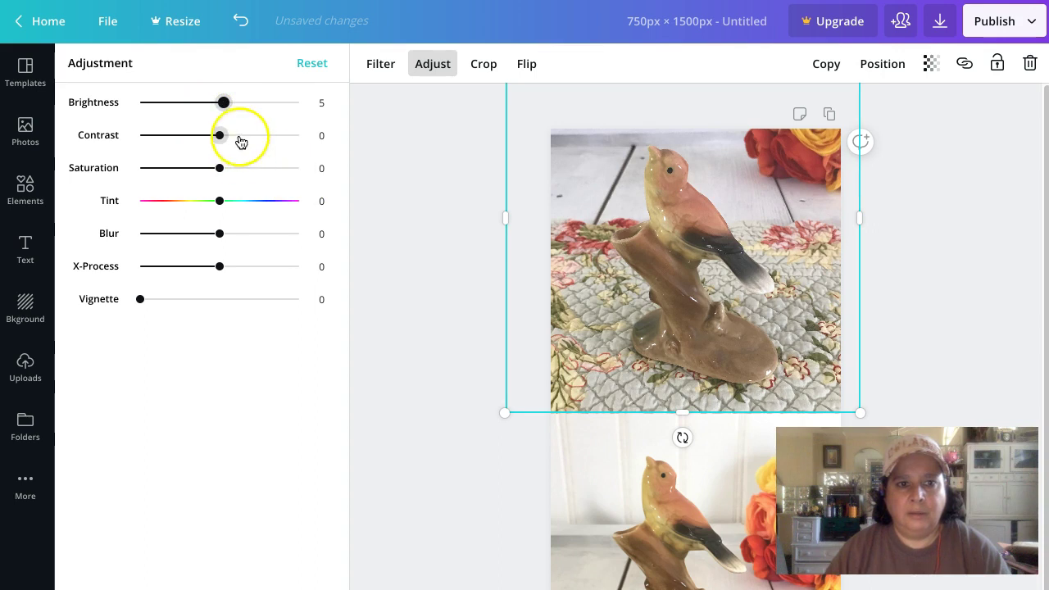
{"action": "left_click", "coordinate": [221, 168]}
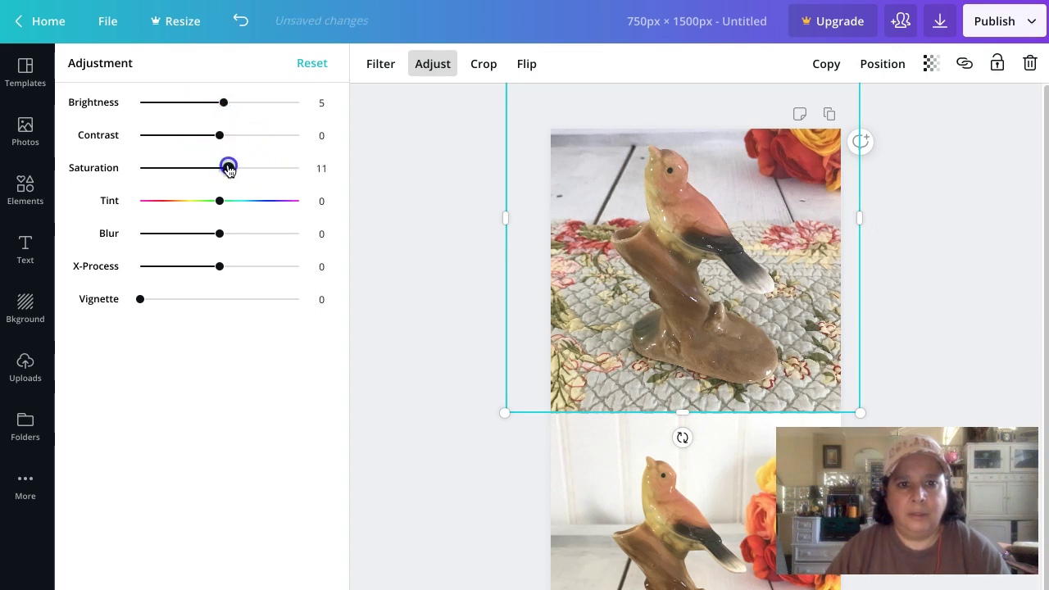
{"action": "left_click_drag", "start_coordinate": [229, 168], "coordinate": [229, 168]}
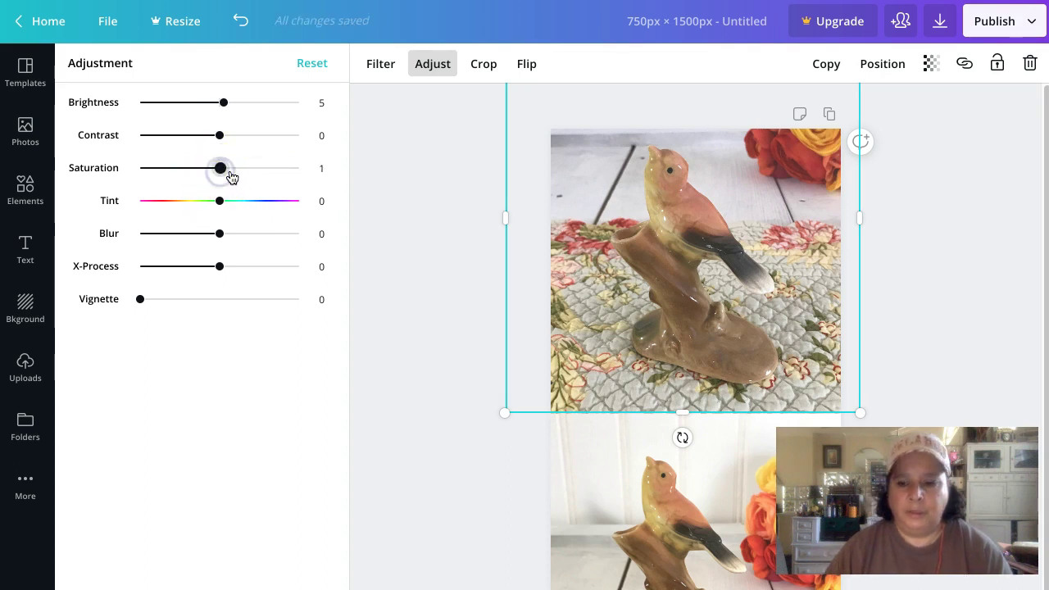
{"action": "left_click", "coordinate": [434, 133]}
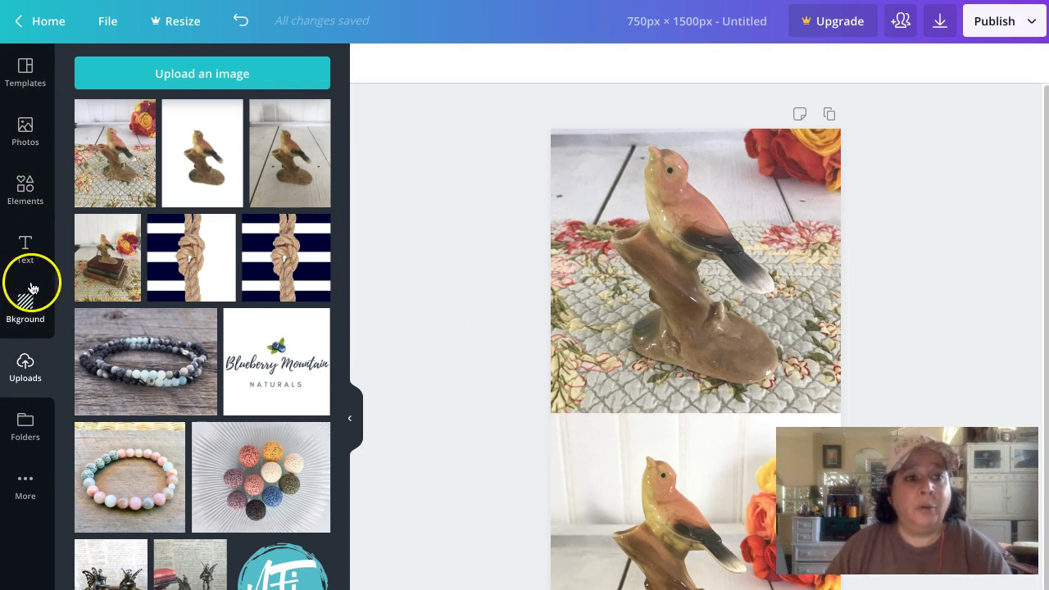
Add a gray rectangle over the seam between the two photos and resize it to a bar about 120 px high, nearly page-wide
{"action": "left_click", "coordinate": [30, 205]}
{"action": "left_click_drag", "start_coordinate": [243, 212], "coordinate": [612, 355]}
{"action": "left_click_drag", "start_coordinate": [691, 277], "coordinate": [691, 392]}
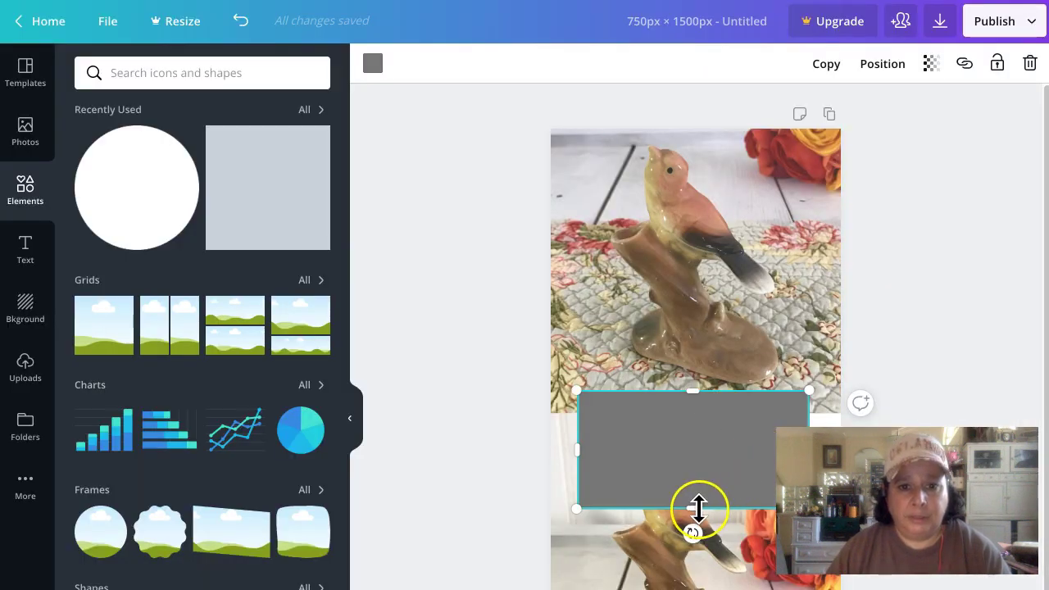
{"action": "left_click_drag", "start_coordinate": [698, 508], "coordinate": [698, 435]}
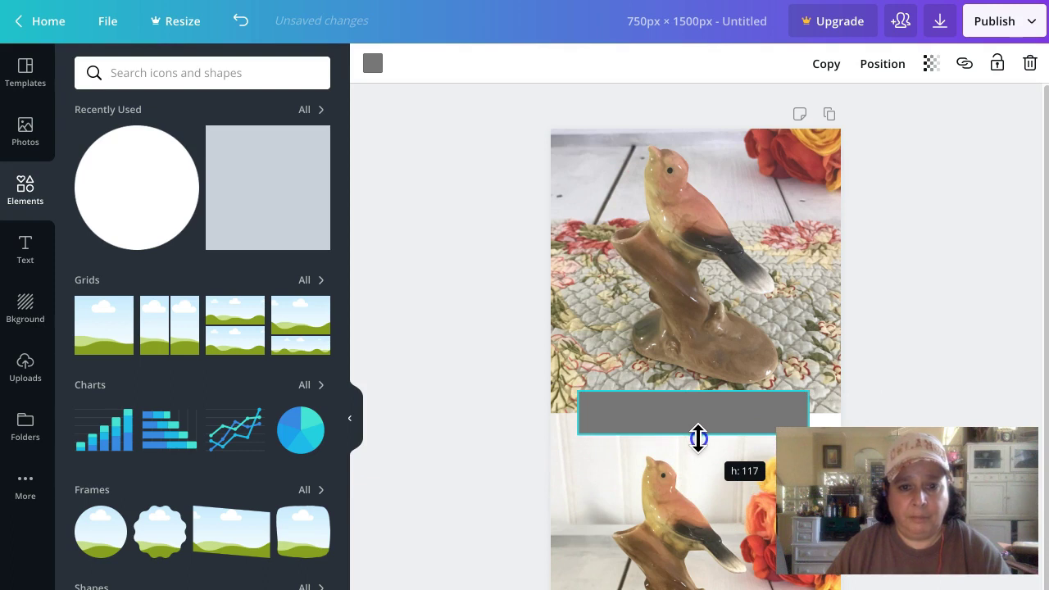
{"action": "left_click_drag", "start_coordinate": [807, 415], "coordinate": [825, 416]}
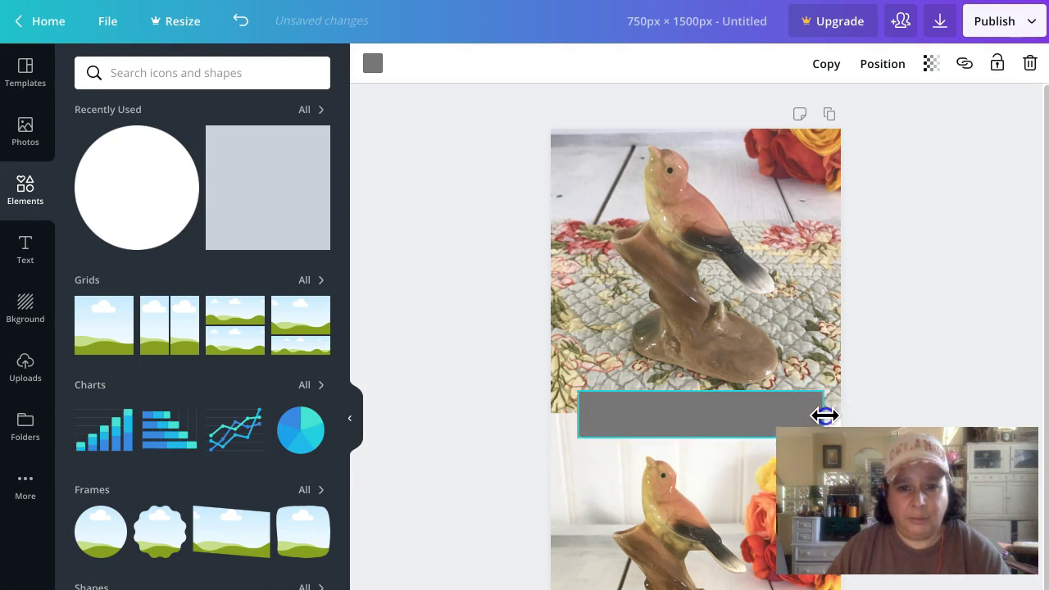
{"action": "left_click_drag", "start_coordinate": [579, 417], "coordinate": [564, 416]}
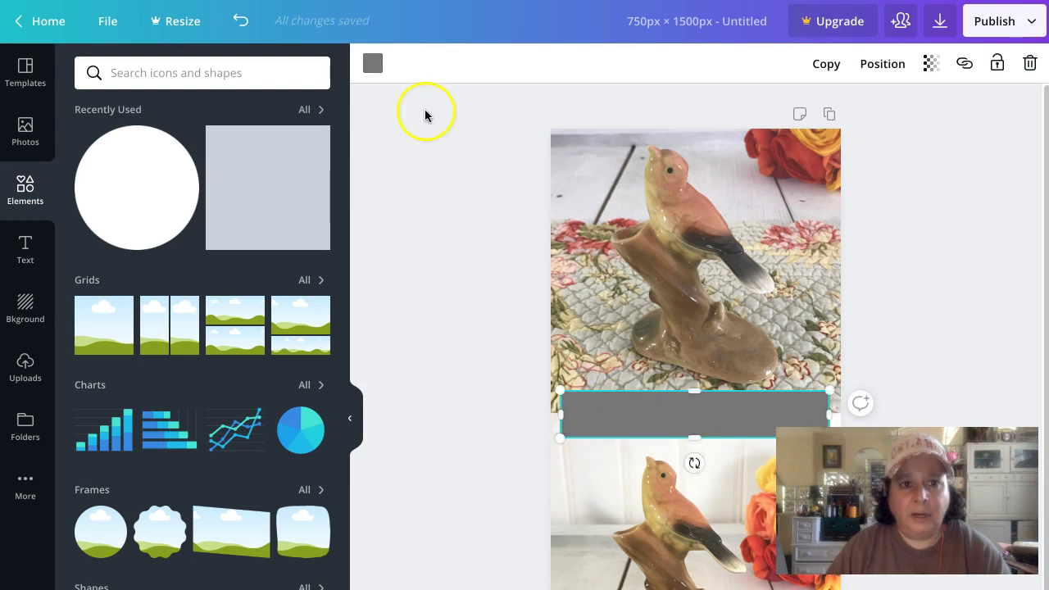
Recolor the bar between the photos to the lighter medium gray from the default colors
{"action": "left_click", "coordinate": [370, 64]}
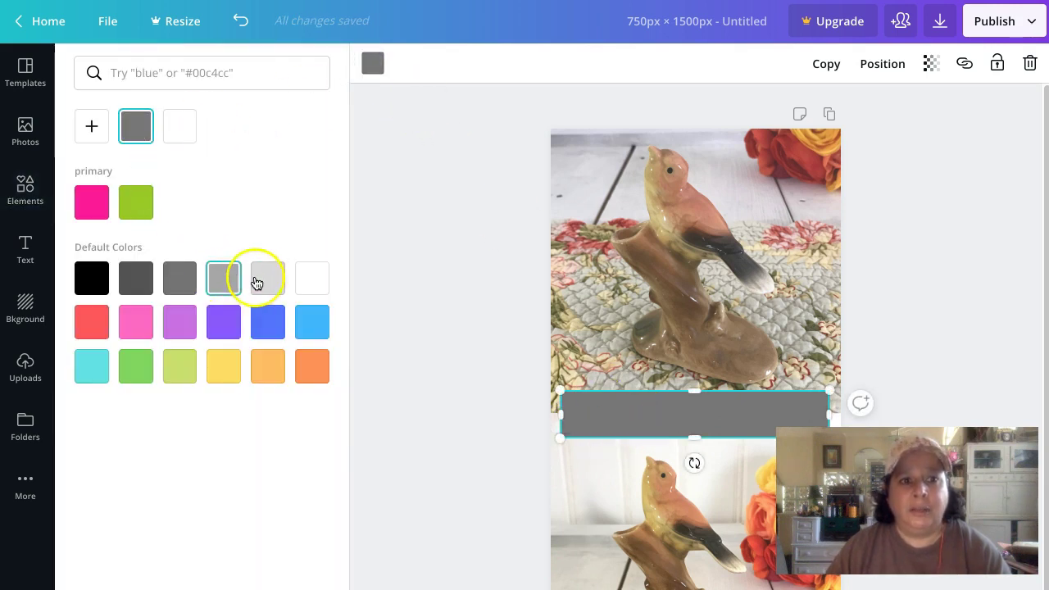
{"action": "left_click", "coordinate": [225, 281]}
{"action": "left_click", "coordinate": [422, 231]}
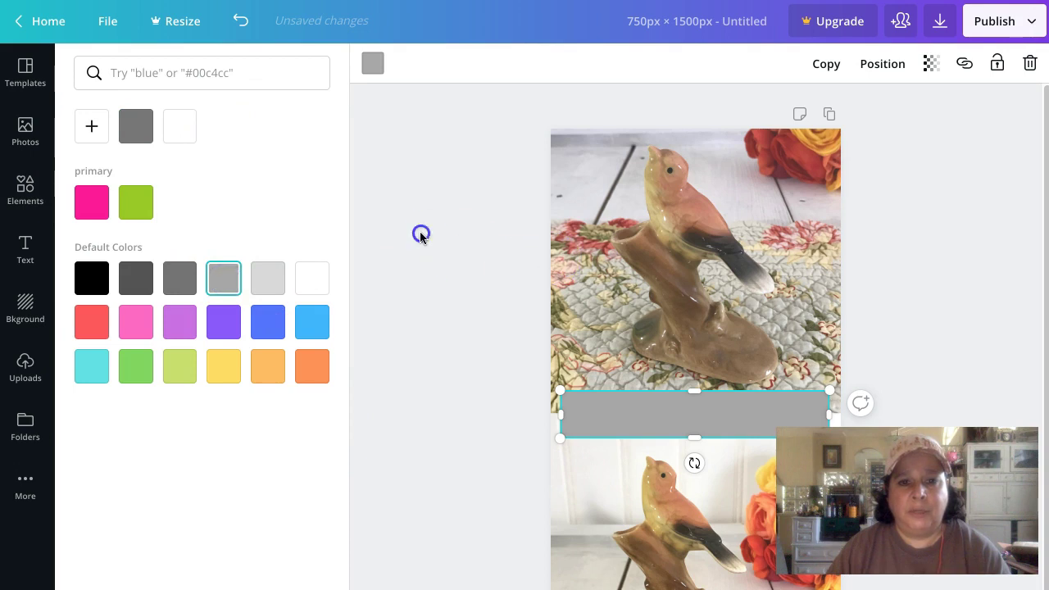
{"action": "left_click", "coordinate": [632, 418]}
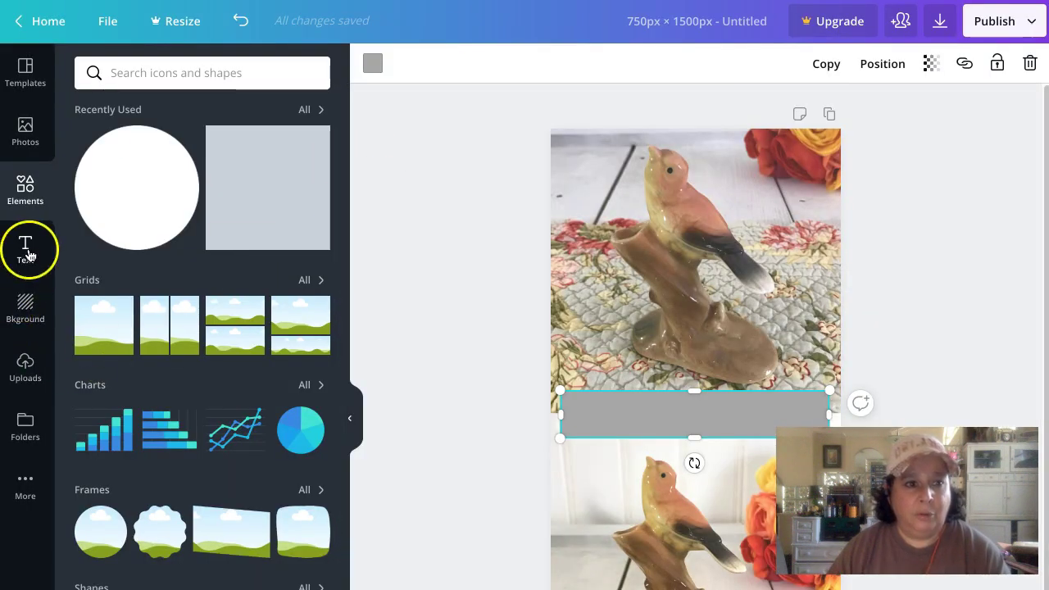
Add a subheading text reading "VINTAGE BIRD" and set its font size to 36
{"action": "left_click", "coordinate": [27, 255]}
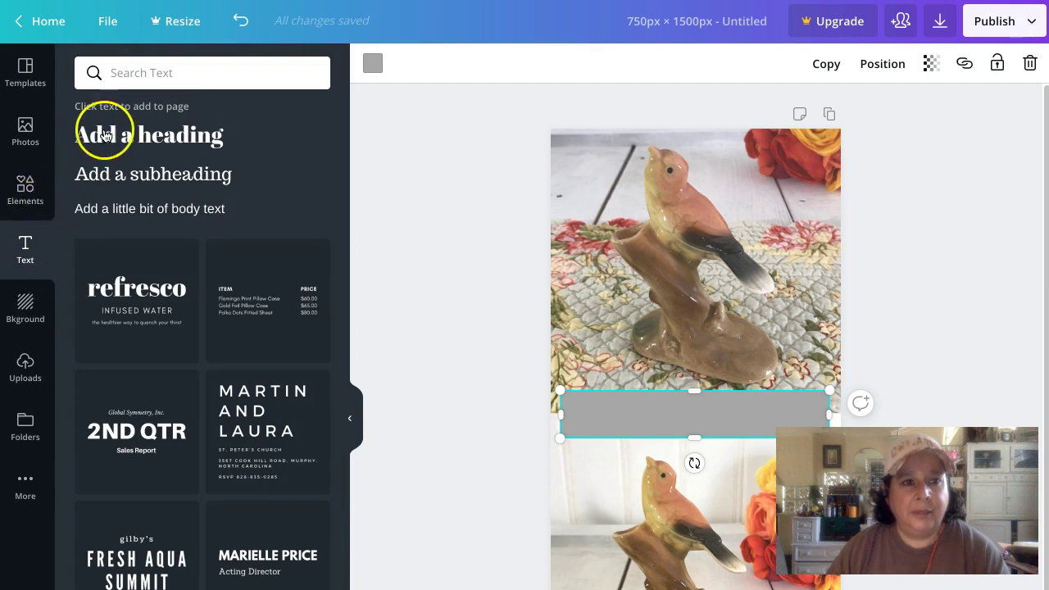
{"action": "left_click", "coordinate": [133, 174]}
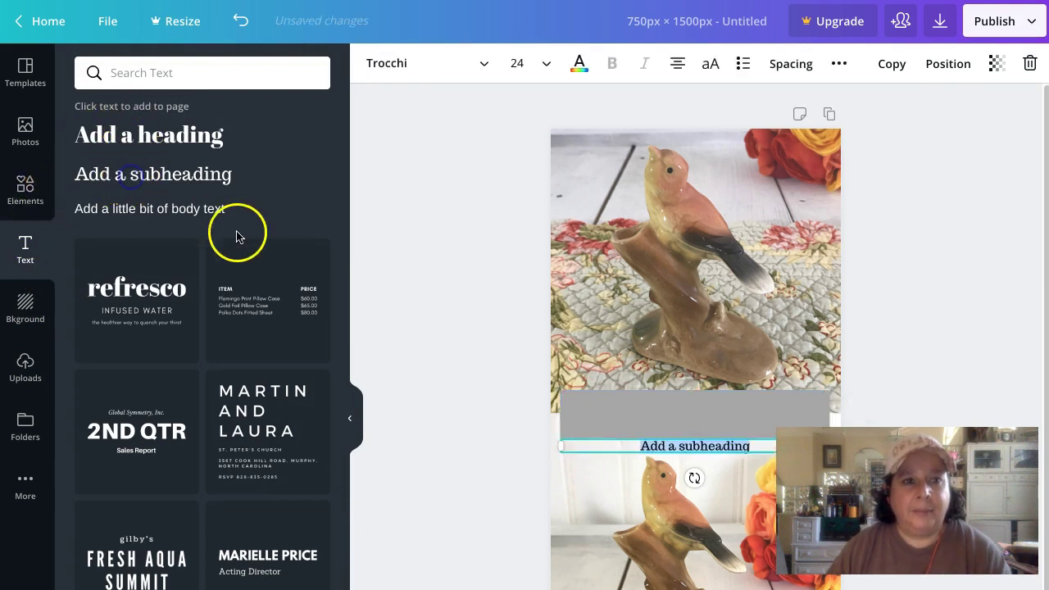
{"action": "left_click", "coordinate": [704, 447]}
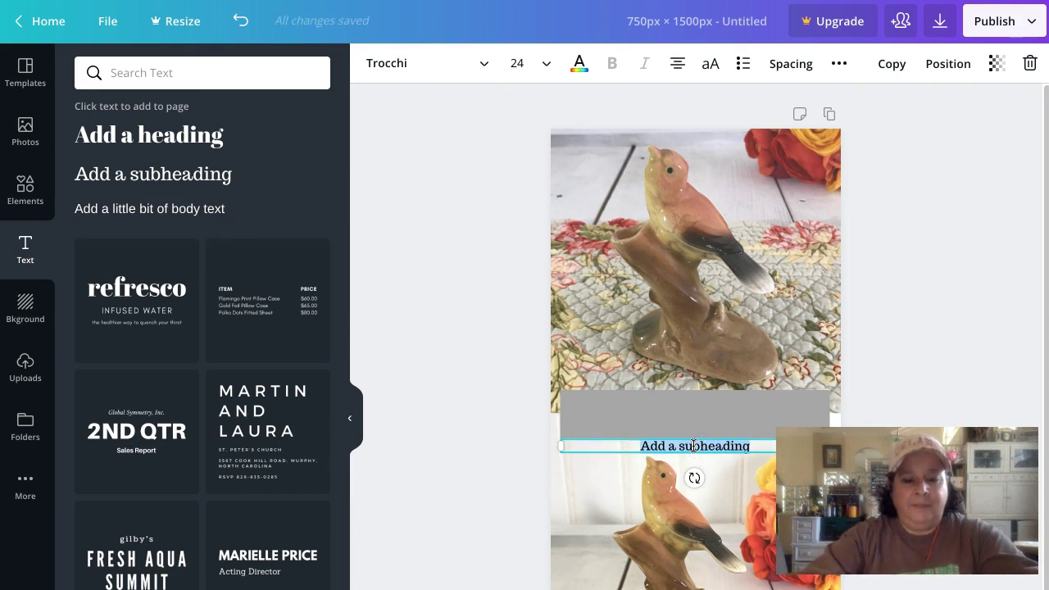
{"action": "key", "text": "BackSpace"}
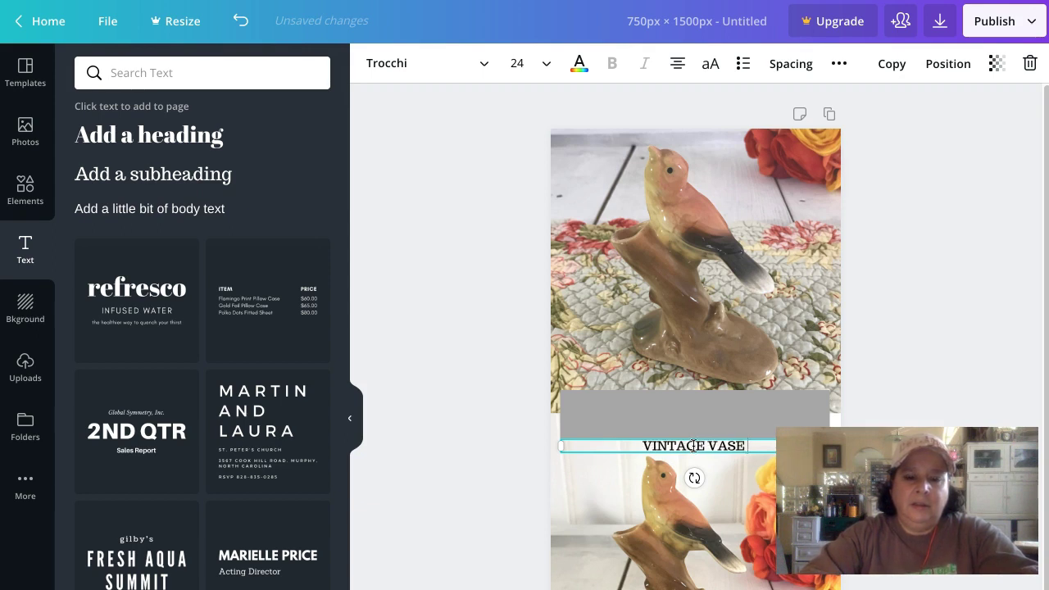
{"action": "key", "text": "BackSpace"}
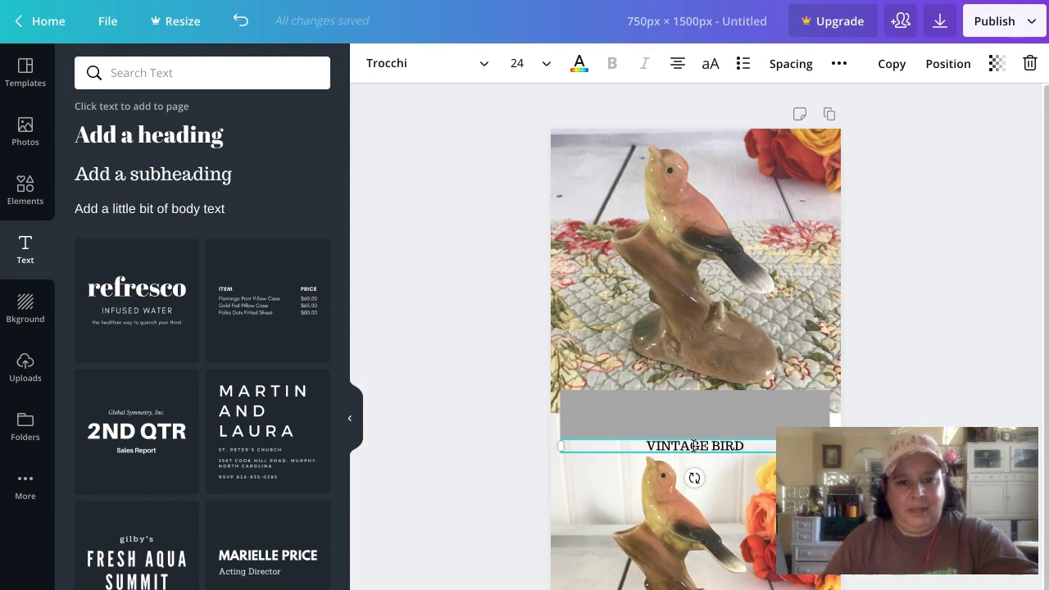
{"action": "left_click", "coordinate": [683, 444]}
{"action": "left_click", "coordinate": [517, 63]}
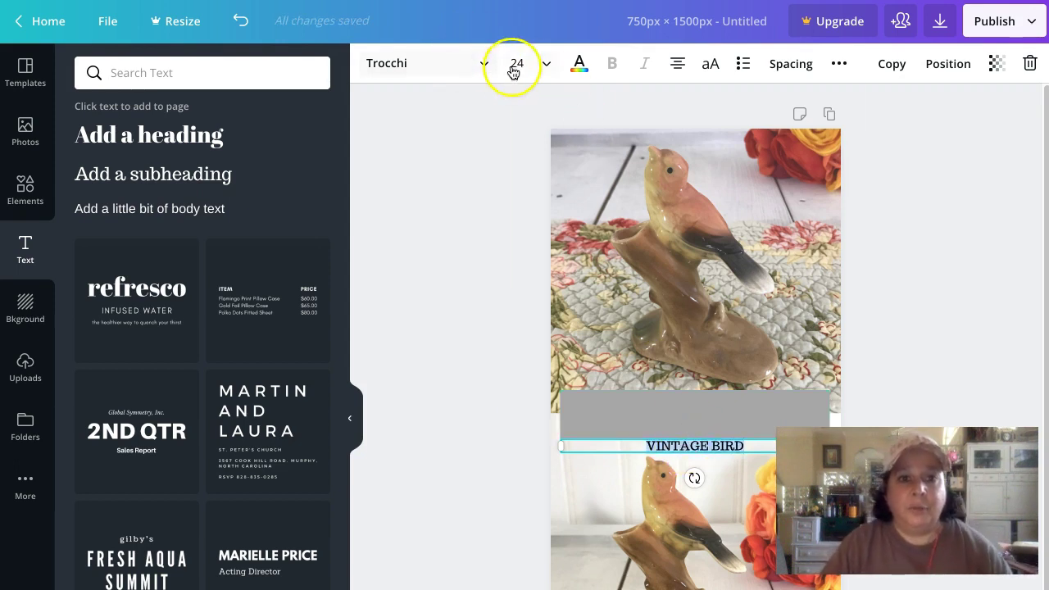
{"action": "left_click", "coordinate": [523, 416]}
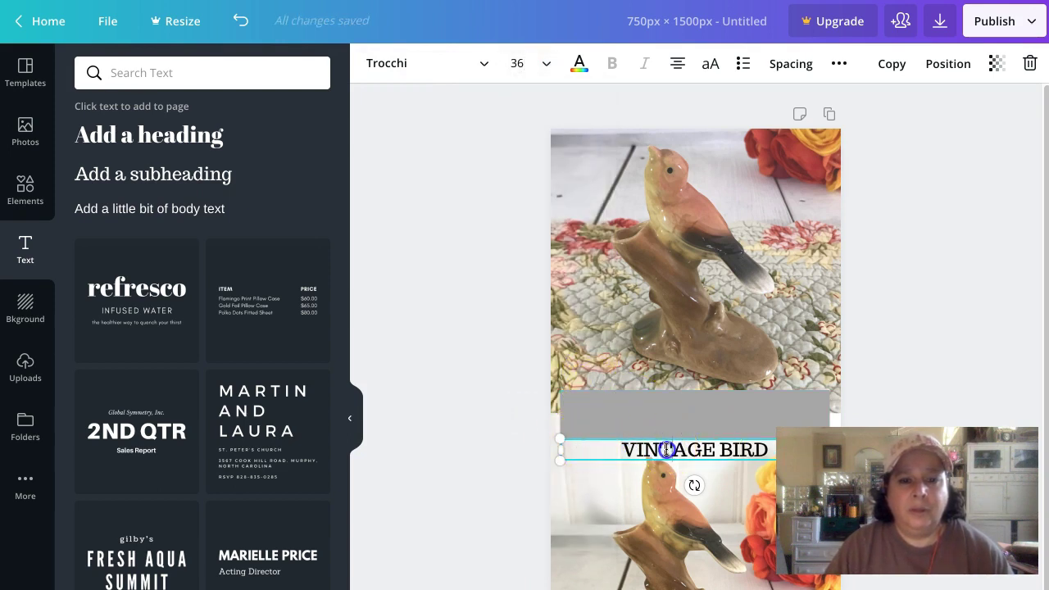
Replace the subheading's wording with "UNIQUE VINTAGE VASE"
{"action": "triple_click", "coordinate": [671, 448]}
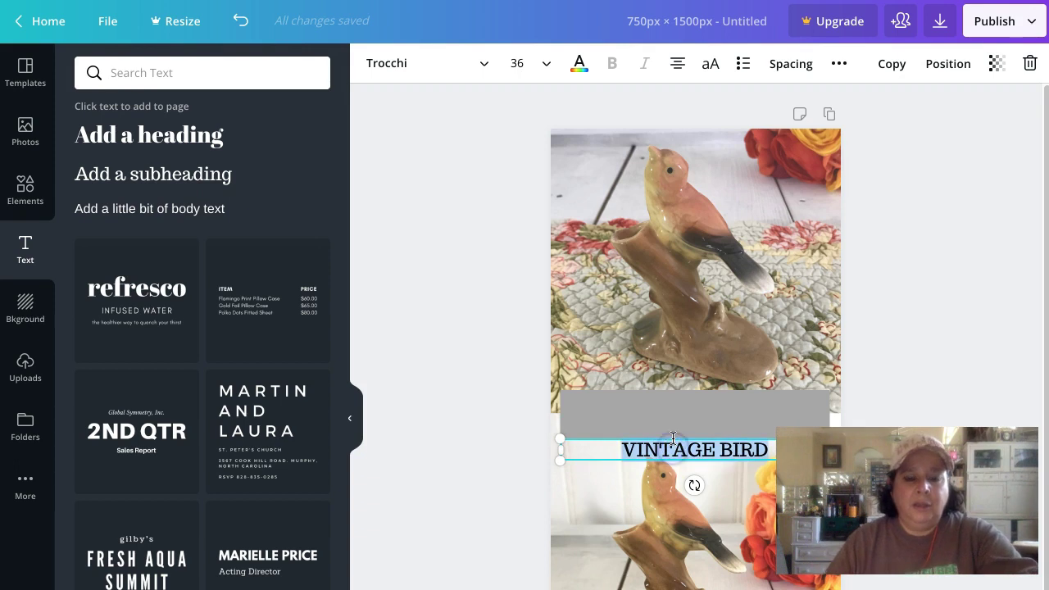
{"action": "type", "text": "U"}
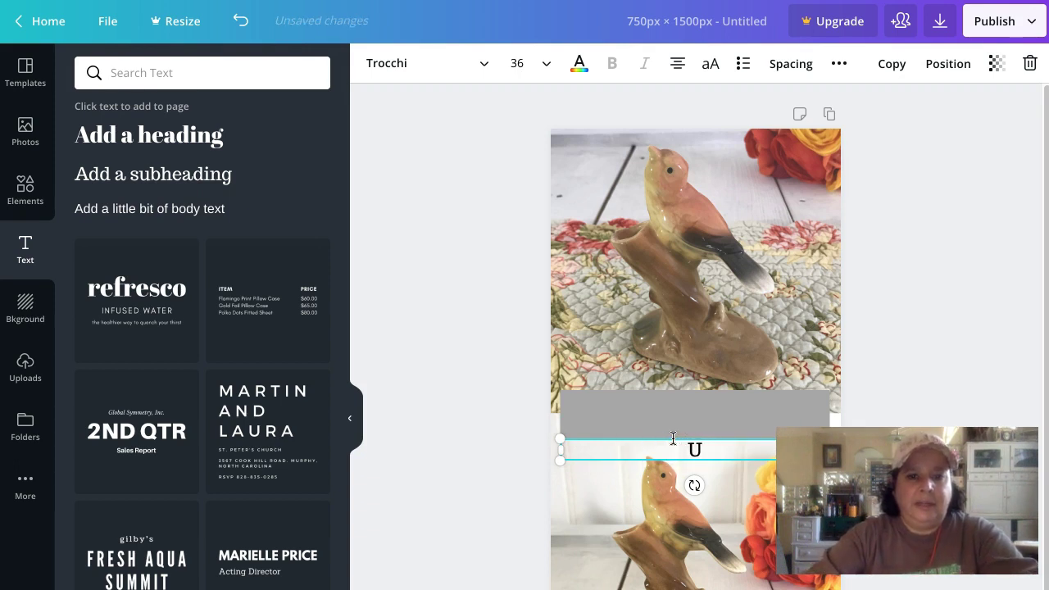
{"action": "type", "text": "NIQUE "}
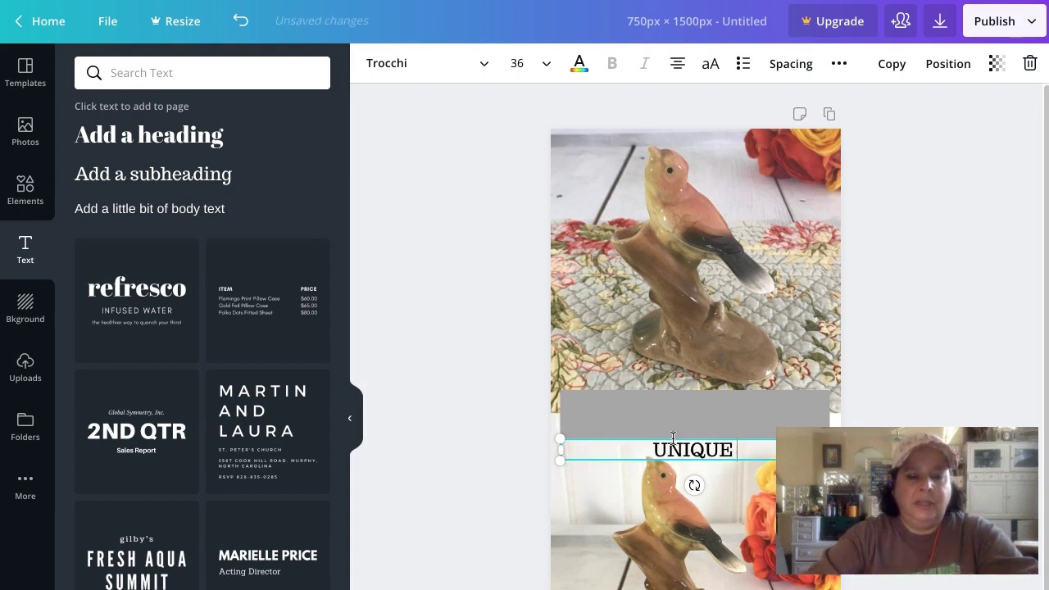
{"action": "type", "text": "VINTAGE VASE"}
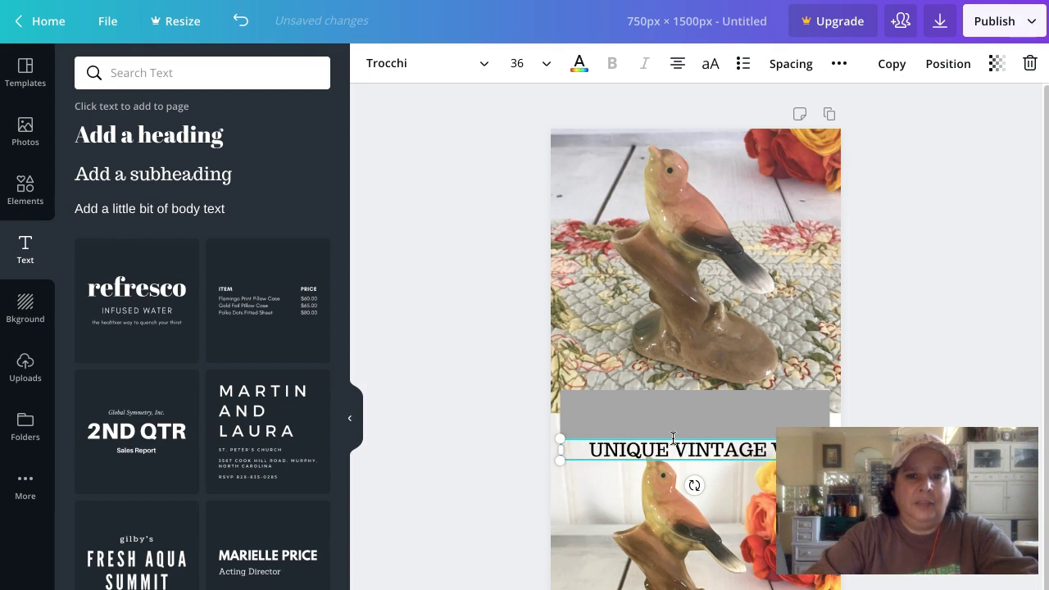
Move the "UNIQUE VINTAGE VASE" text up onto the gray bar and color it white
{"action": "left_click", "coordinate": [656, 417]}
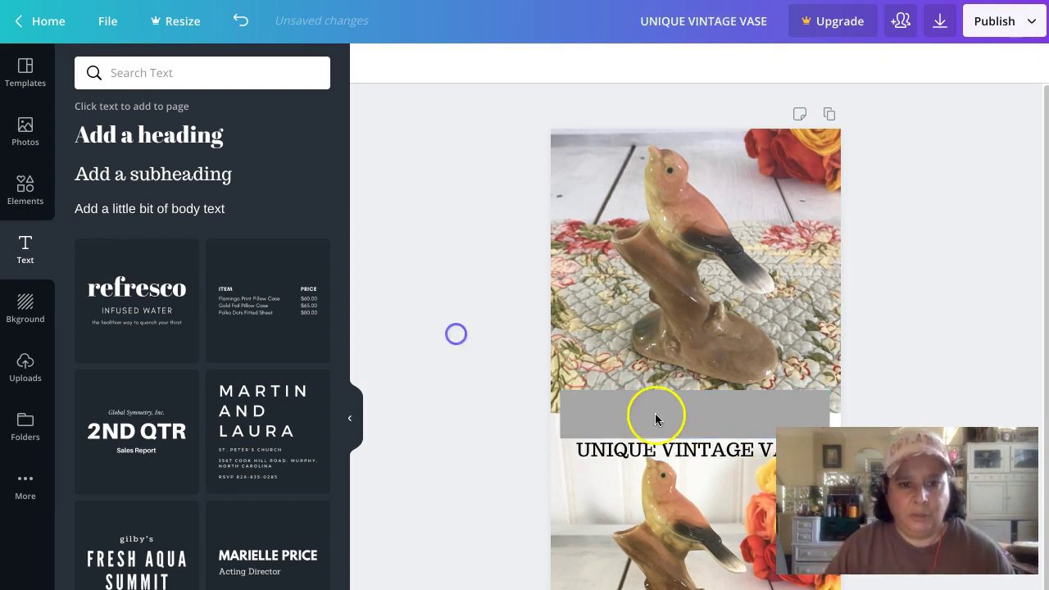
{"action": "left_click_drag", "start_coordinate": [714, 450], "coordinate": [717, 411]}
{"action": "left_click", "coordinate": [730, 414]}
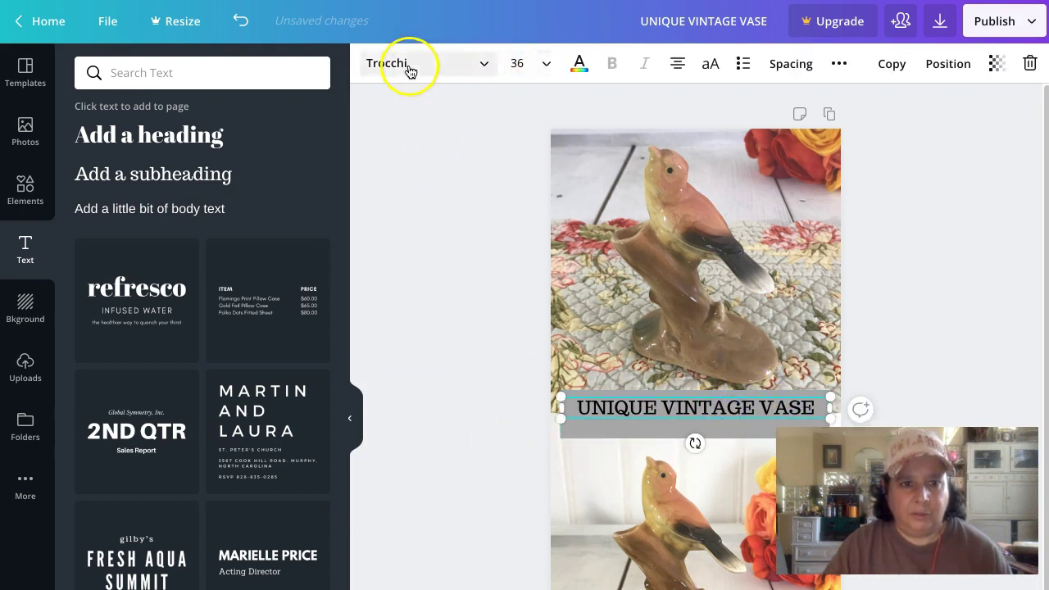
{"action": "left_click", "coordinate": [586, 65]}
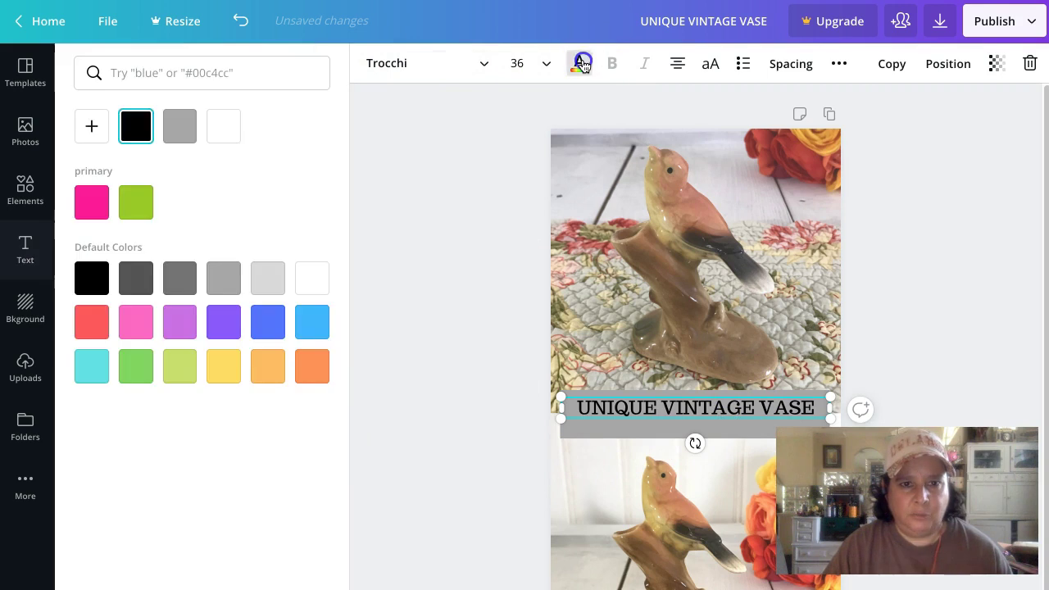
{"action": "left_click", "coordinate": [215, 135]}
{"action": "left_click", "coordinate": [450, 199]}
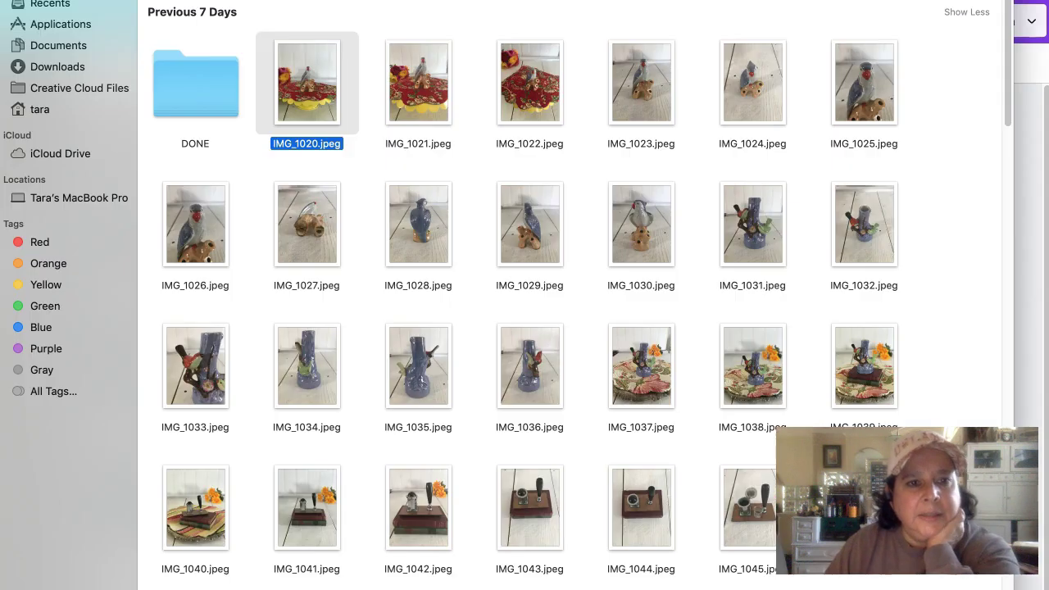
Browse the product photos in Finder and open IMG_1119.jpeg to examine the marking on the item's base
{"action": "scroll", "coordinate": [238, 82], "scroll_direction": "up", "scroll_amount": 3}
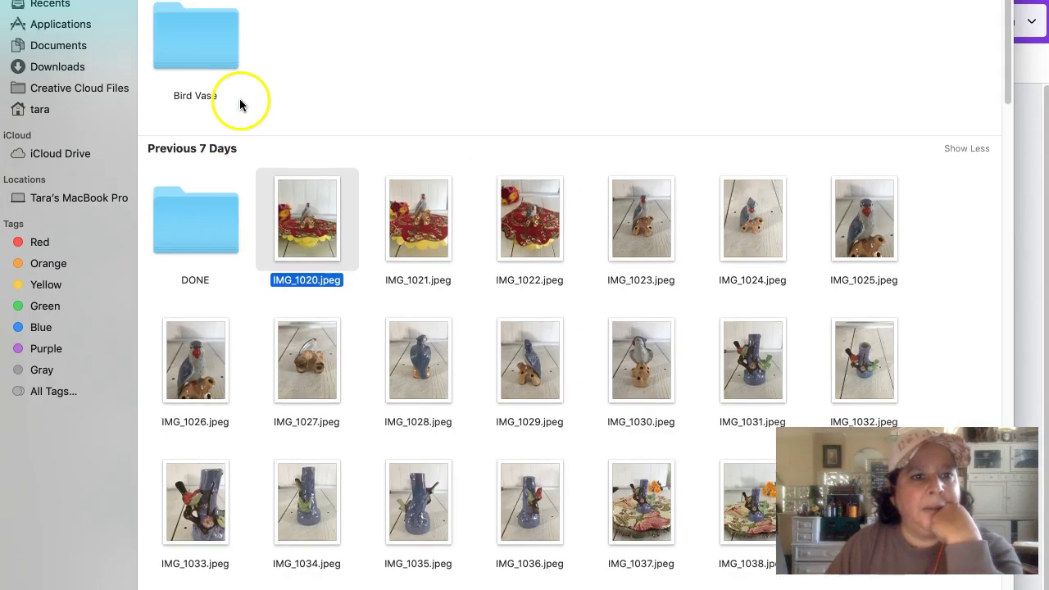
{"action": "scroll", "coordinate": [191, 24], "scroll_direction": "down", "scroll_amount": 20}
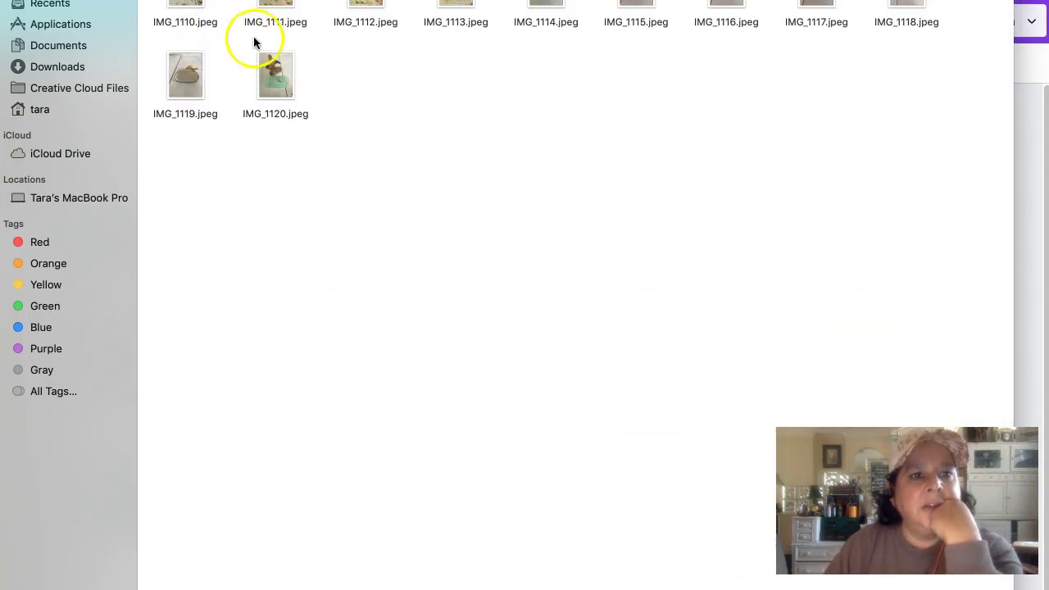
{"action": "left_click", "coordinate": [186, 79]}
{"action": "double_click", "coordinate": [185, 80]}
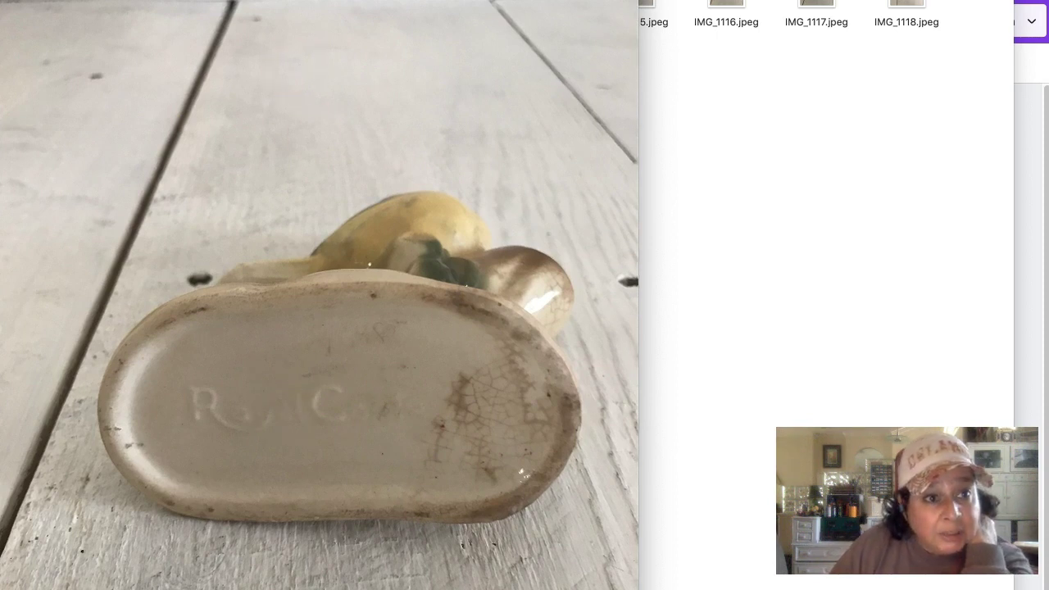
Inspect the marking on the item's base in IMG_1119.jpeg up close, close the preview, and switch back to the Canva design
{"action": "scroll", "coordinate": [327, 402], "scroll_direction": "up", "scroll_amount": 6}
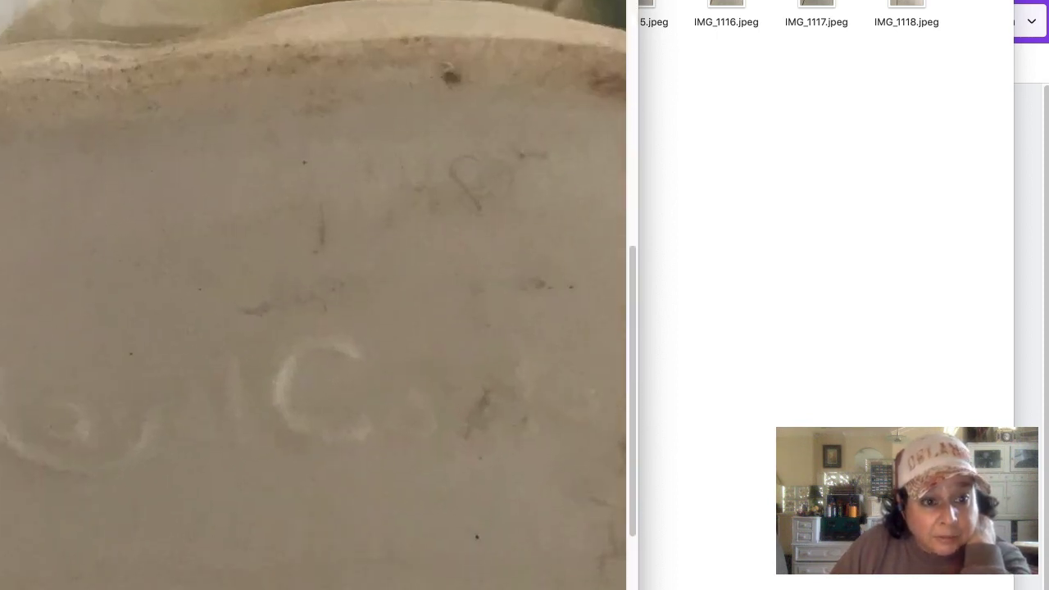
{"action": "left_click_drag", "start_coordinate": [334, 195], "coordinate": [446, 197]}
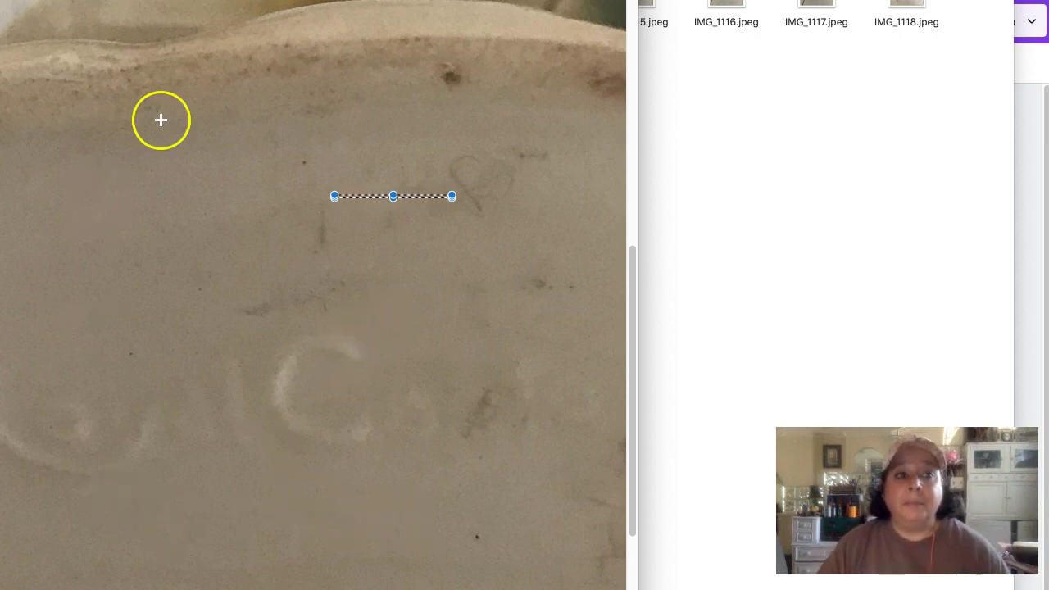
{"action": "scroll", "coordinate": [311, 295], "scroll_direction": "down", "scroll_amount": 5}
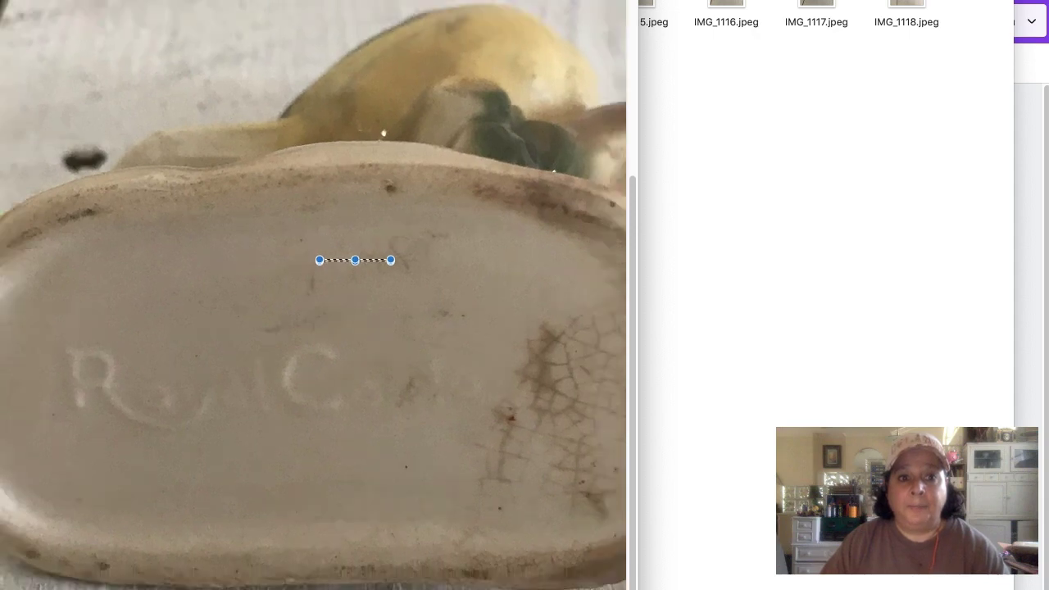
{"action": "scroll", "coordinate": [319, 361], "scroll_direction": "down", "scroll_amount": 2}
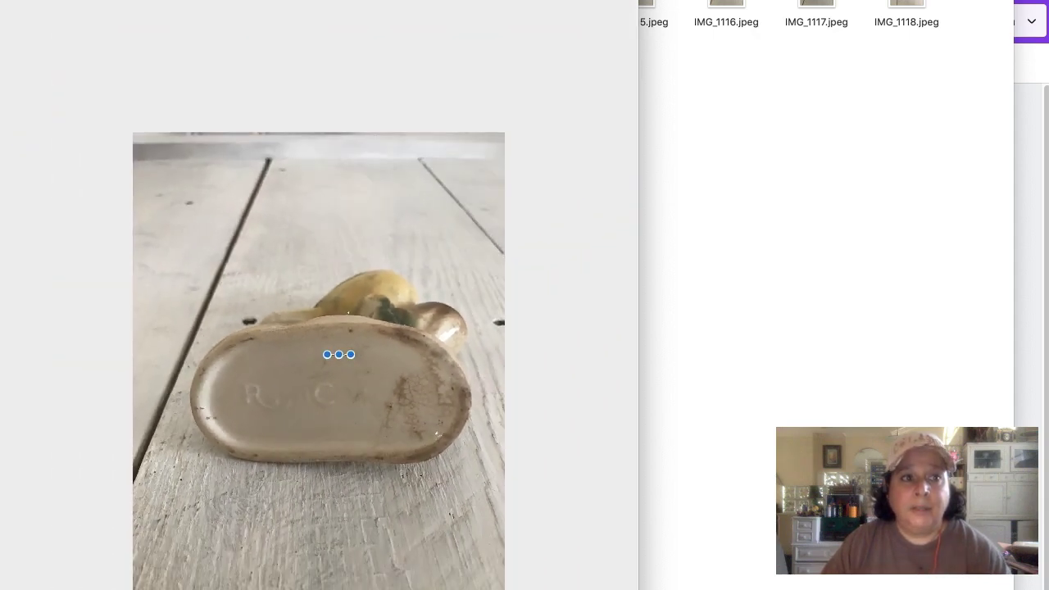
{"action": "key", "text": "space"}
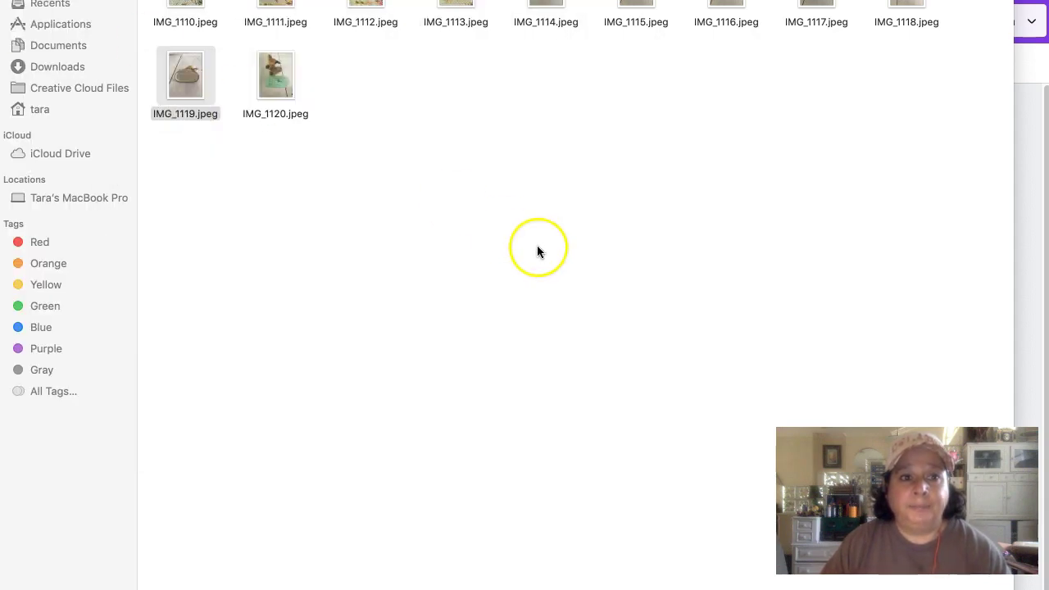
{"action": "left_click", "coordinate": [536, 246]}
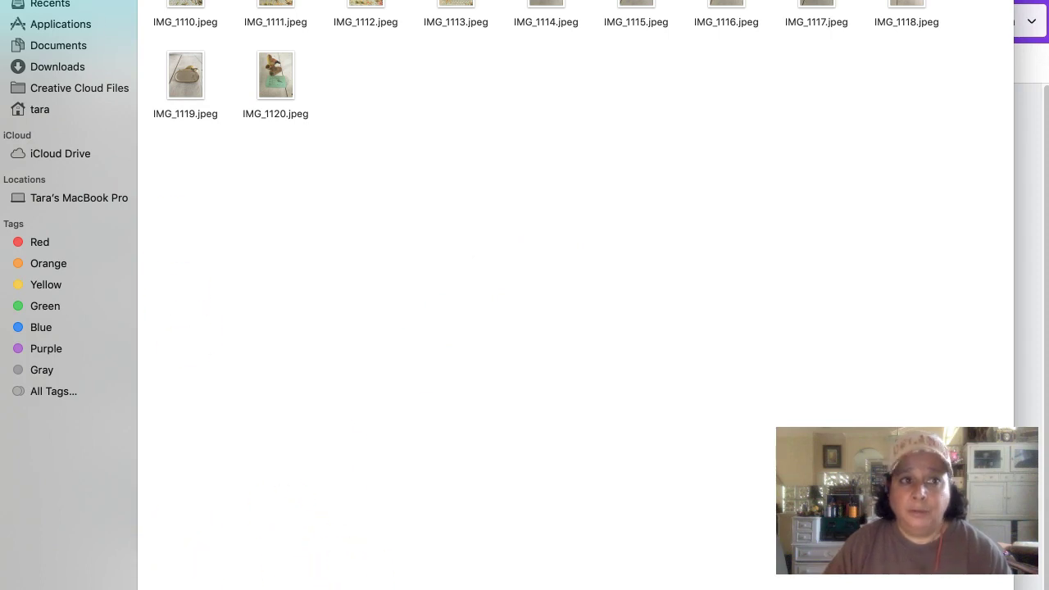
{"action": "key", "text": "super+Tab"}
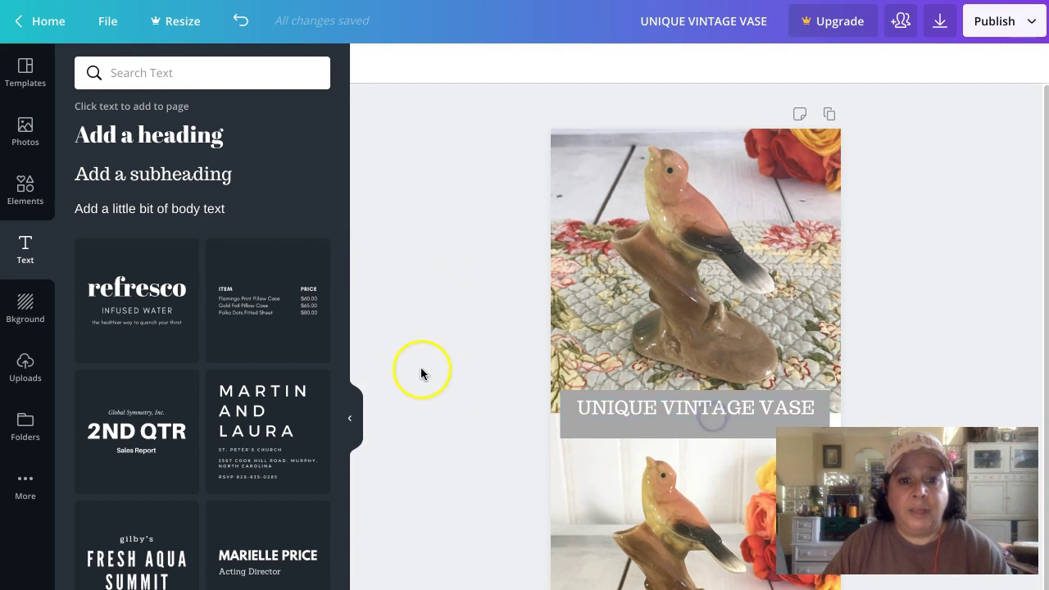
Reduce the gray title bar's height to about 74 px and nudge the "UNIQUE VINTAGE VASE" text up to center it on the bar
{"action": "mouse_move", "coordinate": [649, 406]}
{"action": "left_mouse_down"}
{"action": "mouse_move", "coordinate": [647, 415]}
{"action": "mouse_move", "coordinate": [648, 405]}
{"action": "left_mouse_up"}
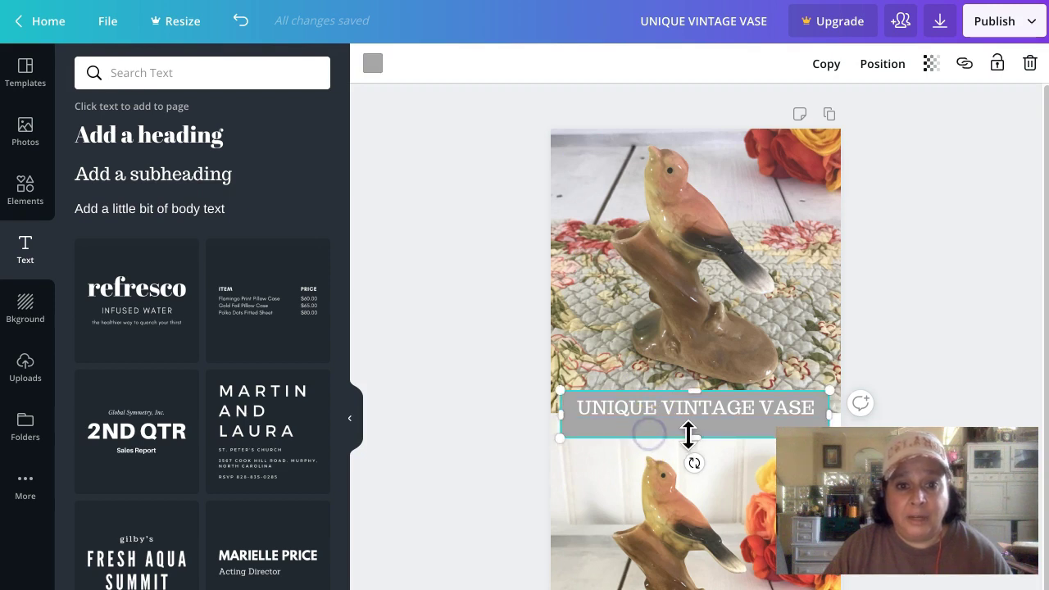
{"action": "left_click_drag", "start_coordinate": [686, 432], "coordinate": [688, 418]}
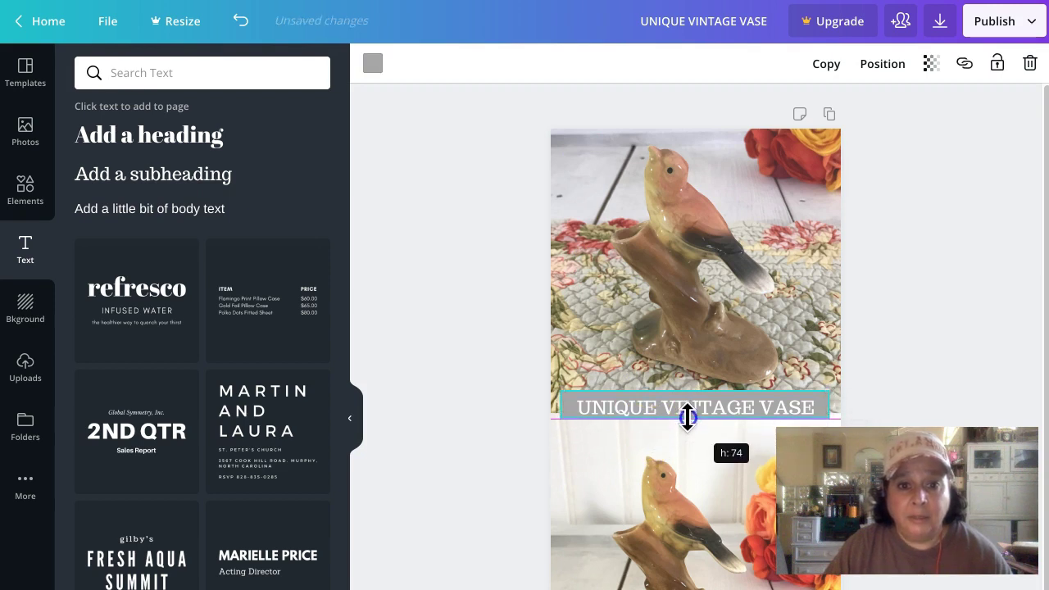
{"action": "left_click", "coordinate": [647, 407]}
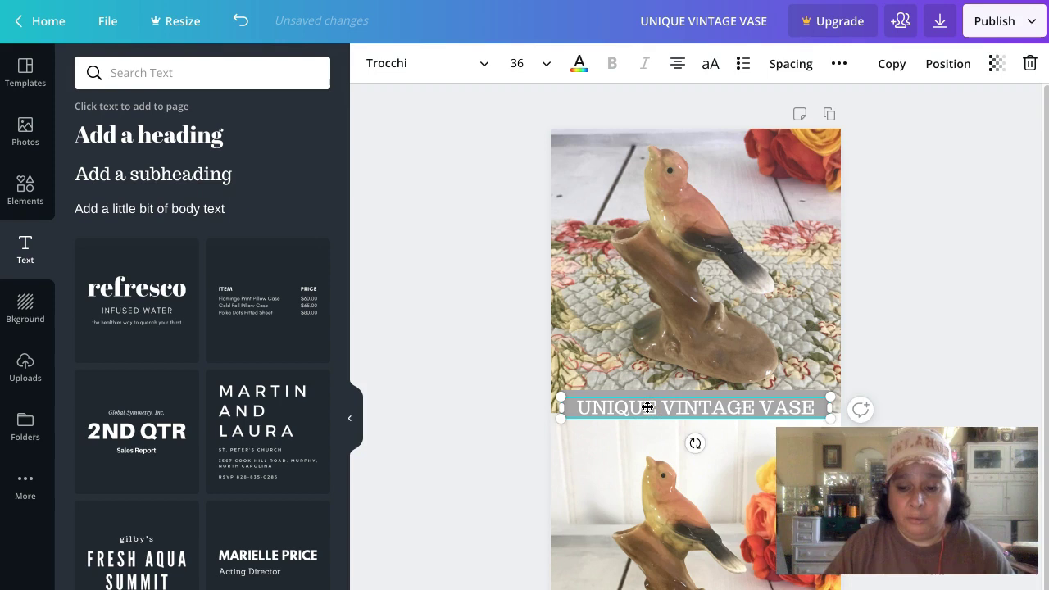
{"action": "key", "text": "Up"}
{"action": "key", "text": "Up"}
{"action": "key", "text": "Up"}
{"action": "left_click", "coordinate": [447, 317]}
Duplicate the gray bar below the title, make the copy shorter and narrower, and center it just under the title bar
{"action": "left_click", "coordinate": [567, 416]}
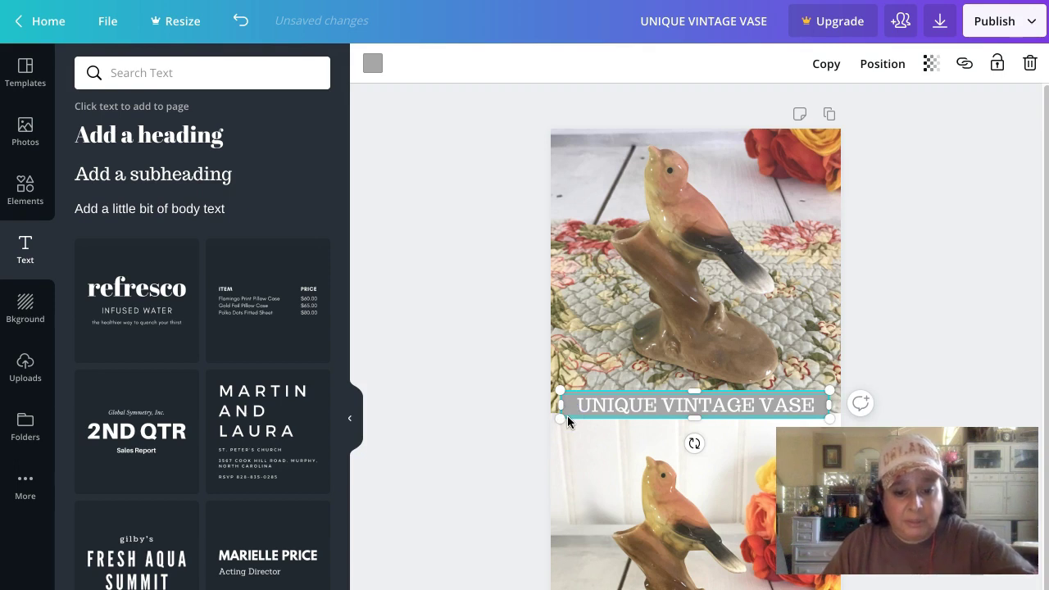
{"action": "left_click_drag", "start_coordinate": [616, 419], "coordinate": [619, 443]}
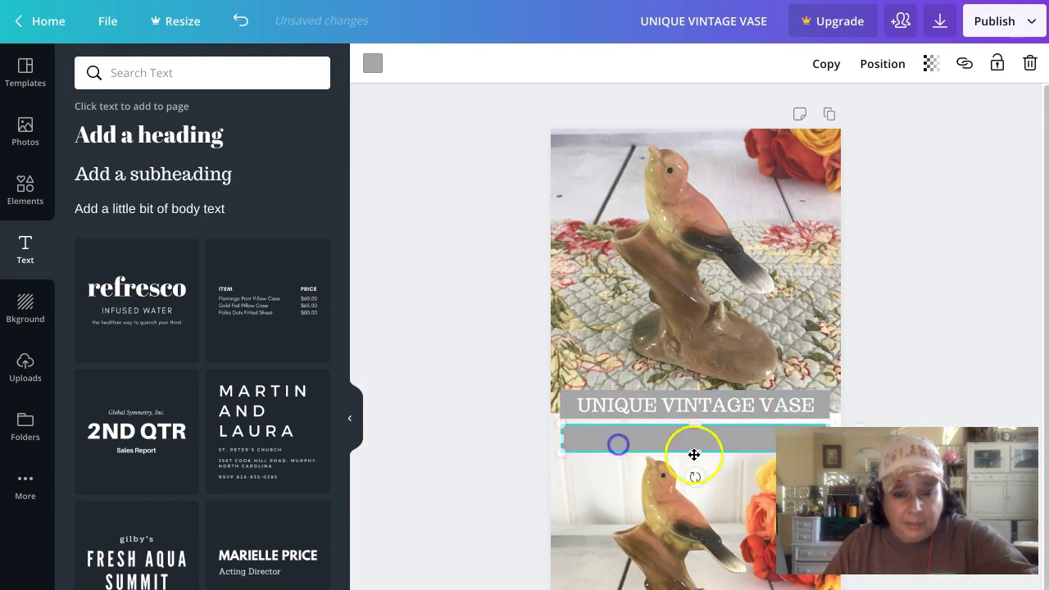
{"action": "left_click_drag", "start_coordinate": [688, 447], "coordinate": [687, 437]}
{"action": "left_click_drag", "start_coordinate": [565, 434], "coordinate": [661, 431]}
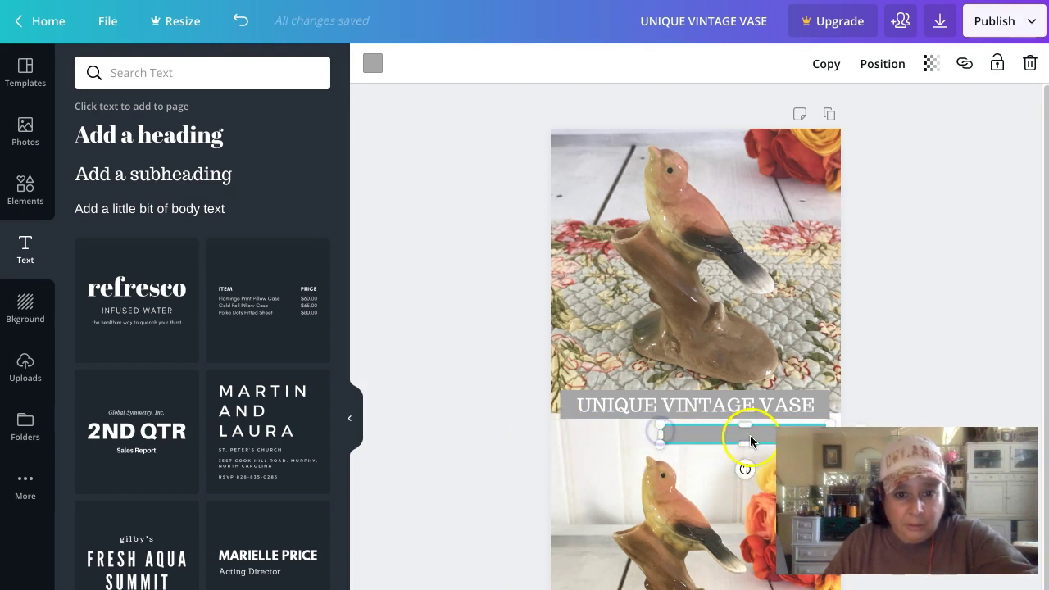
{"action": "left_click_drag", "start_coordinate": [763, 434], "coordinate": [714, 433]}
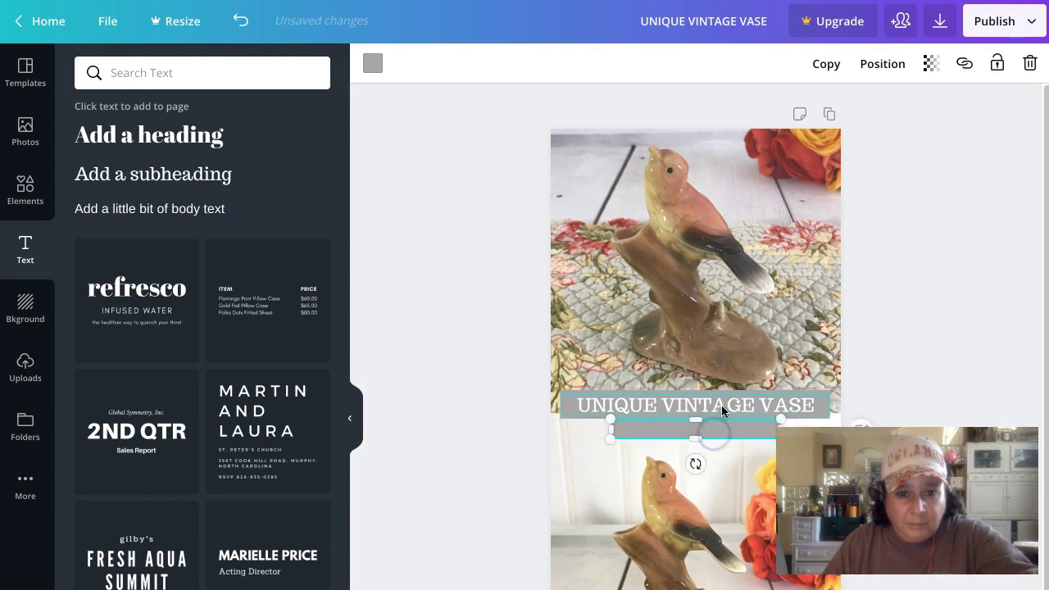
Nudge the title text and its gray bar up together onto the upper photo's lower edge, and move the smaller bar up slightly
{"action": "left_click", "coordinate": [734, 403]}
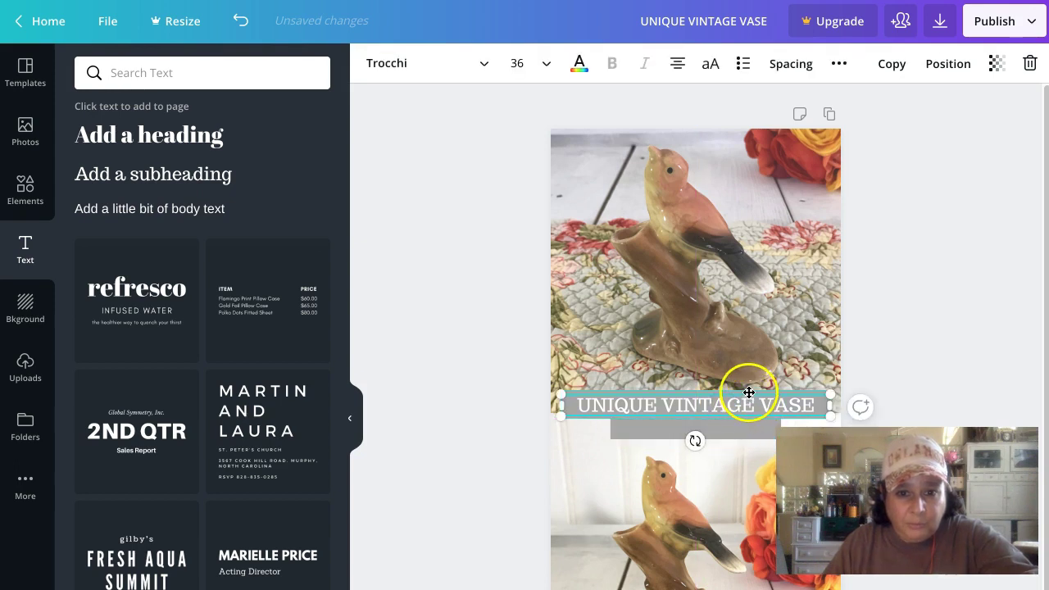
{"action": "left_click", "coordinate": [742, 399]}
{"action": "key", "text": "Up"}
{"action": "key", "text": "Up"}
{"action": "key", "text": "Up"}
{"action": "key", "text": "Up"}
{"action": "key", "text": "Up"}
{"action": "key", "text": "Up"}
{"action": "key", "text": "Up"}
{"action": "key", "text": "Up"}
{"action": "key", "text": "Up"}
{"action": "key", "text": "Up"}
{"action": "key", "text": "Up"}
{"action": "left_click", "coordinate": [496, 416]}
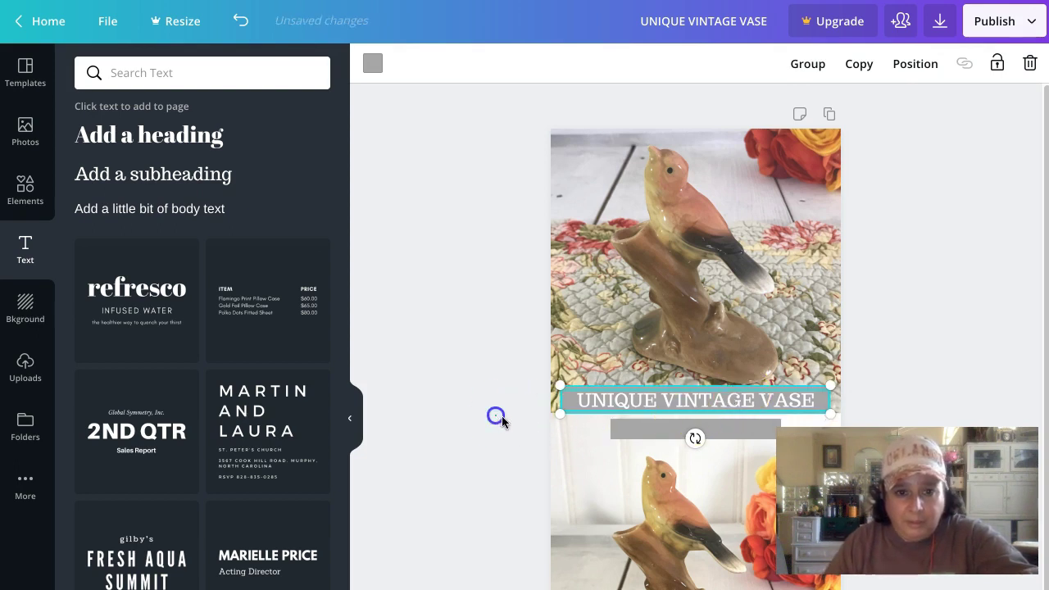
{"action": "left_click", "coordinate": [653, 430]}
{"action": "key", "text": "Up"}
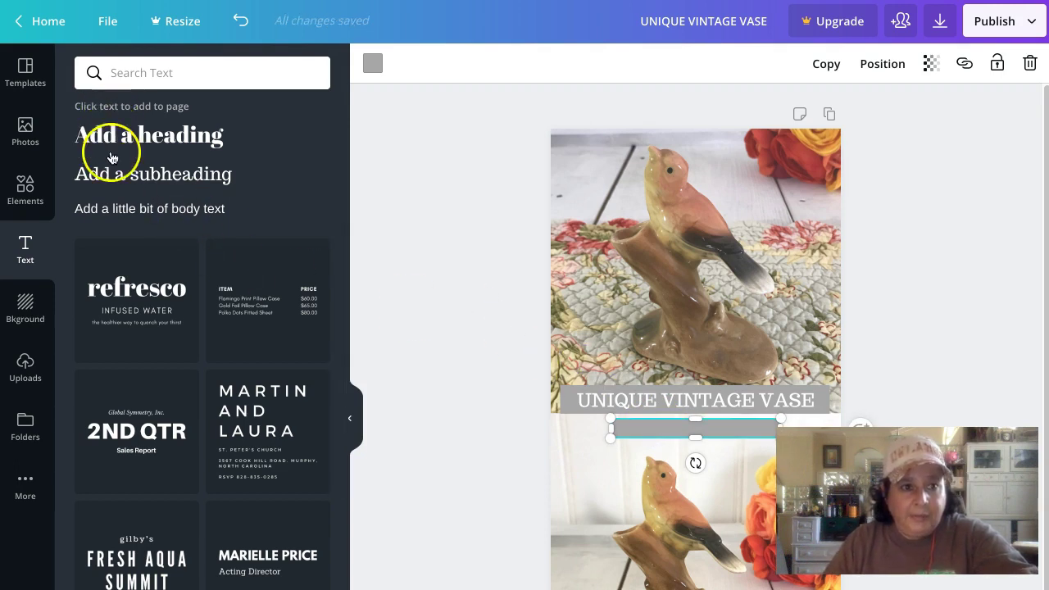
Add a body text reading "SHOP NOW" and set its font to Trocchi
{"action": "left_click", "coordinate": [131, 211]}
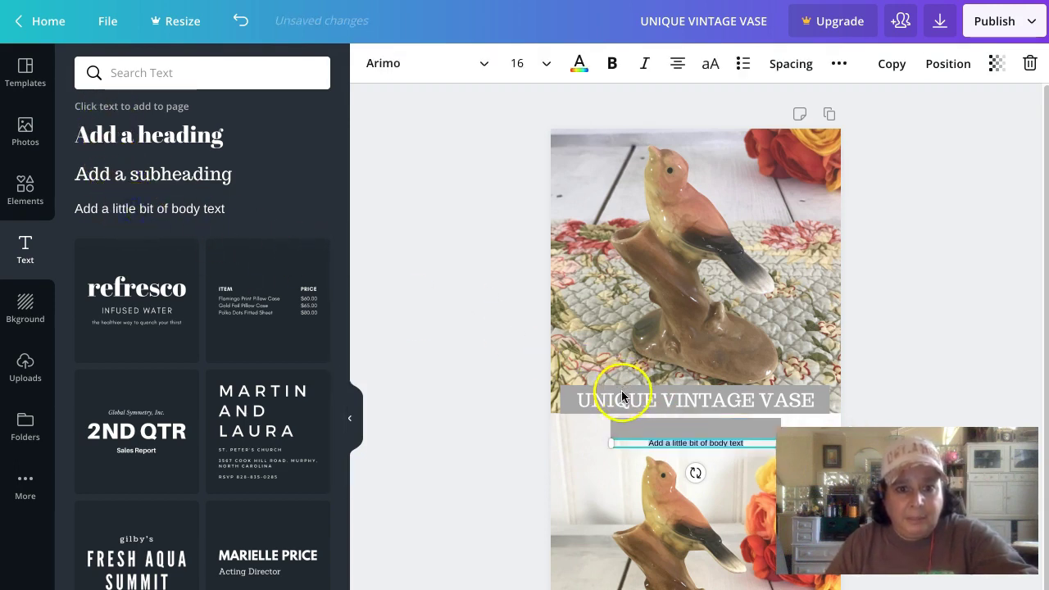
{"action": "double_click", "coordinate": [671, 435]}
{"action": "type", "text": "SHOP NOW"}
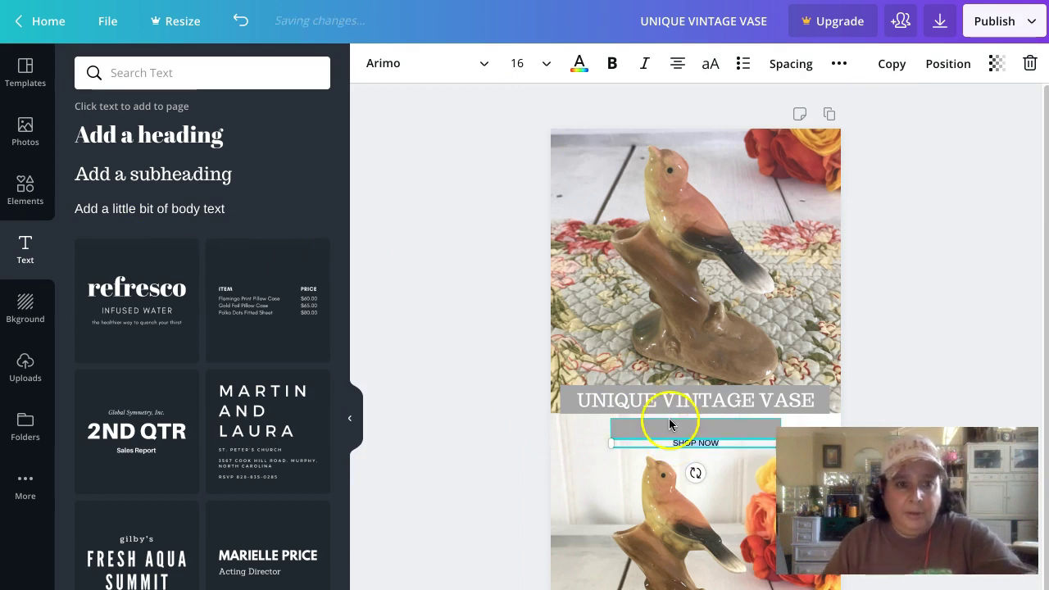
{"action": "left_click", "coordinate": [401, 65]}
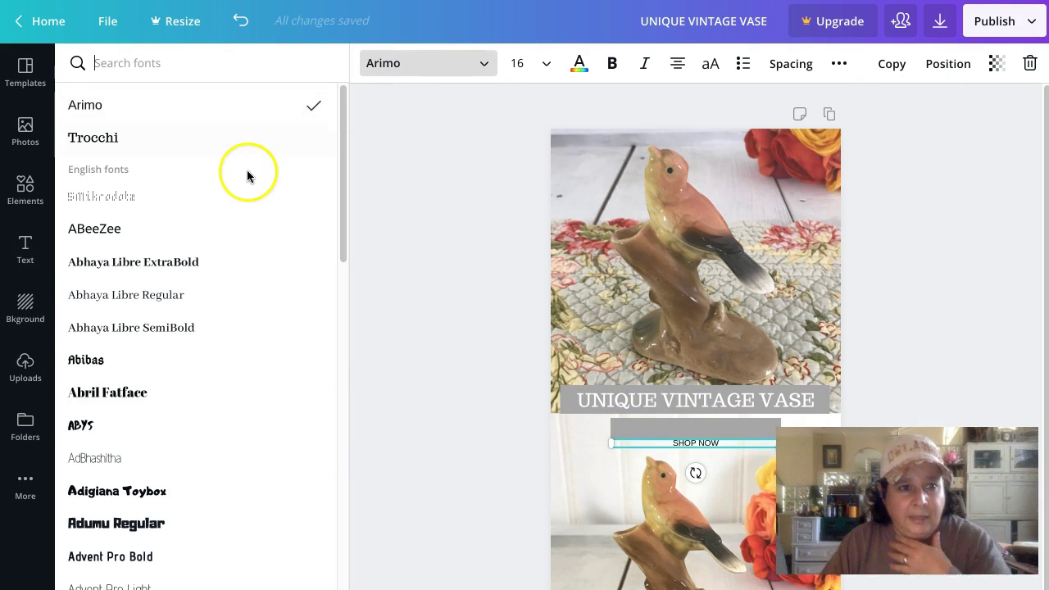
{"action": "left_click", "coordinate": [115, 141]}
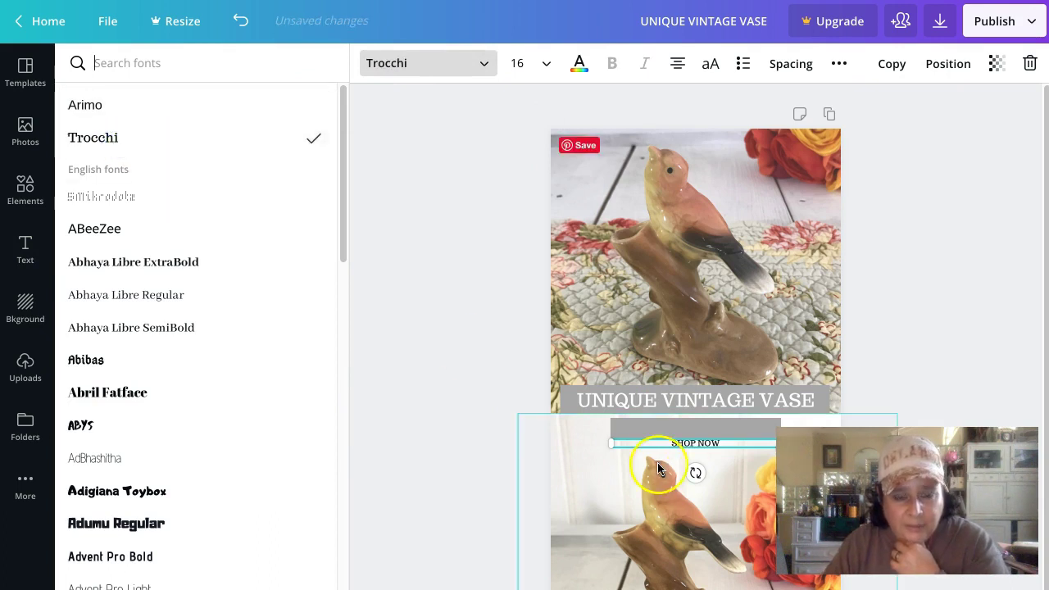
Change the call-to-action text's capitalization to "Shop Now" and color it white
{"action": "left_click", "coordinate": [677, 442]}
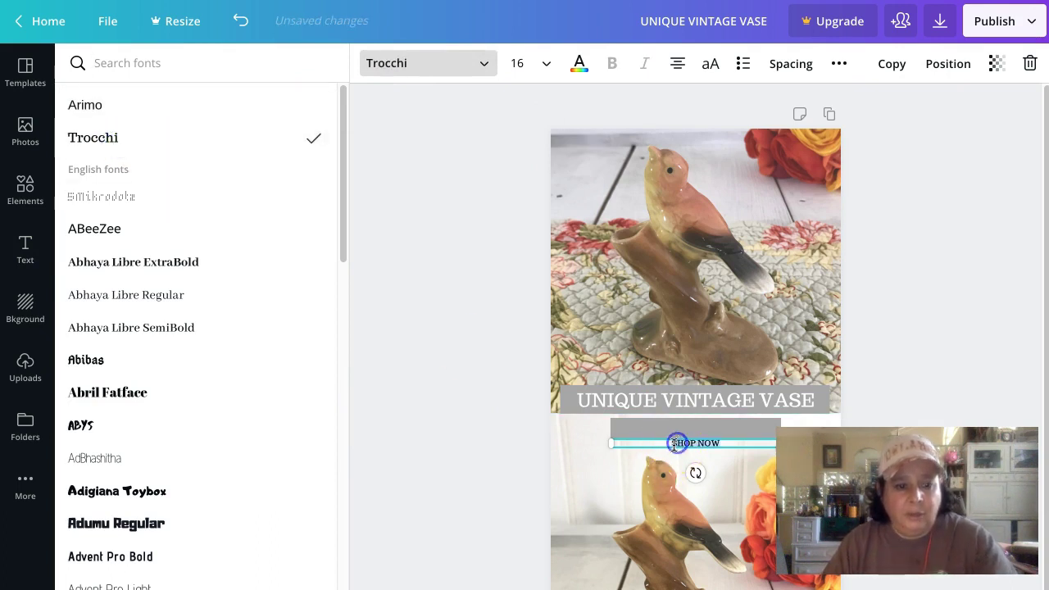
{"action": "type", "text": "s"}
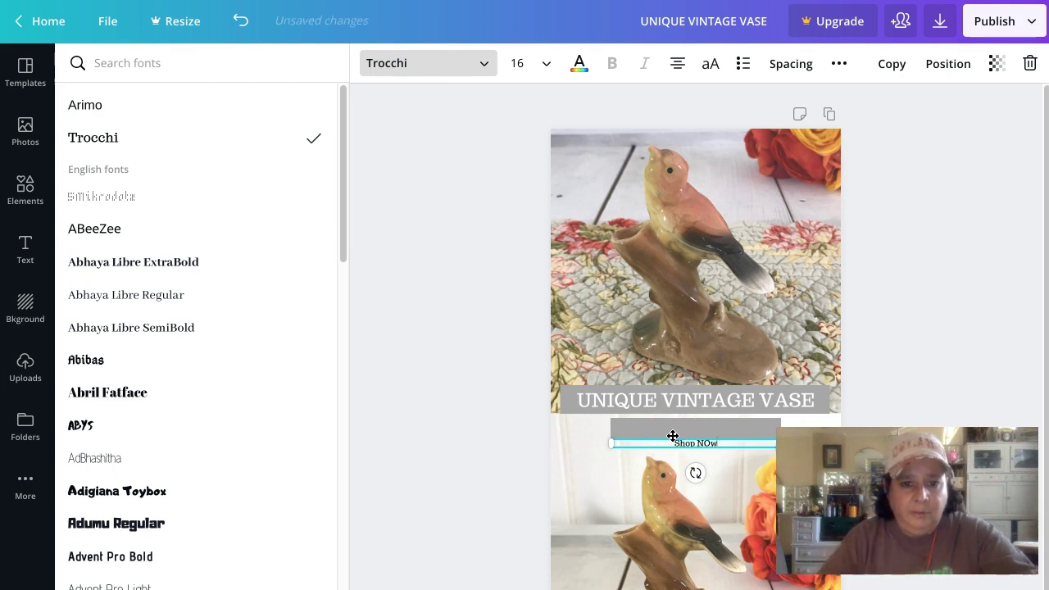
{"action": "type", "text": "hop Now!"}
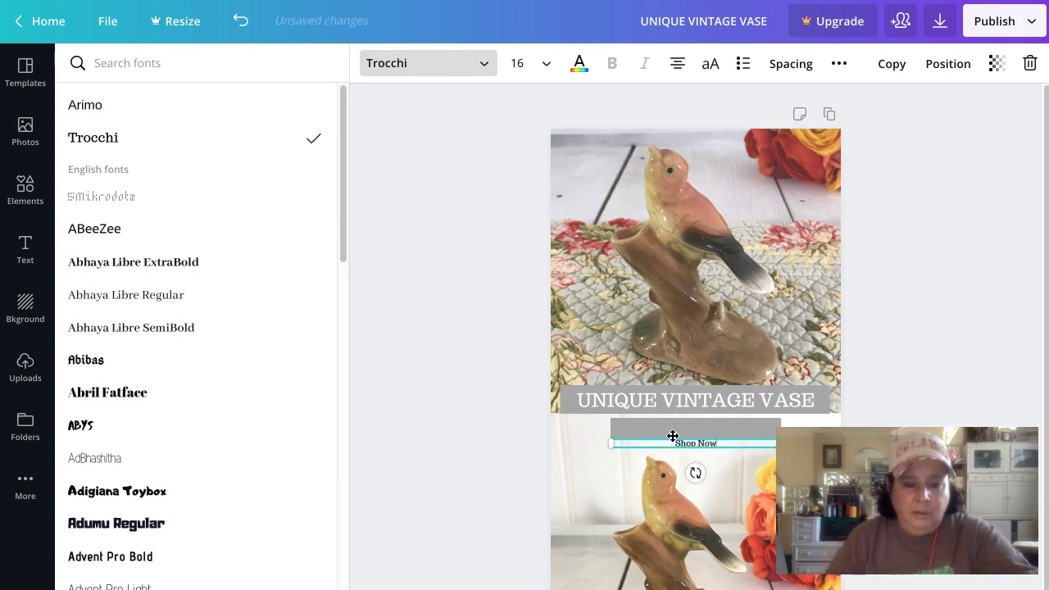
{"action": "left_click", "coordinate": [579, 63]}
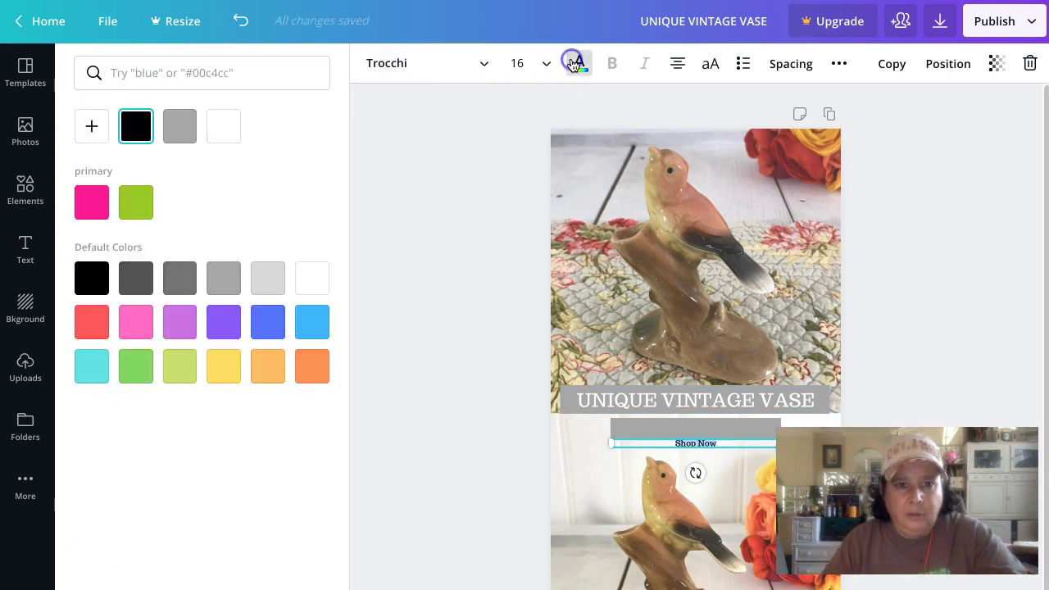
{"action": "left_click", "coordinate": [236, 141]}
{"action": "left_click", "coordinate": [426, 323]}
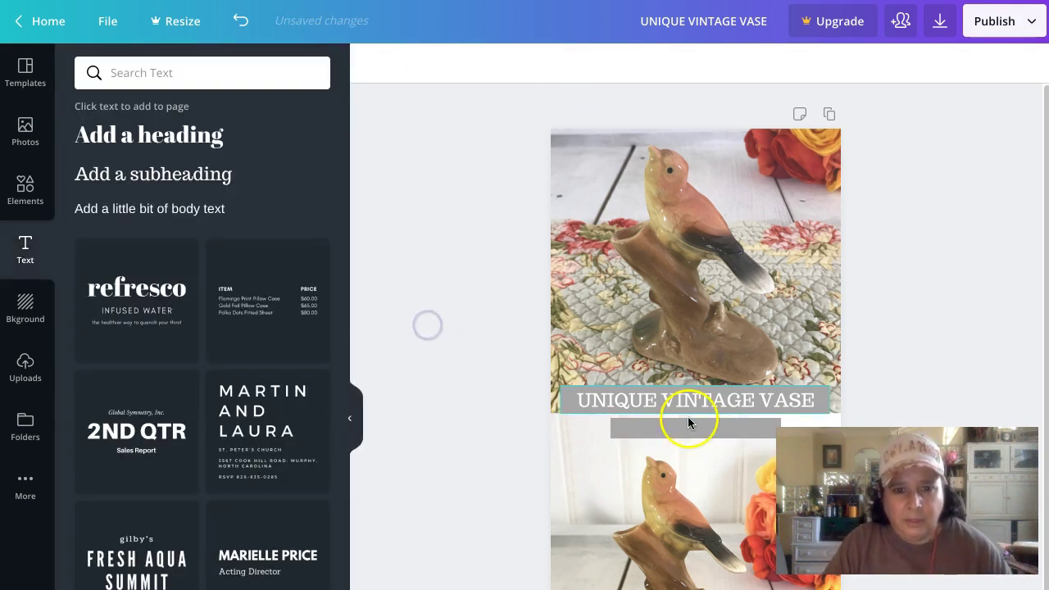
Move the white "Shop Now" text onto the smaller gray bar and set its font size to 28
{"action": "left_click", "coordinate": [694, 446]}
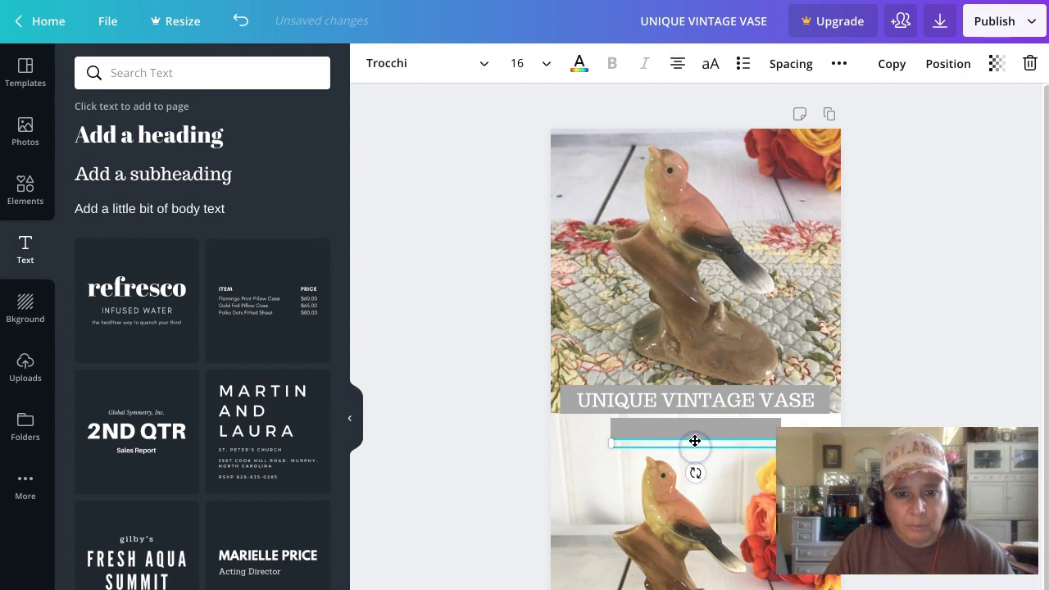
{"action": "left_click_drag", "start_coordinate": [694, 442], "coordinate": [693, 426]}
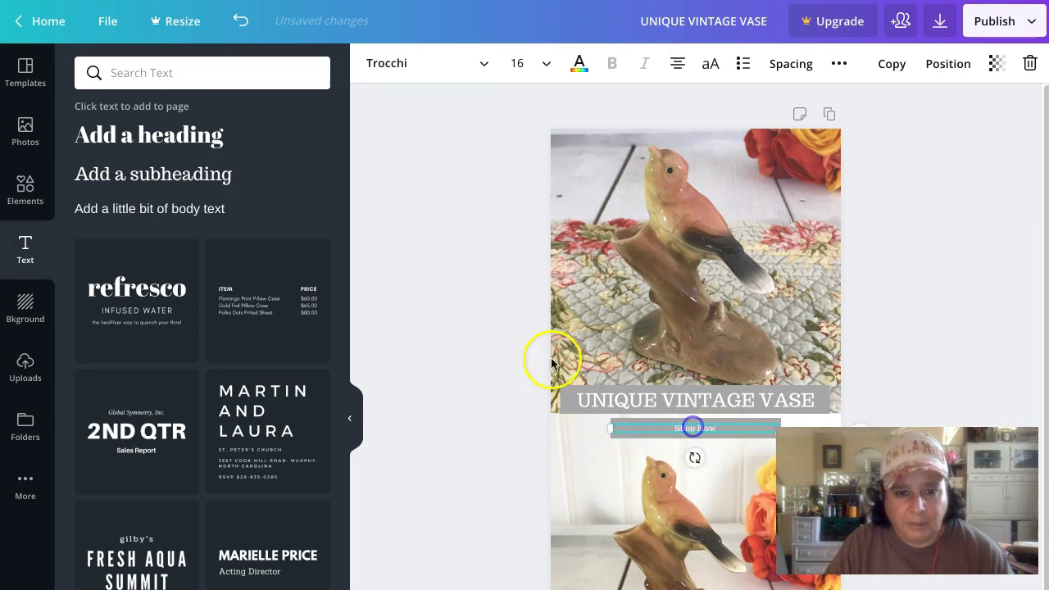
{"action": "left_click", "coordinate": [517, 63]}
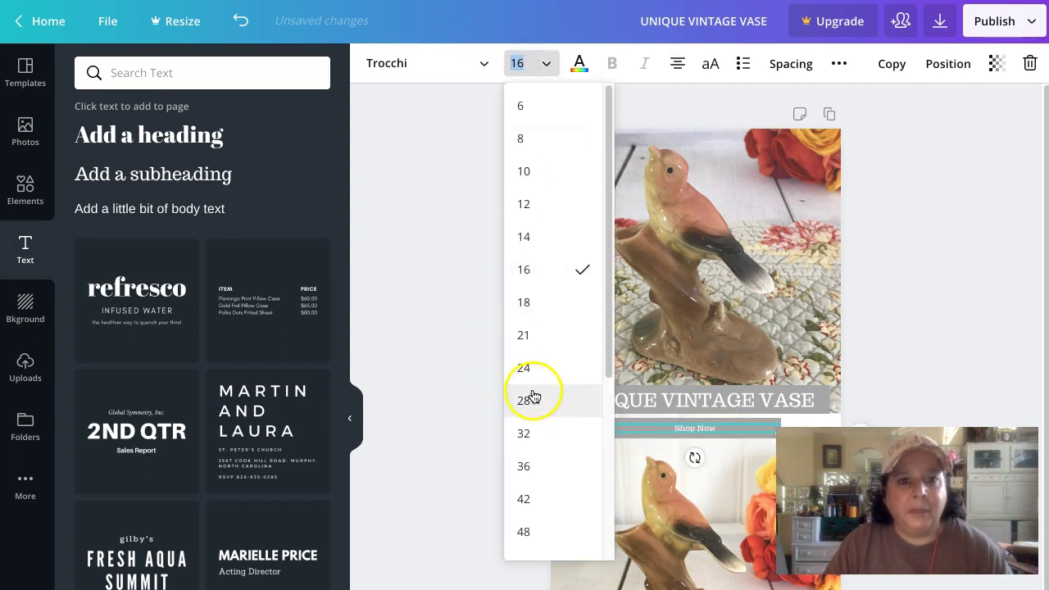
{"action": "left_click", "coordinate": [529, 397]}
{"action": "left_click", "coordinate": [446, 323]}
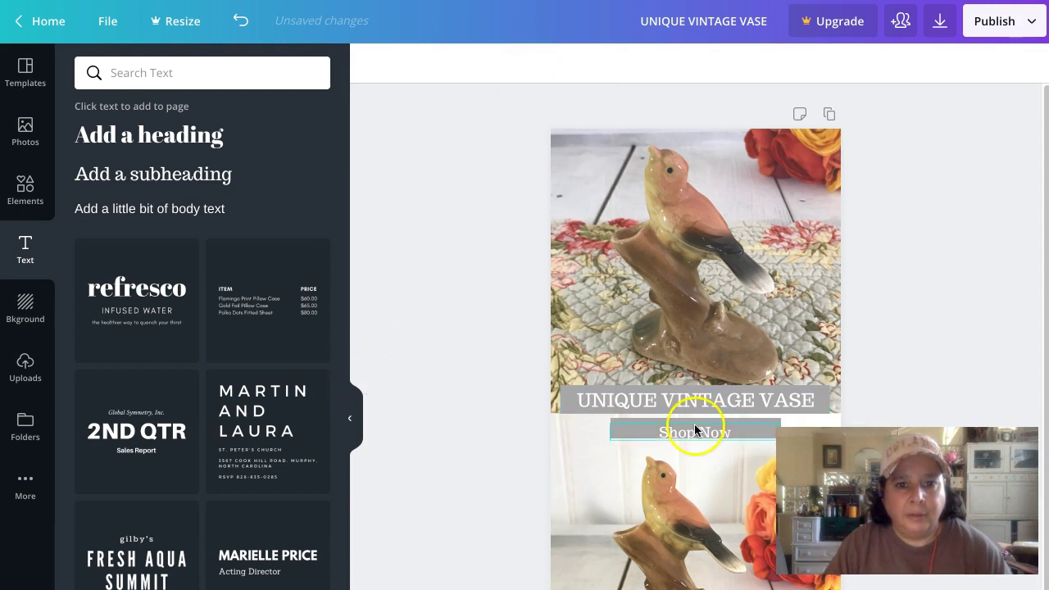
Nudge the "Shop Now" text up so it sits vertically centered on the smaller gray bar
{"action": "left_click", "coordinate": [694, 429]}
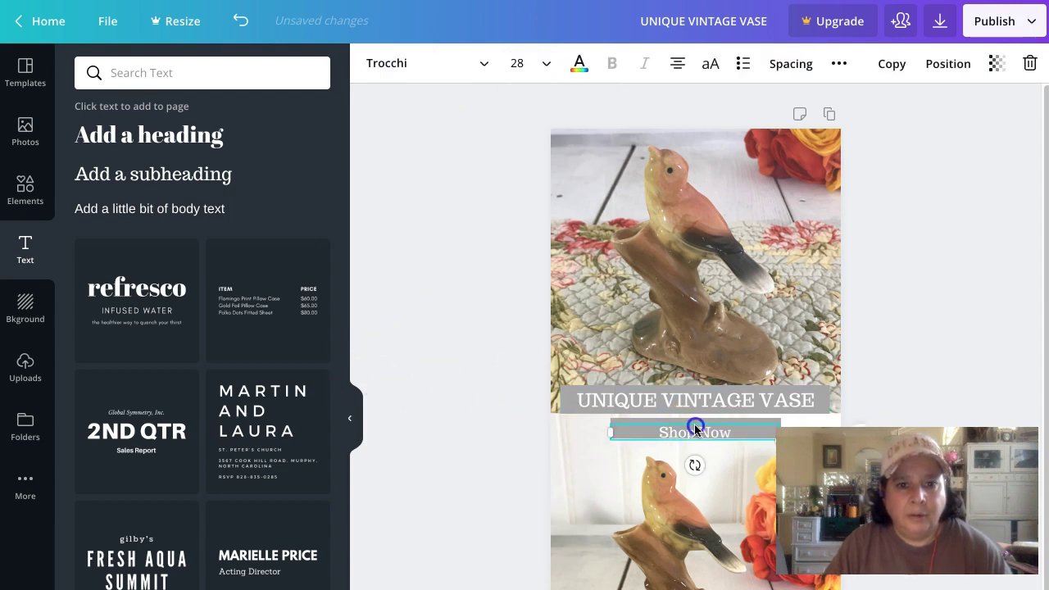
{"action": "key", "text": "Up"}
{"action": "key", "text": "Up"}
{"action": "key", "text": "Up"}
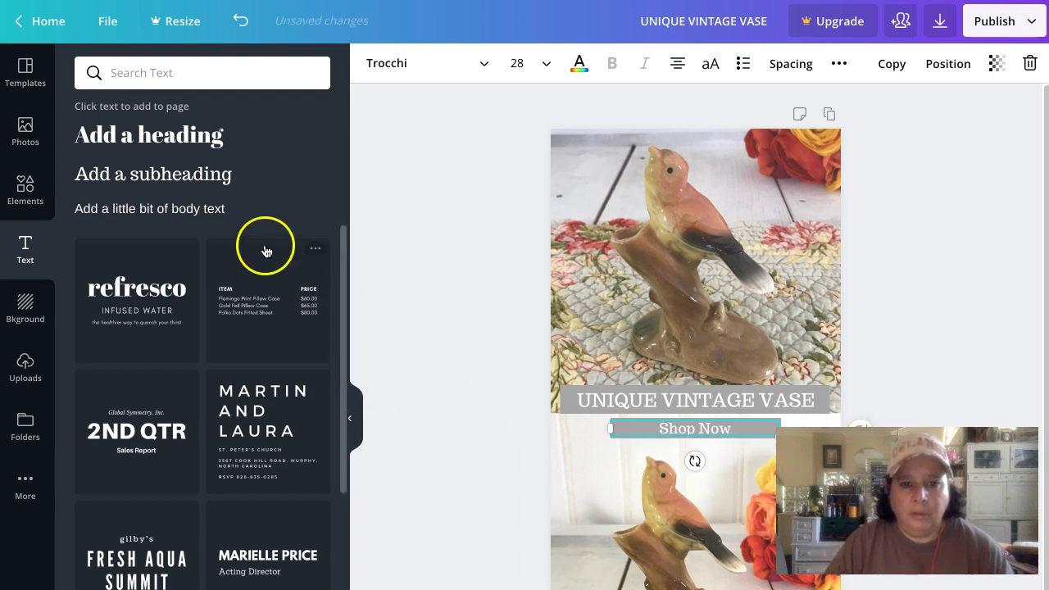
{"action": "left_click", "coordinate": [538, 256]}
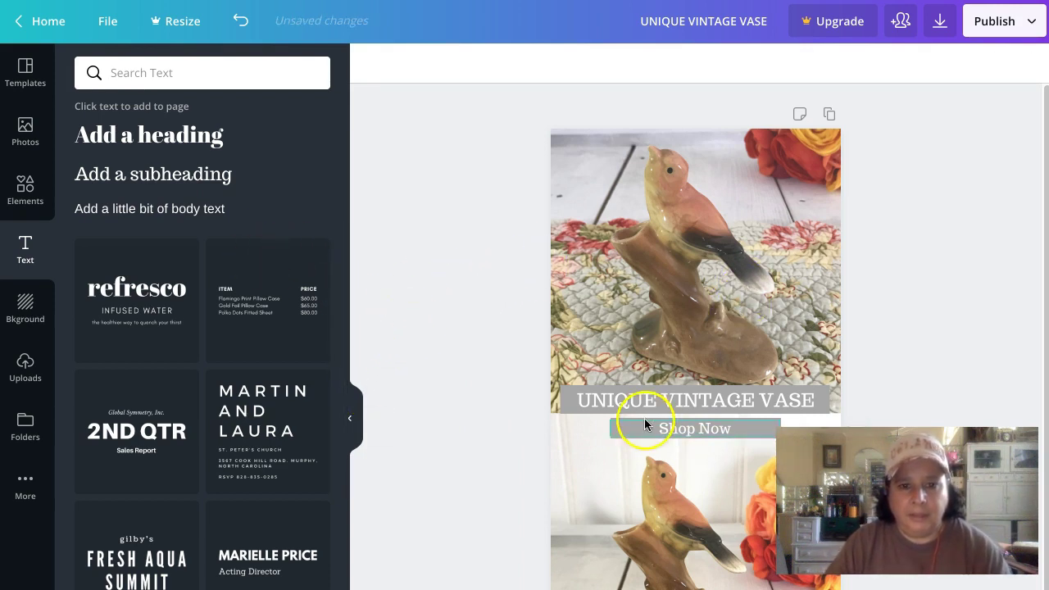
Select the "UNIQUE VINTAGE VASE" title together with its gray bar and nudge both slightly down
{"action": "left_click", "coordinate": [667, 409]}
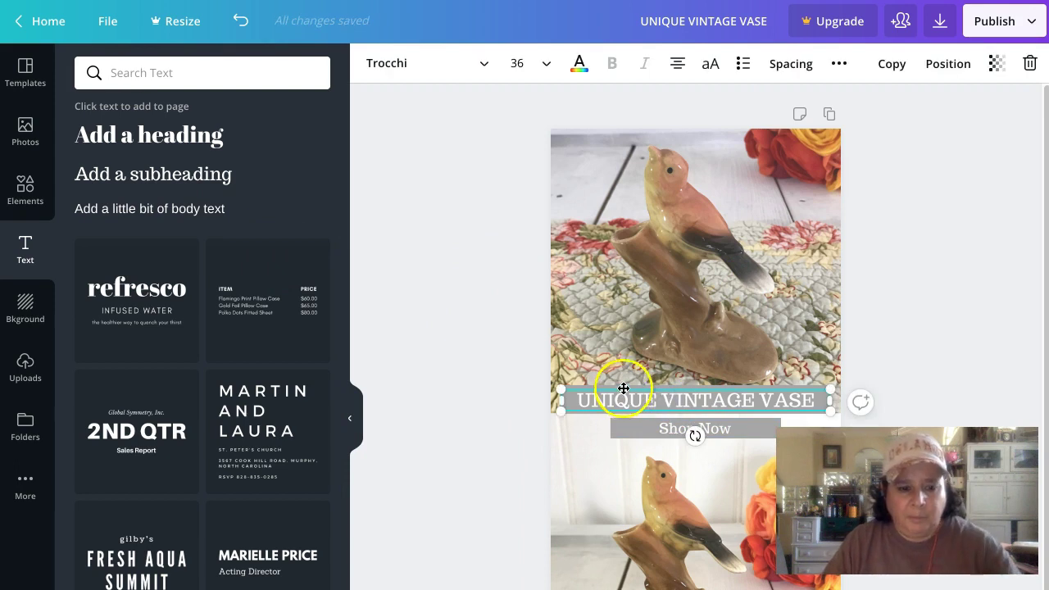
{"action": "left_click", "coordinate": [625, 384], "text": "shift"}
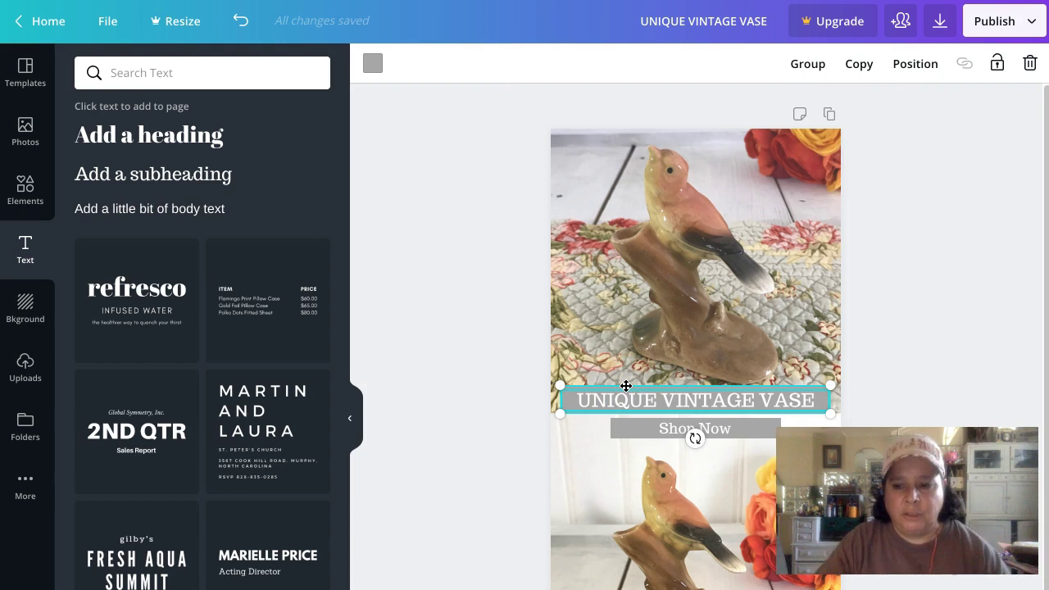
{"action": "left_click_drag", "start_coordinate": [626, 386], "coordinate": [626, 387]}
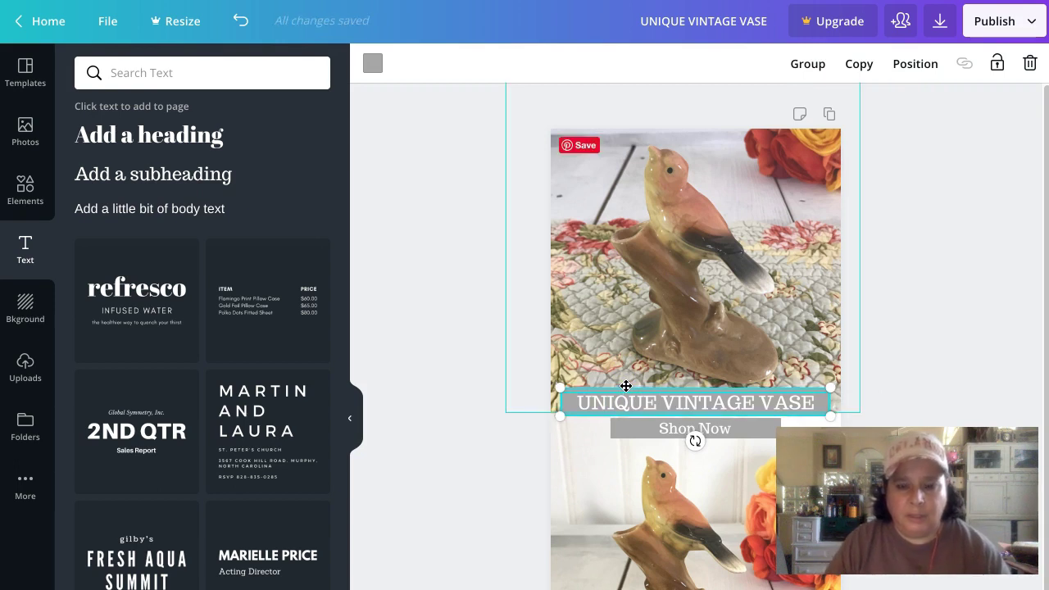
{"action": "left_click", "coordinate": [948, 246]}
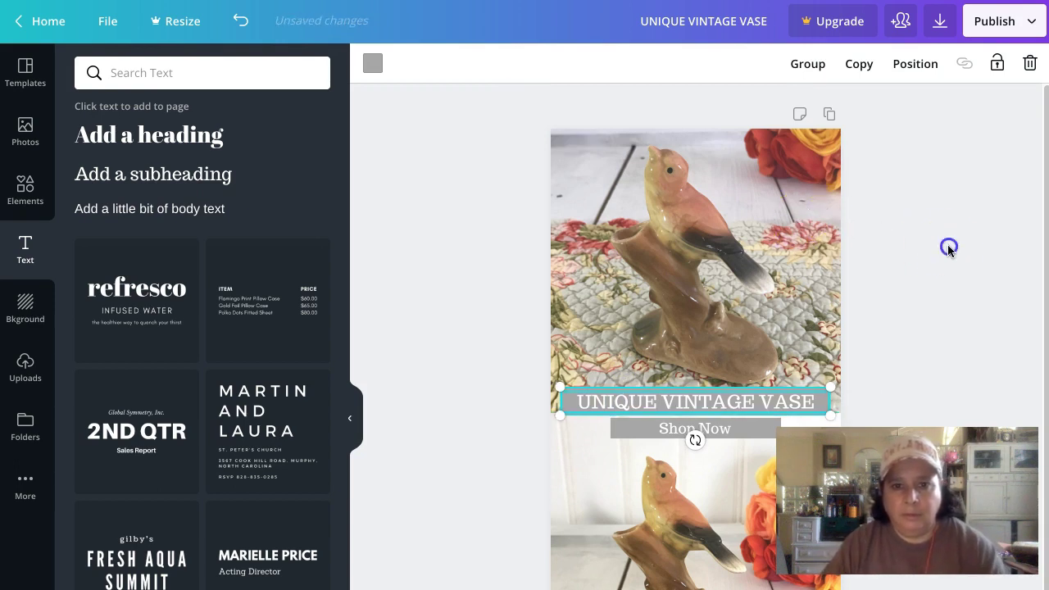
Rename the design as "Two Up Bird Vase"
{"action": "left_click", "coordinate": [679, 24]}
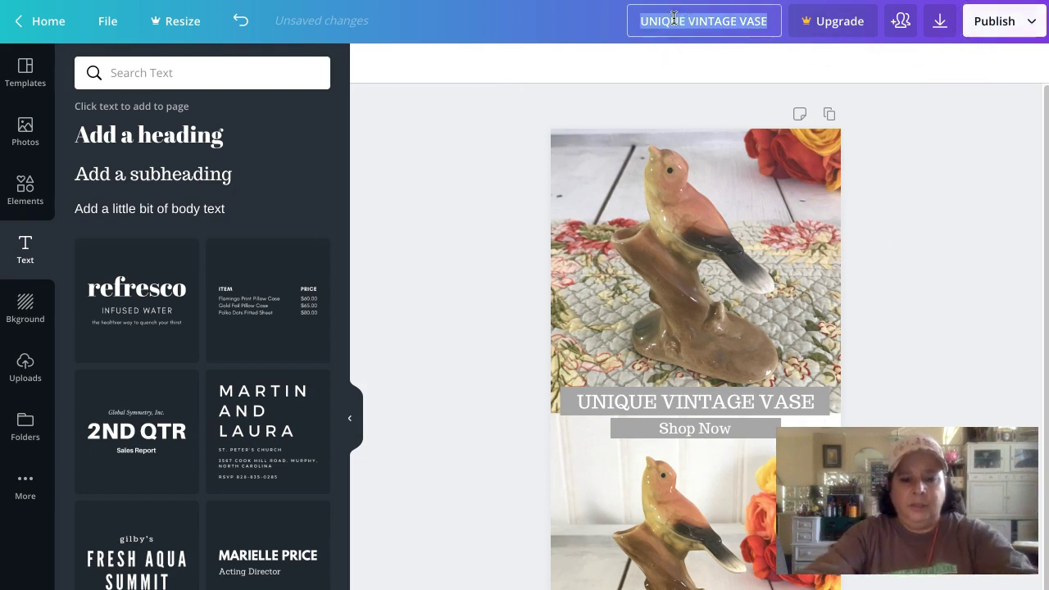
{"action": "type", "text": "Two U"}
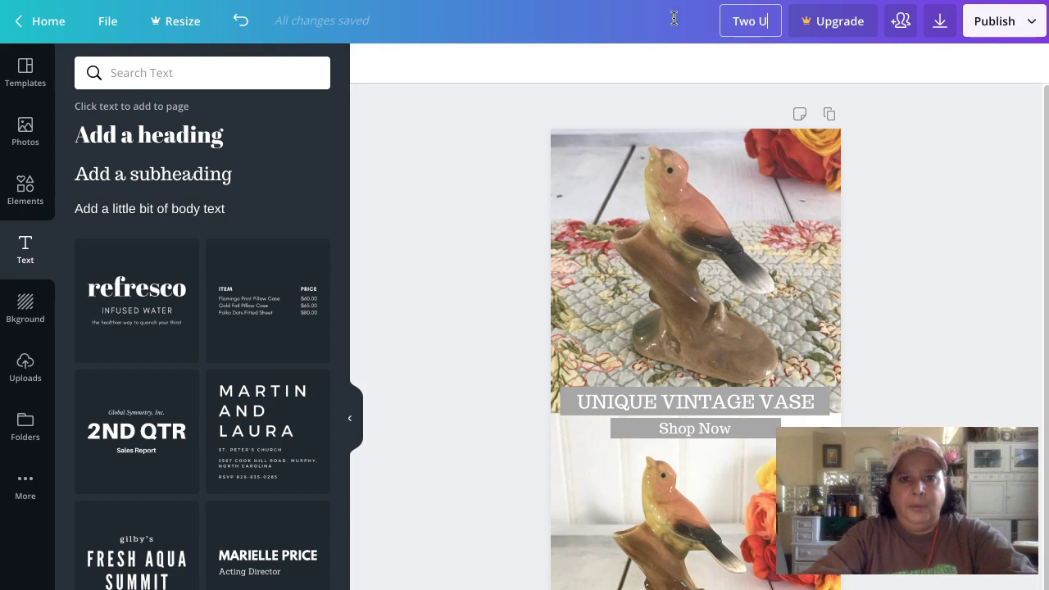
{"action": "type", "text": "p Bird Vase"}
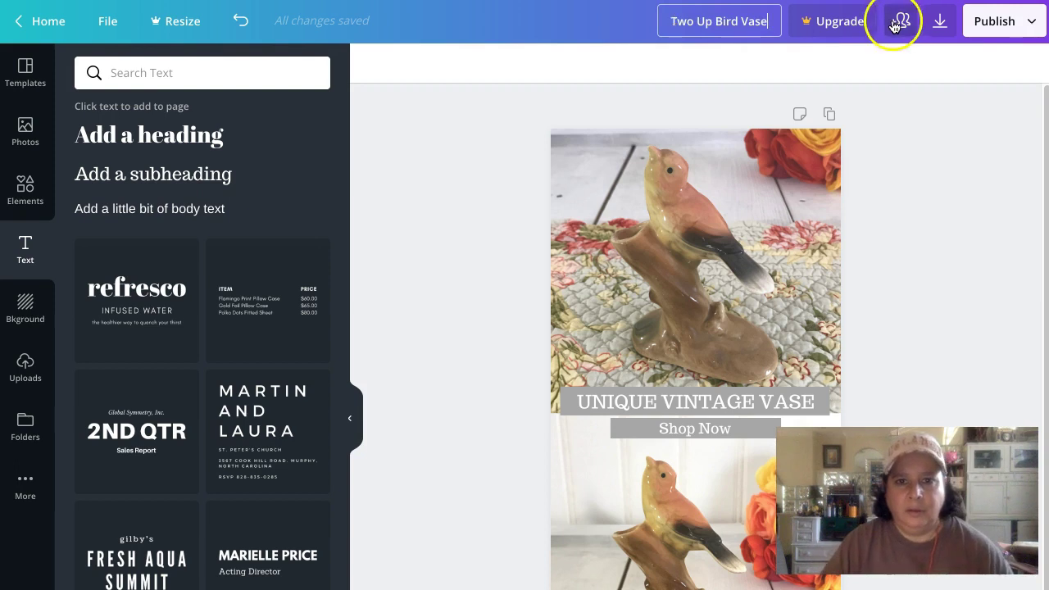
Download the finished design as a PNG file
{"action": "left_click", "coordinate": [989, 21]}
{"action": "left_click", "coordinate": [897, 107]}
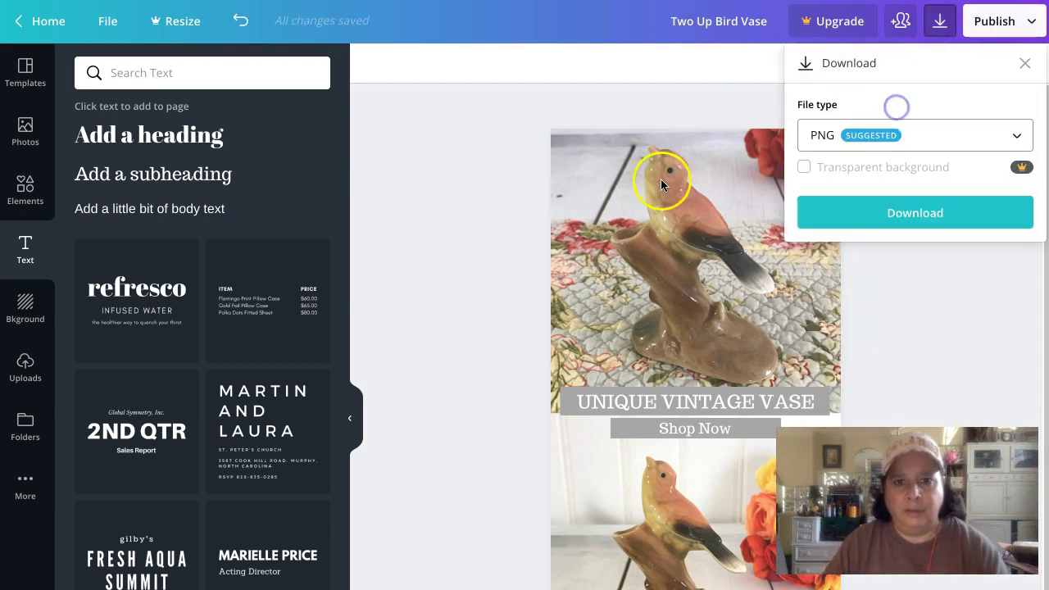
{"action": "left_click", "coordinate": [818, 220]}
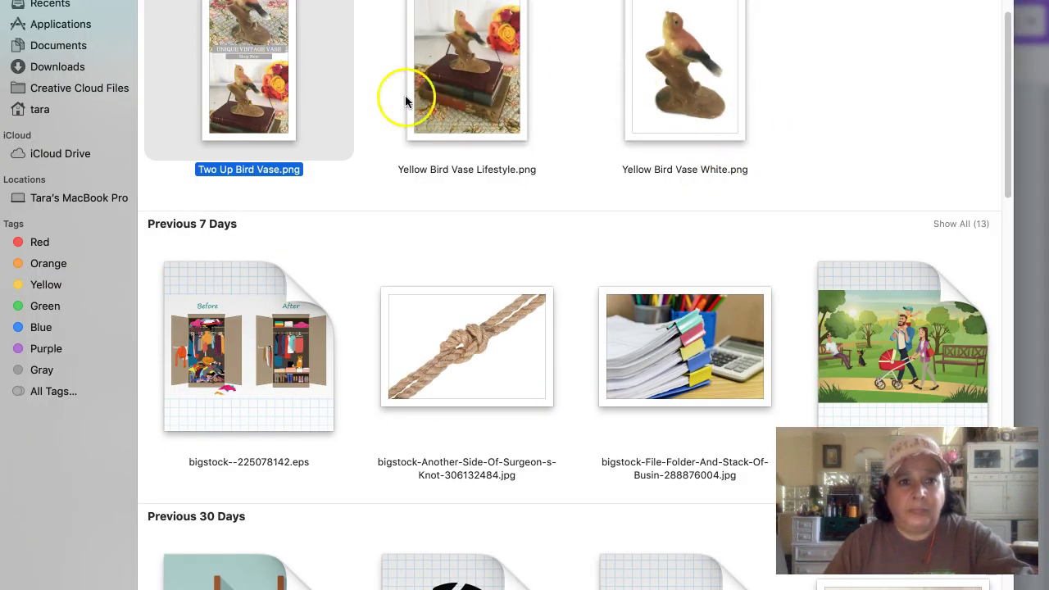
Preview Yellow Bird Vase White.png, Yellow Bird Vase Lifestyle.png and Two Up Bird Vase.png one after another in Finder
{"action": "scroll", "coordinate": [514, 250], "scroll_direction": "up", "scroll_amount": 3}
{"action": "left_click", "coordinate": [711, 191]}
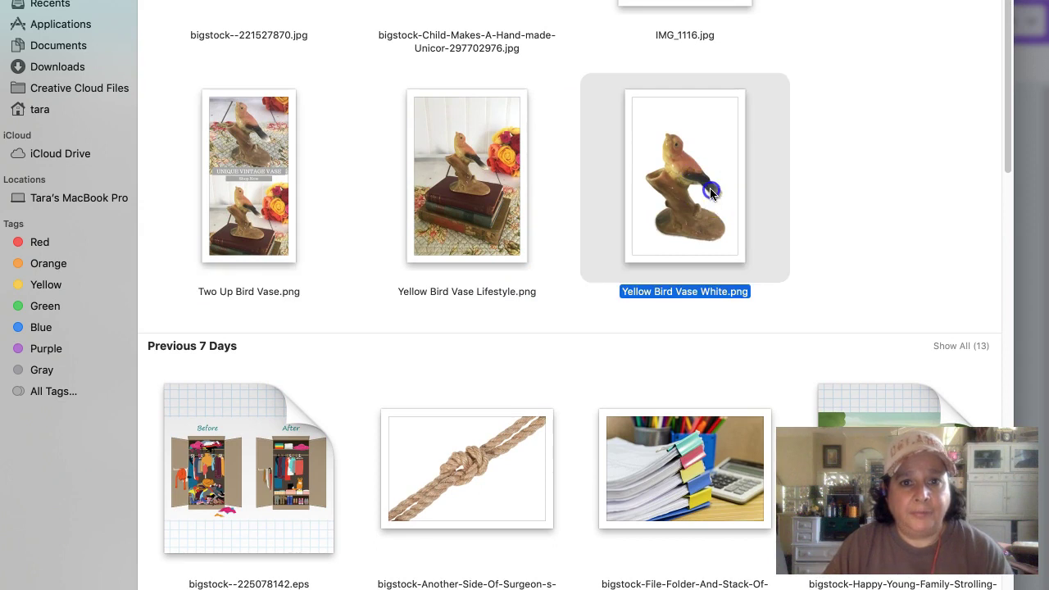
{"action": "key", "text": "space"}
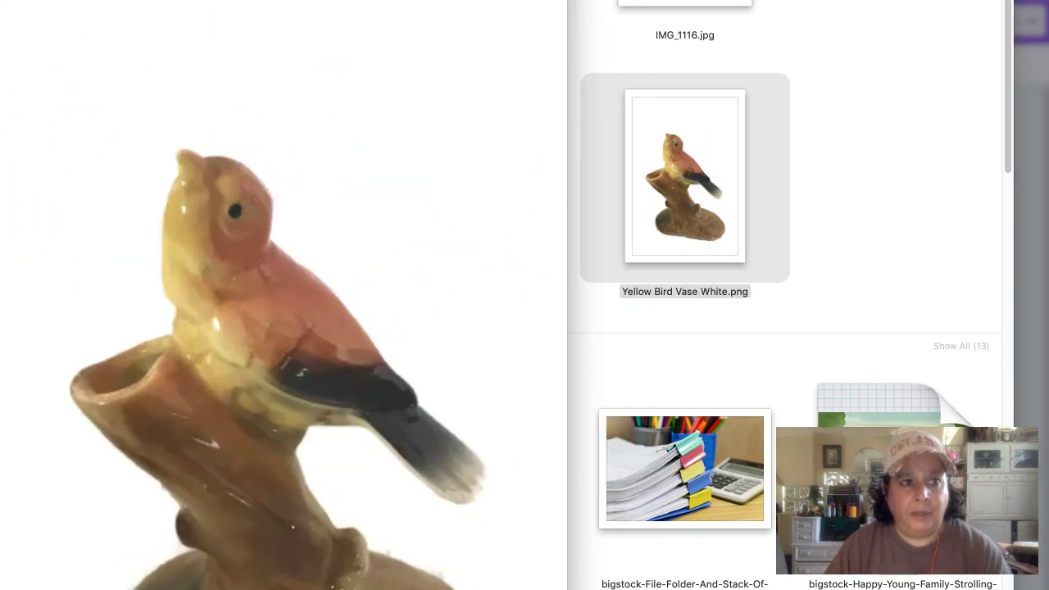
{"action": "key", "text": "space"}
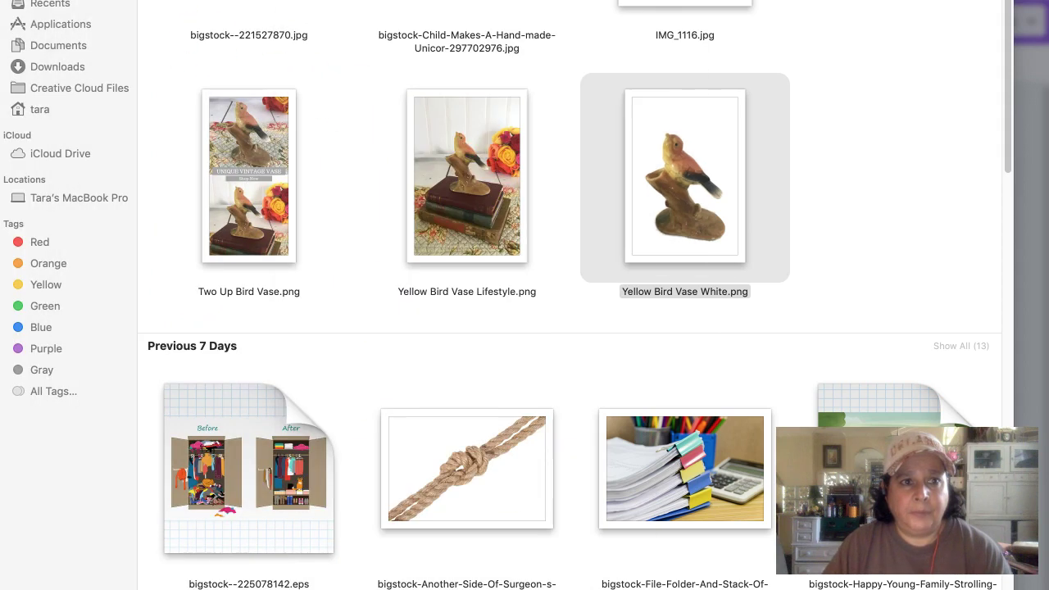
{"action": "left_click", "coordinate": [453, 150]}
{"action": "key", "text": "space"}
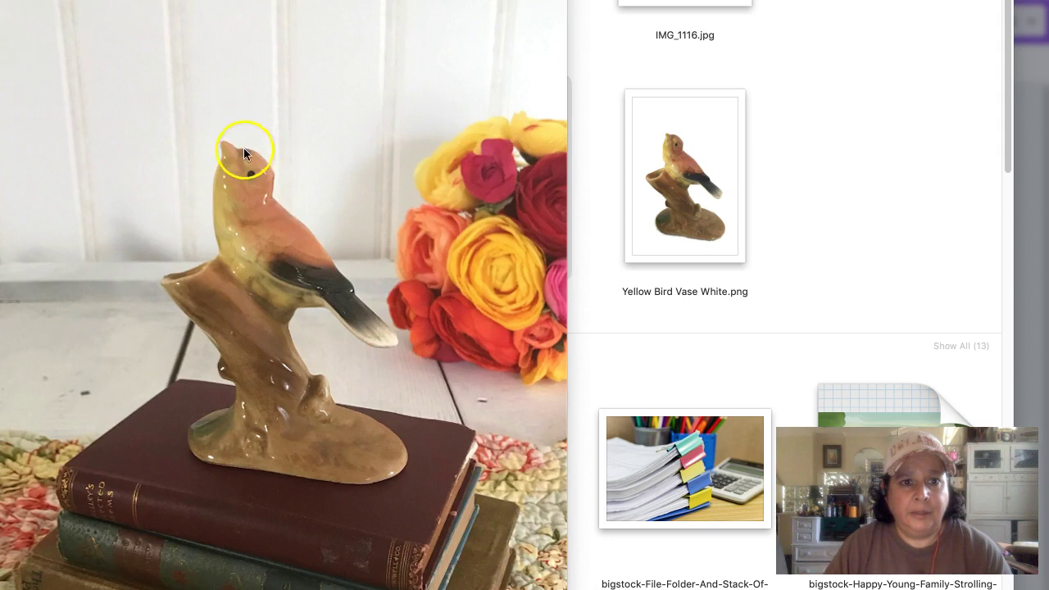
{"action": "key", "text": "space"}
{"action": "left_click", "coordinate": [268, 134]}
{"action": "key", "text": "space"}
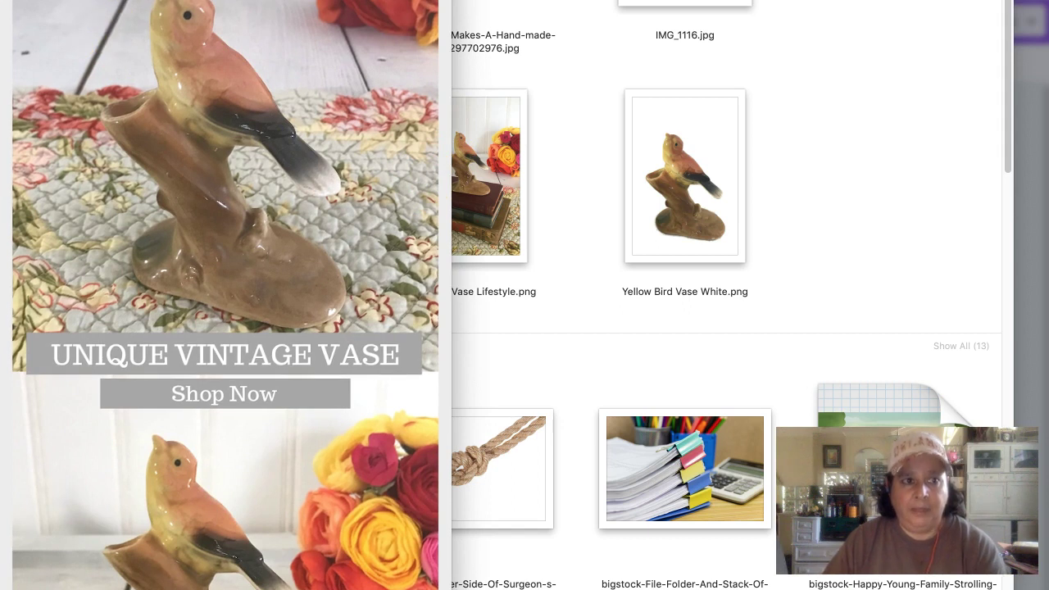
{"action": "key", "text": "space"}
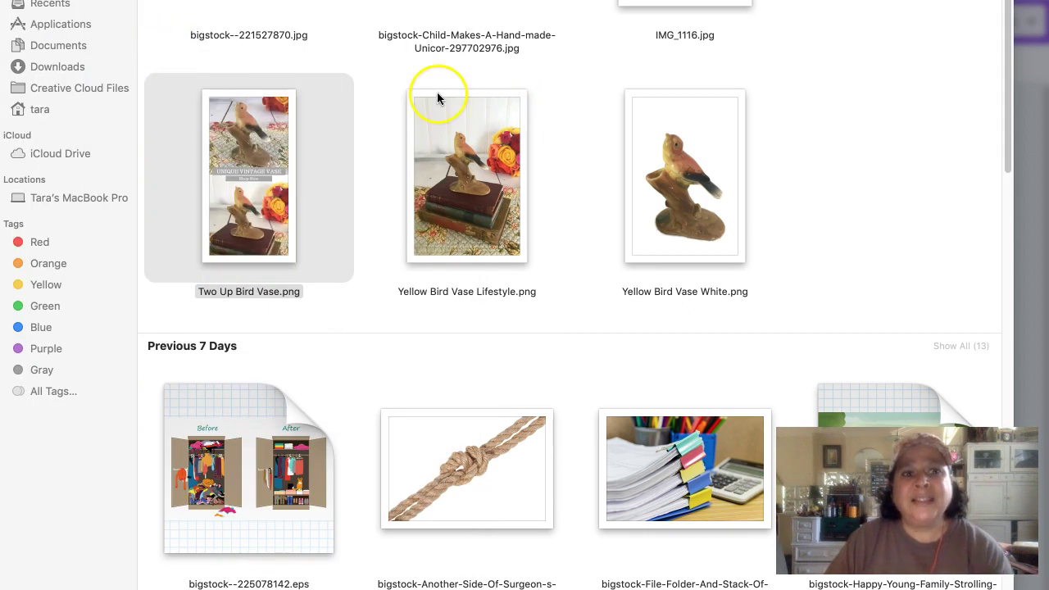
{"action": "left_click", "coordinate": [418, 72]}
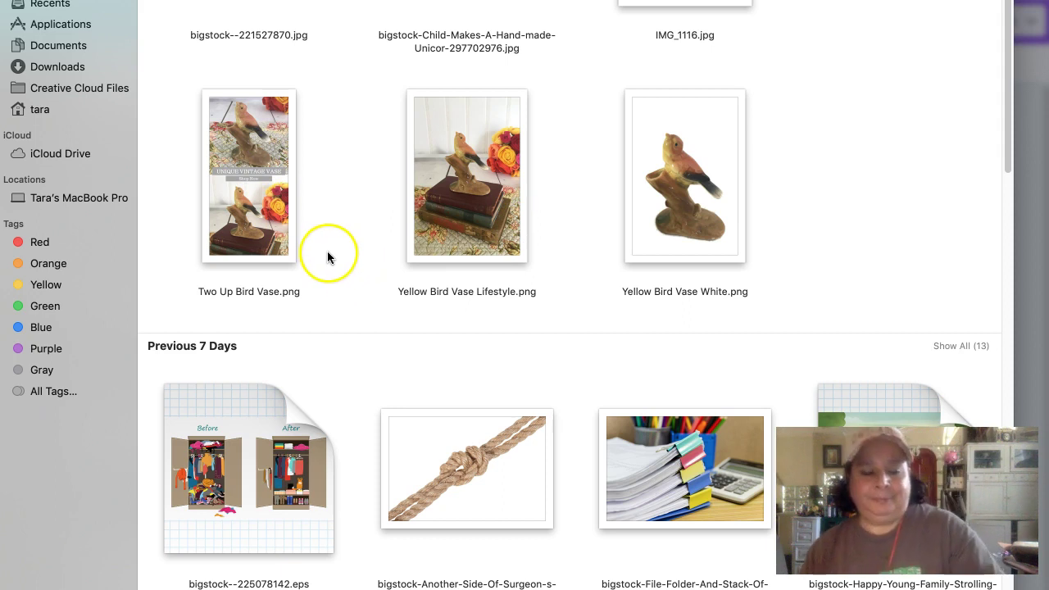
Switch back to Canva, dismiss the Pro trial offer and return to the home page's list of designs
{"action": "key", "text": "super+Tab"}
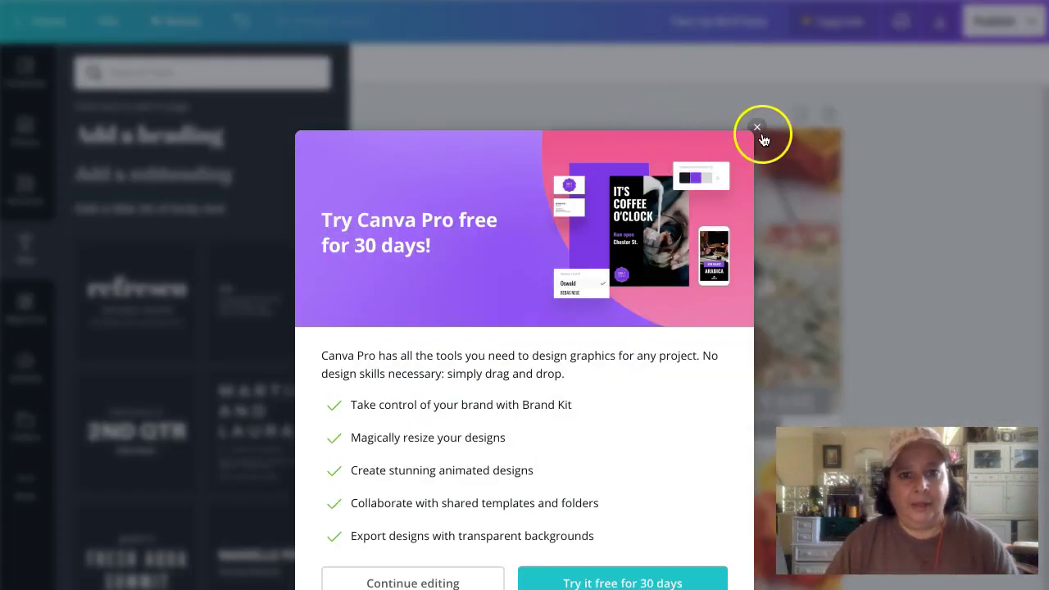
{"action": "left_click", "coordinate": [757, 127]}
{"action": "left_click", "coordinate": [45, 21]}
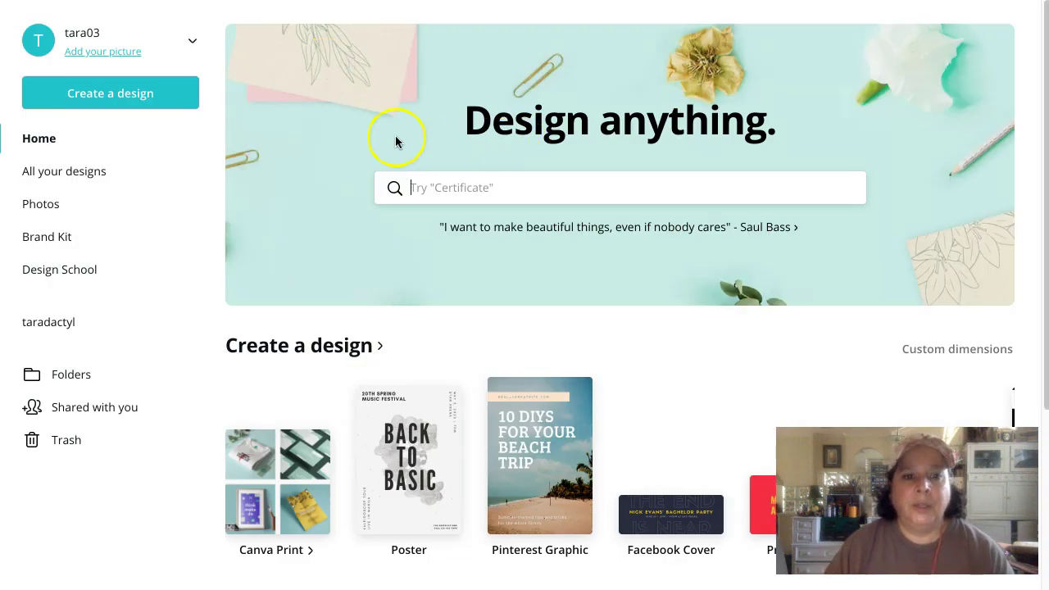
{"action": "scroll", "coordinate": [406, 140], "scroll_direction": "down", "scroll_amount": 5}
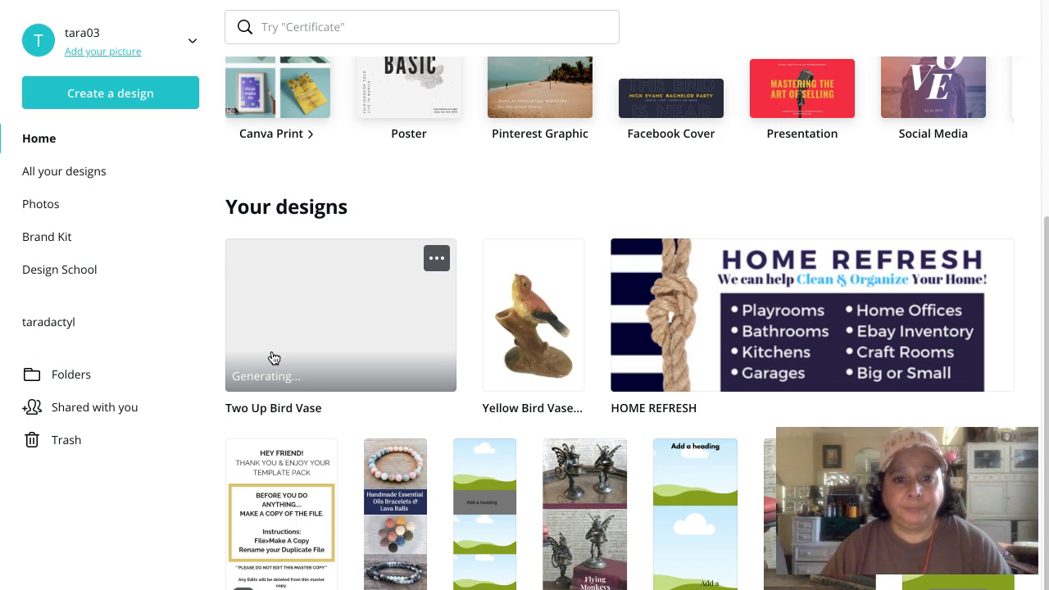
{"action": "scroll", "coordinate": [626, 430], "scroll_direction": "down", "scroll_amount": 3}
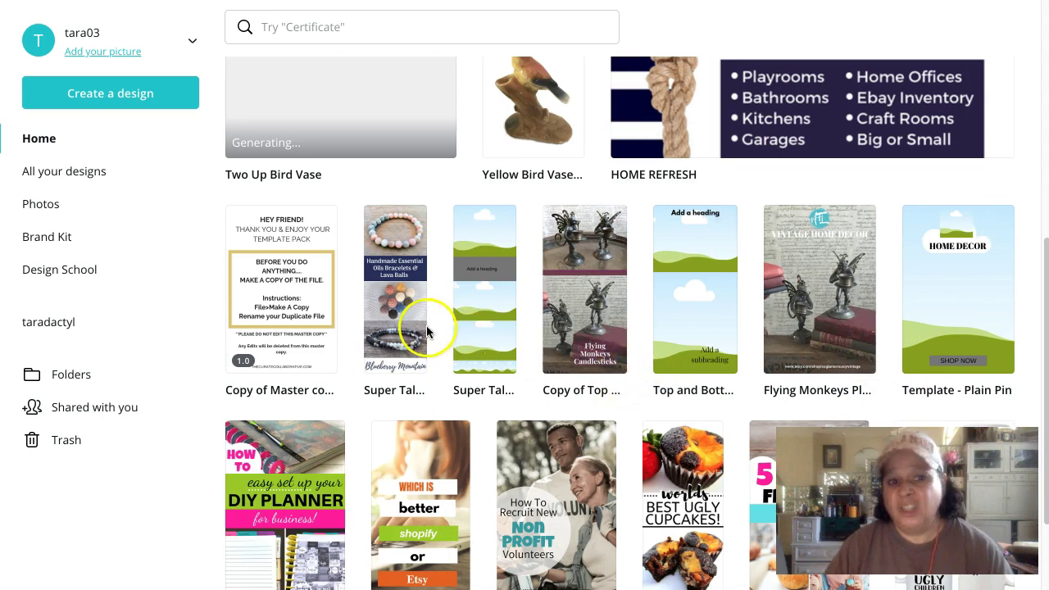
{"action": "scroll", "coordinate": [435, 541], "scroll_direction": "down", "scroll_amount": 3}
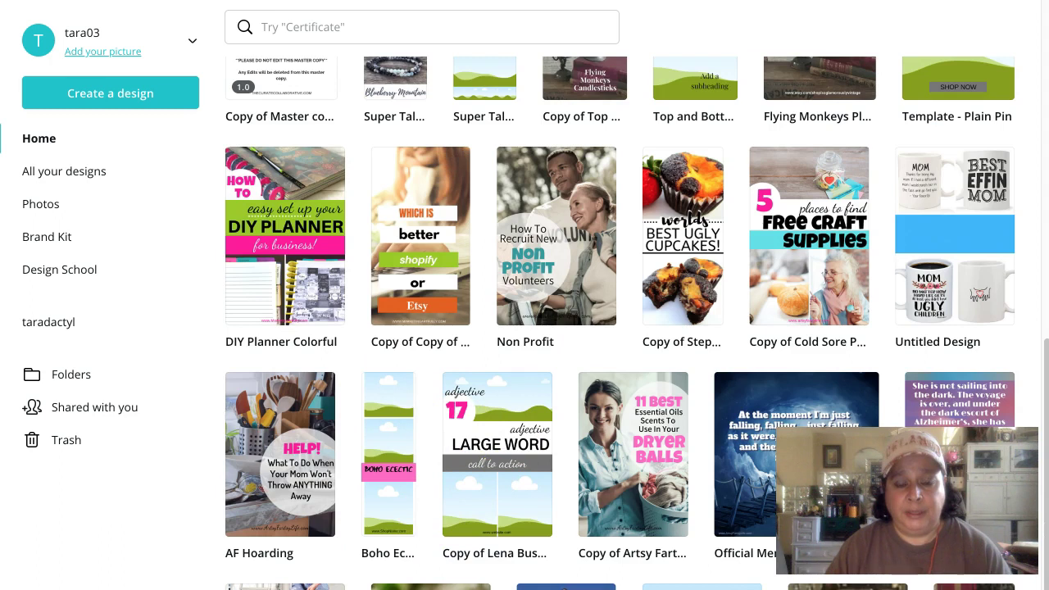
{"action": "scroll", "coordinate": [290, 291], "scroll_direction": "up", "scroll_amount": 5}
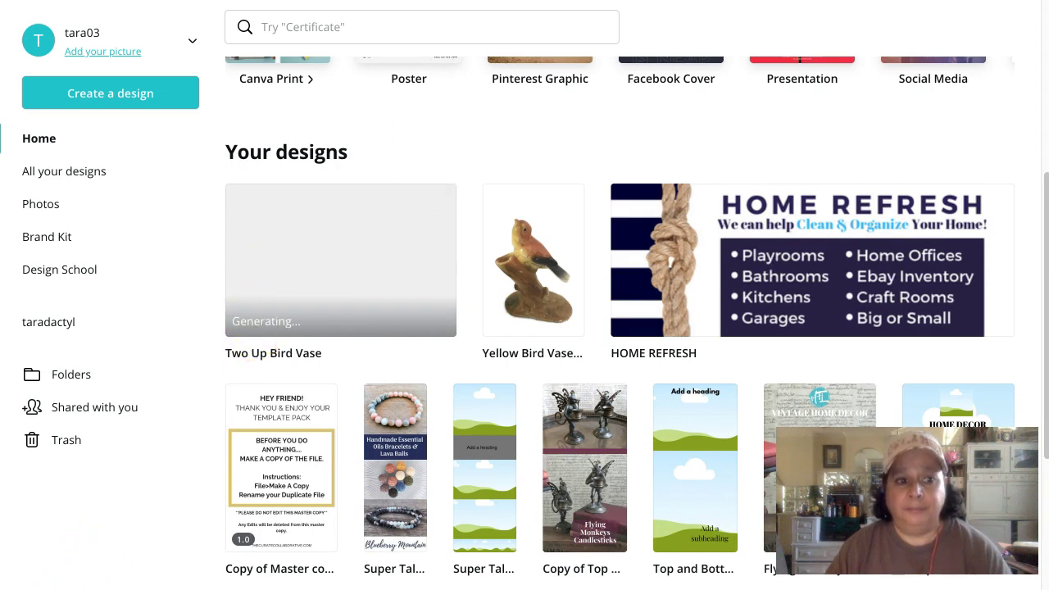
{"action": "scroll", "coordinate": [283, 344], "scroll_direction": "up", "scroll_amount": 2}
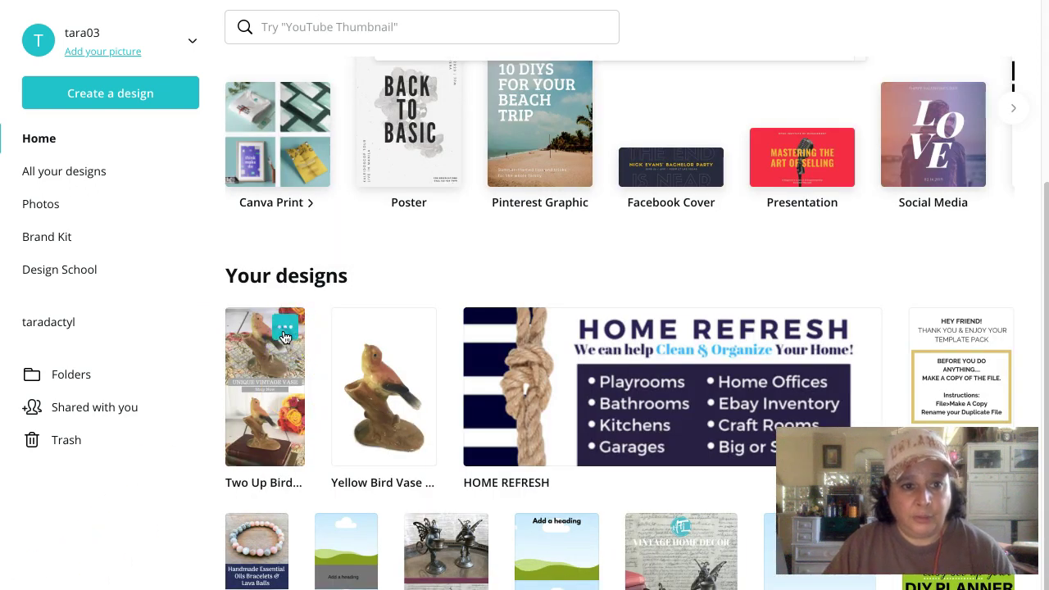
Make a copy of the Two Up Bird Vase design, open it and remove "Copy of" from its name
{"action": "left_click", "coordinate": [285, 327]}
{"action": "left_click", "coordinate": [316, 412]}
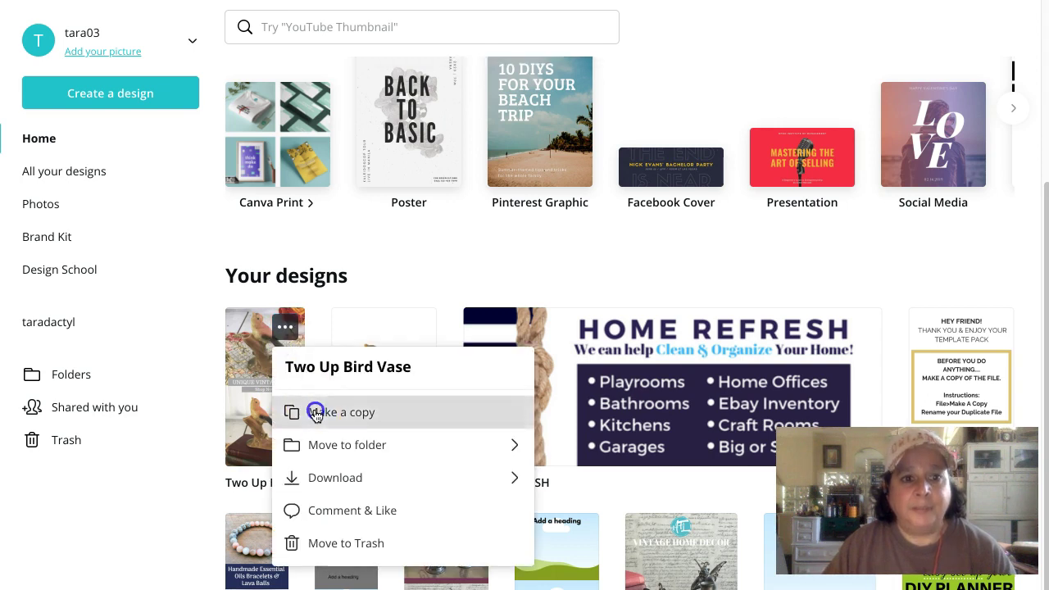
{"action": "left_click", "coordinate": [258, 435]}
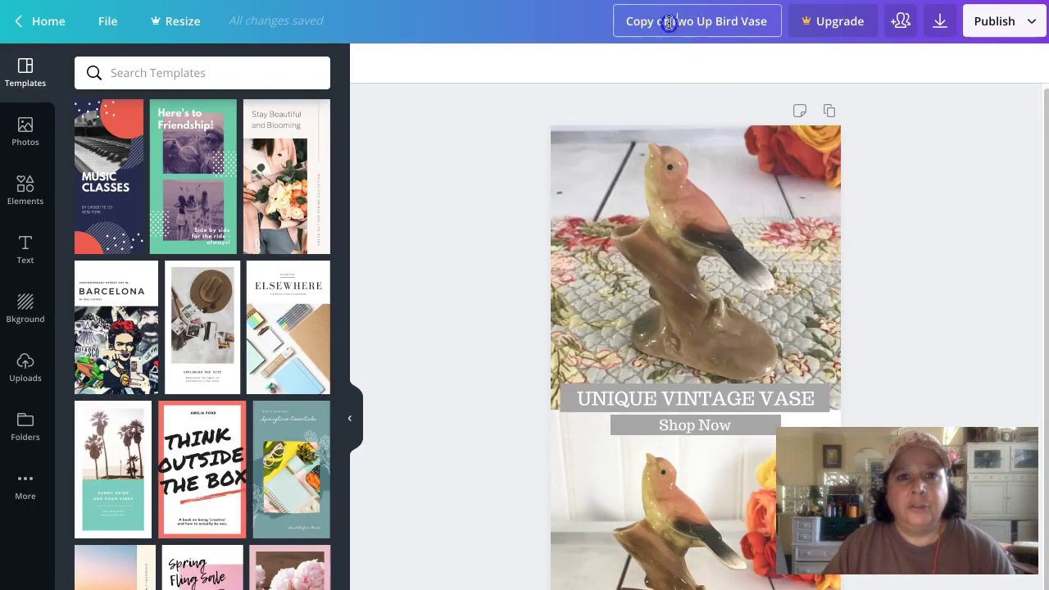
{"action": "left_click_drag", "start_coordinate": [669, 23], "coordinate": [620, 24]}
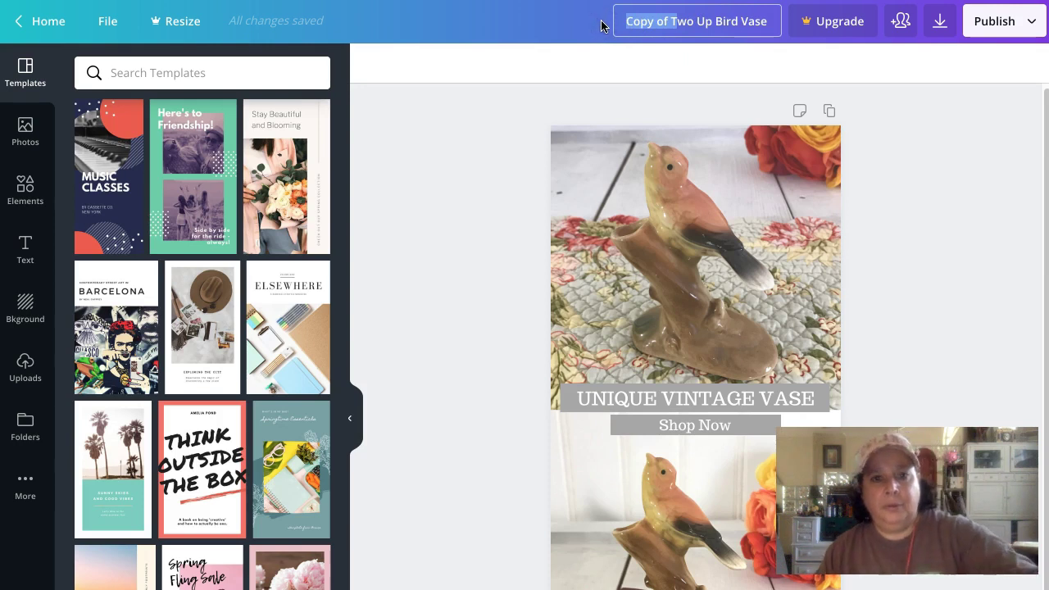
{"action": "key", "text": "BackSpace"}
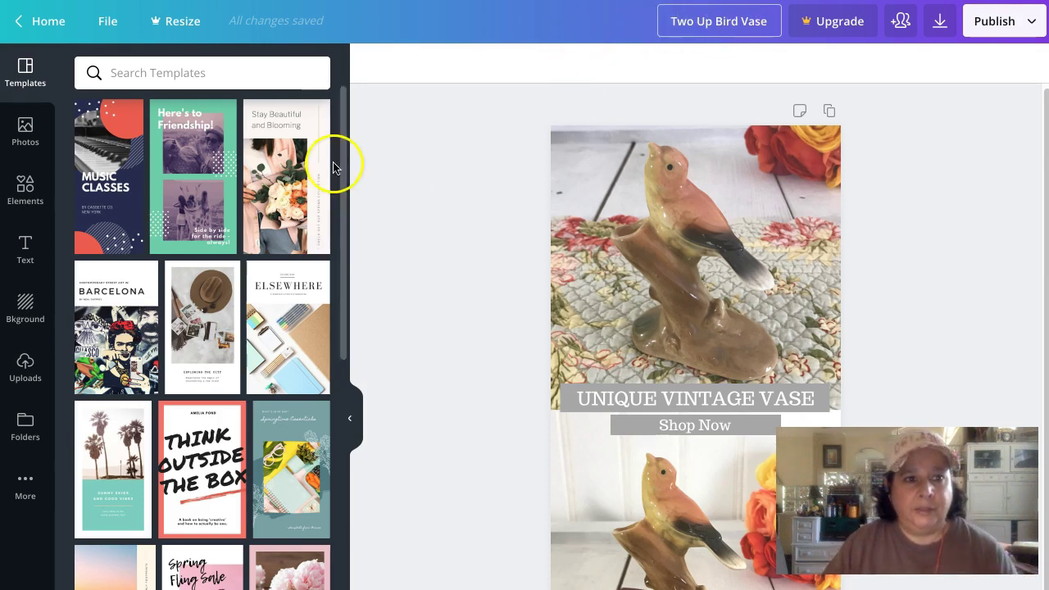
Upload the train photo IMG_1143.jpeg from the Product Pictures folder to the image uploads
{"action": "left_click", "coordinate": [24, 370]}
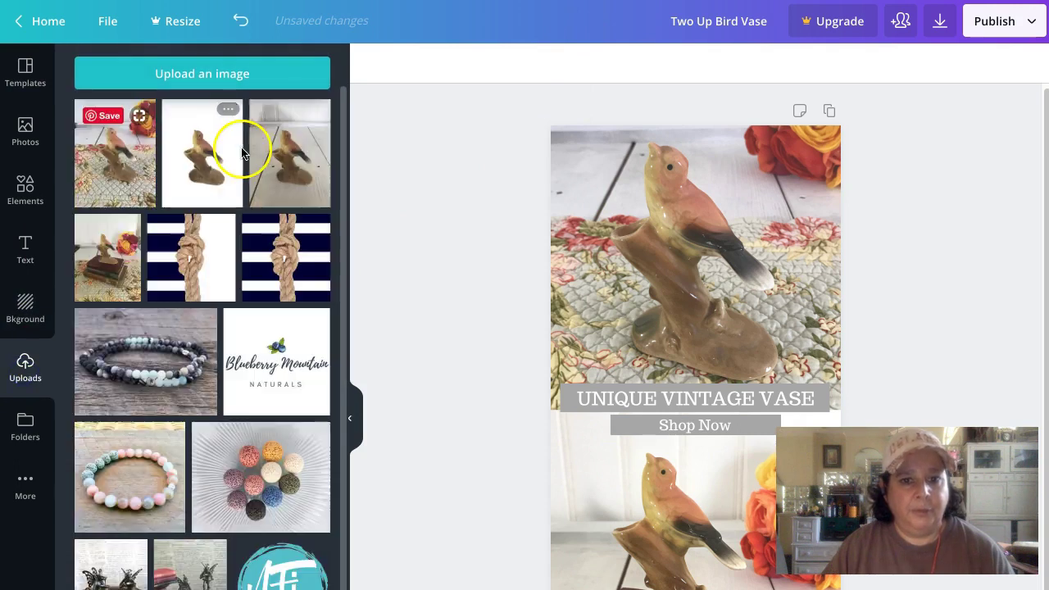
{"action": "left_click", "coordinate": [162, 73]}
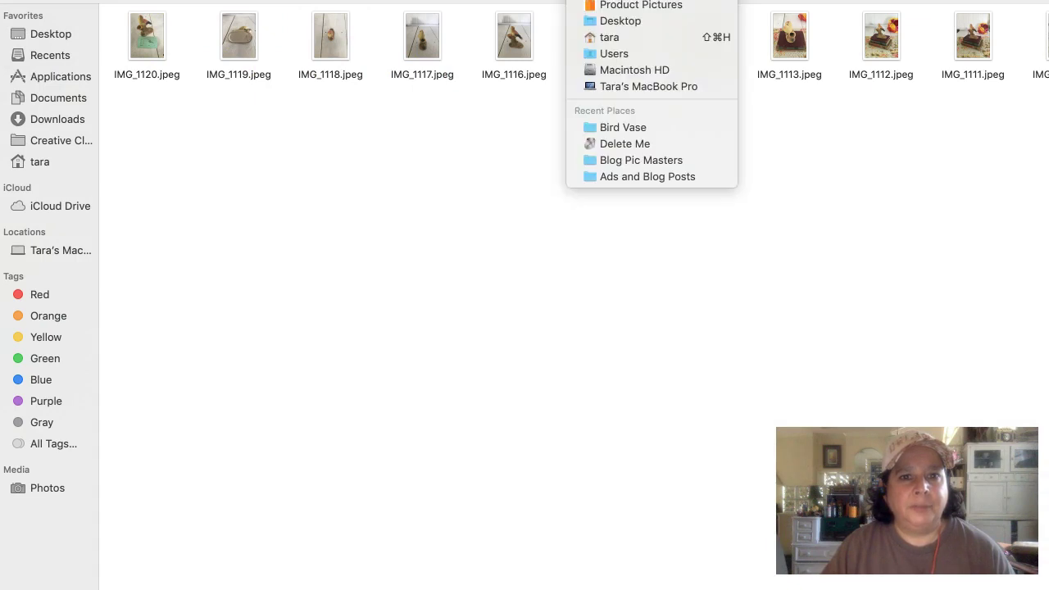
{"action": "left_click", "coordinate": [614, 7]}
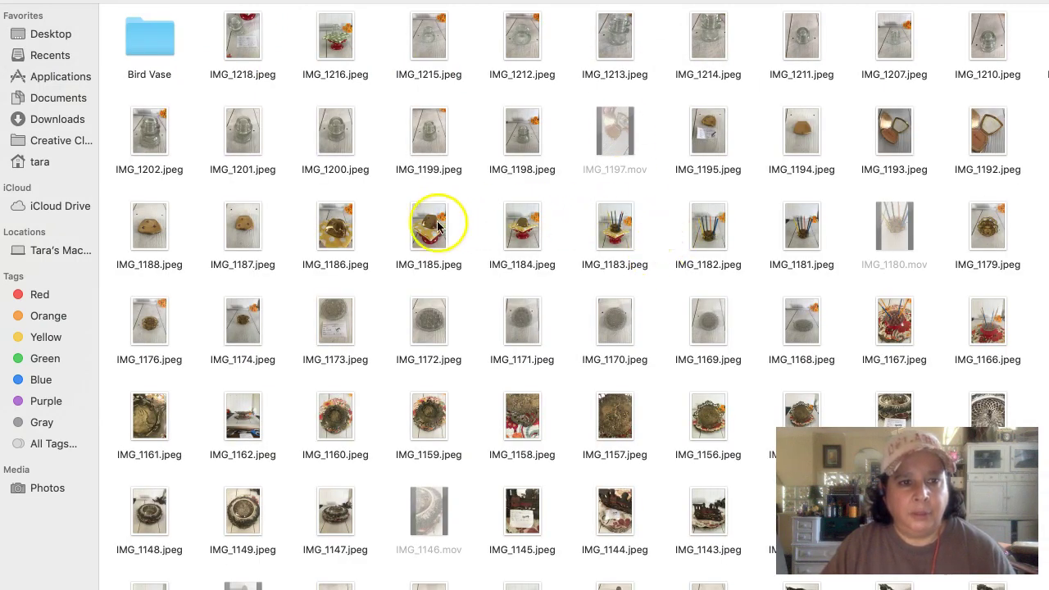
{"action": "scroll", "coordinate": [572, 331], "scroll_direction": "down", "scroll_amount": 5}
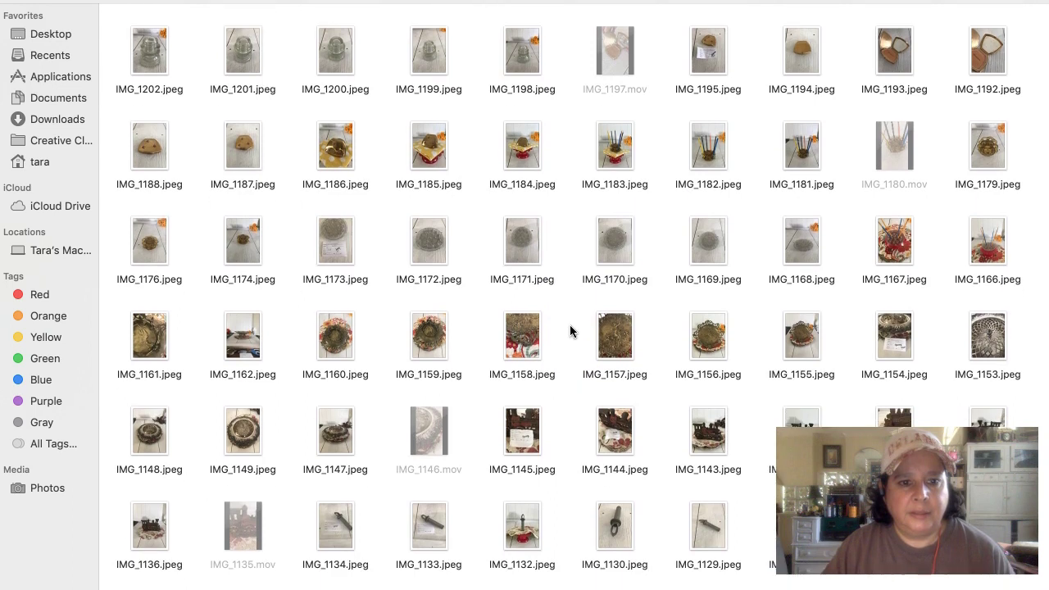
{"action": "scroll", "coordinate": [571, 331], "scroll_direction": "down", "scroll_amount": 12}
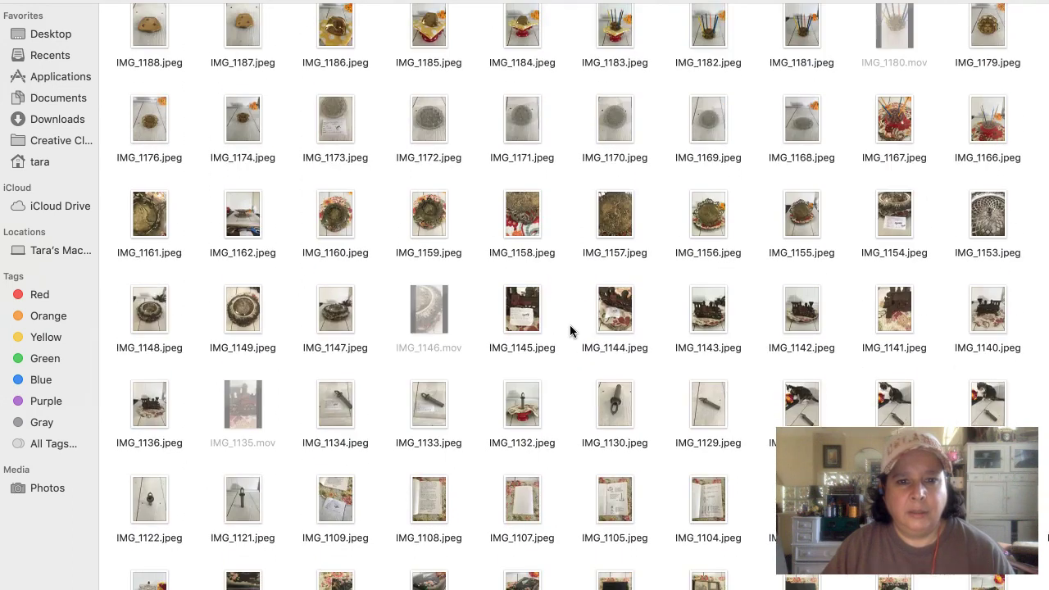
{"action": "scroll", "coordinate": [571, 330], "scroll_direction": "down", "scroll_amount": 3}
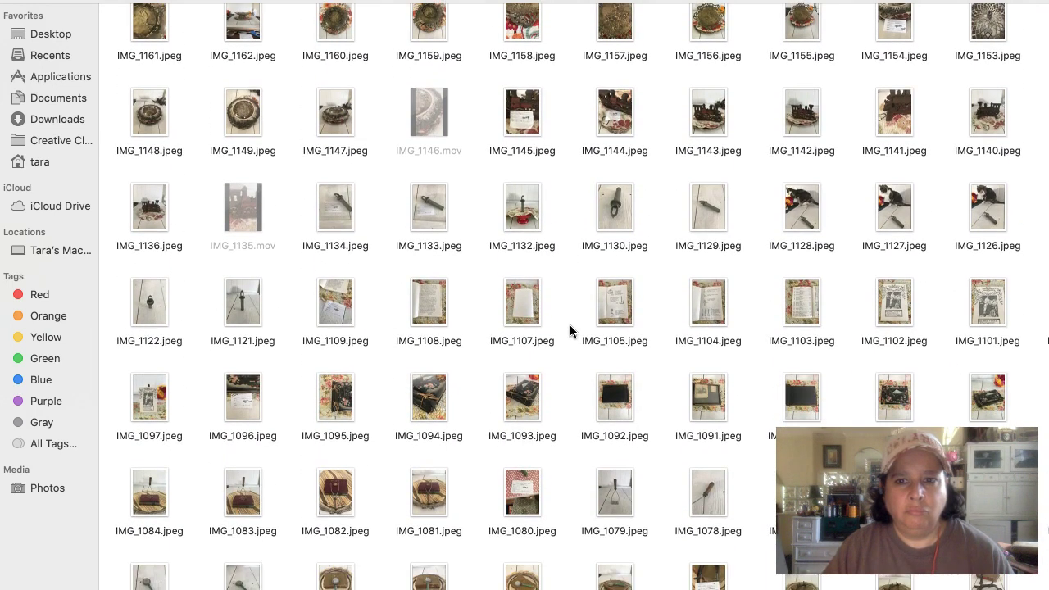
{"action": "scroll", "coordinate": [571, 331], "scroll_direction": "up", "scroll_amount": 1}
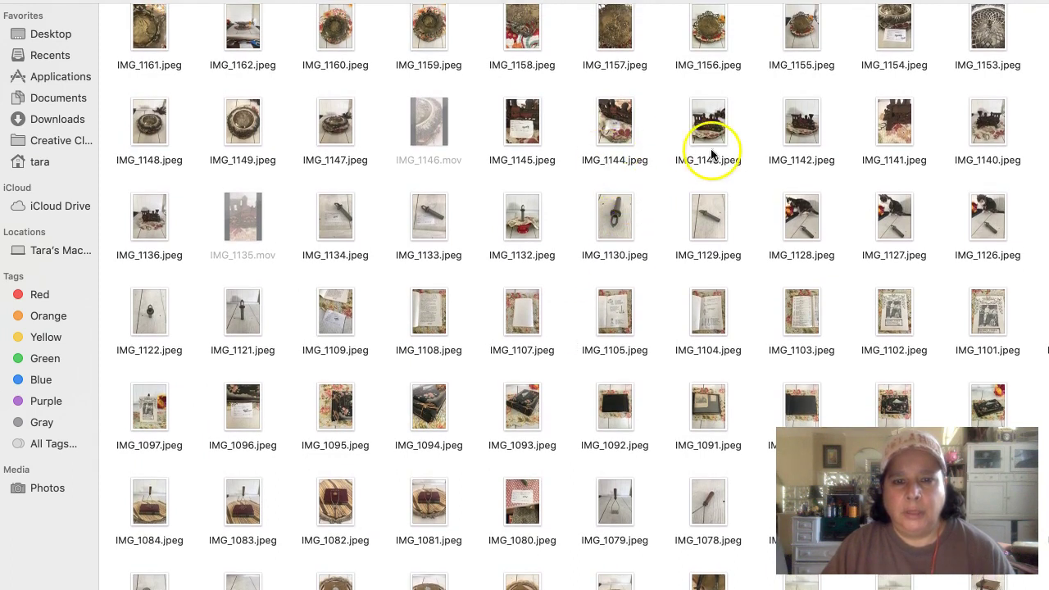
{"action": "left_click", "coordinate": [707, 123]}
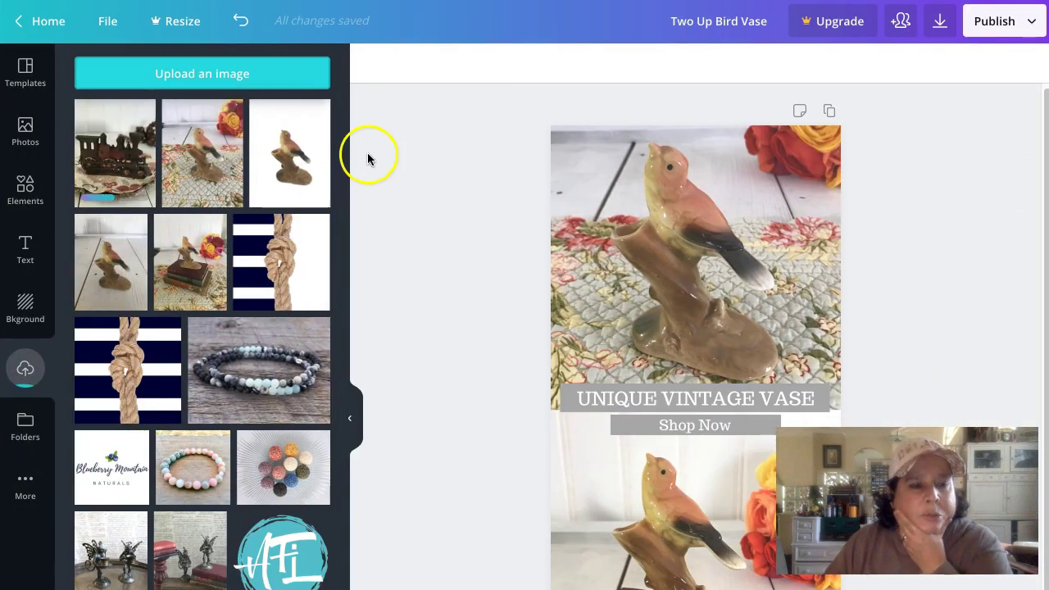
Upload a second train photo from the product pictures to the image uploads
{"action": "left_click", "coordinate": [198, 80]}
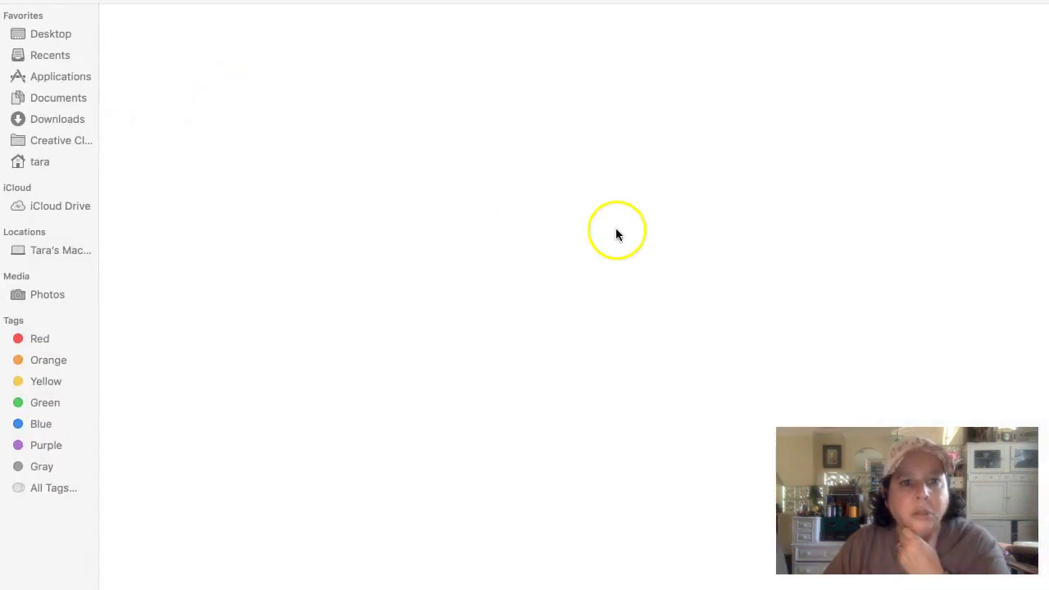
{"action": "scroll", "coordinate": [807, 343], "scroll_direction": "down", "scroll_amount": 5}
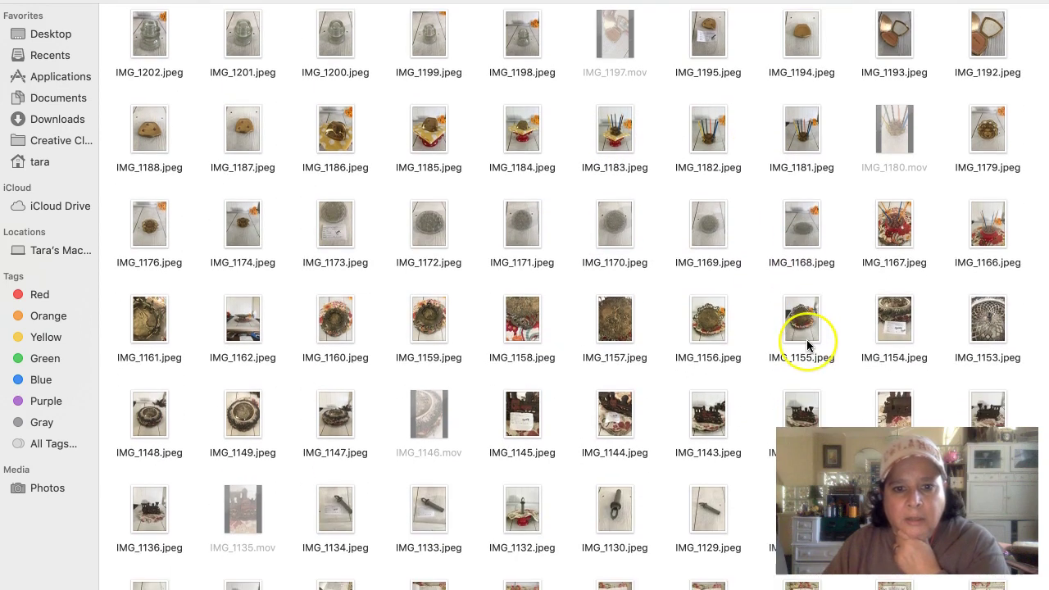
{"action": "scroll", "coordinate": [808, 344], "scroll_direction": "down", "scroll_amount": 1}
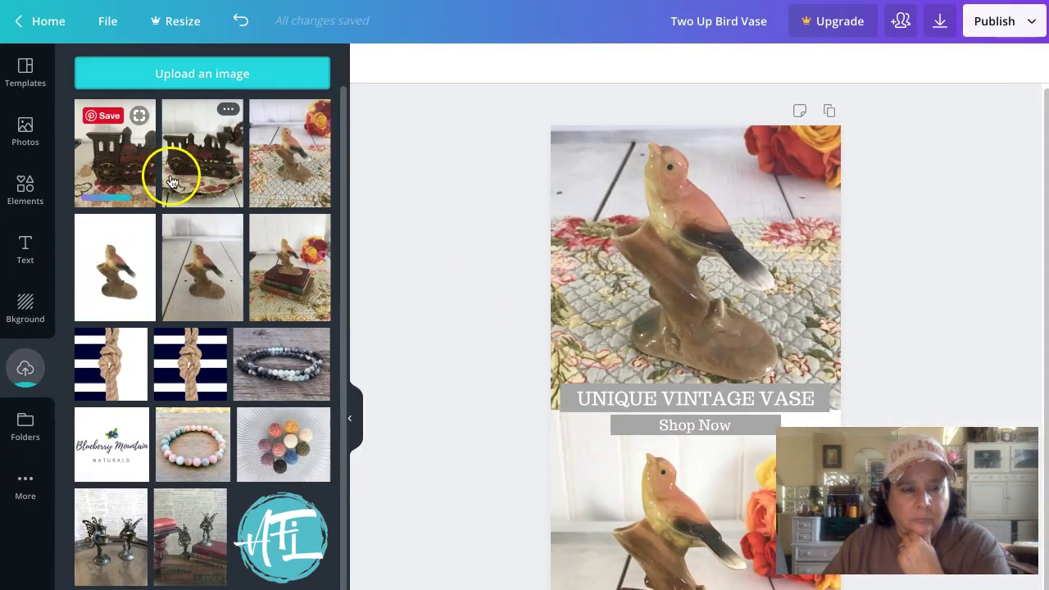
Replace the upper bird photo with the train photo on the round floral mat, scaled to the page width and positioned behind the title
{"action": "left_click_drag", "start_coordinate": [192, 159], "coordinate": [590, 234]}
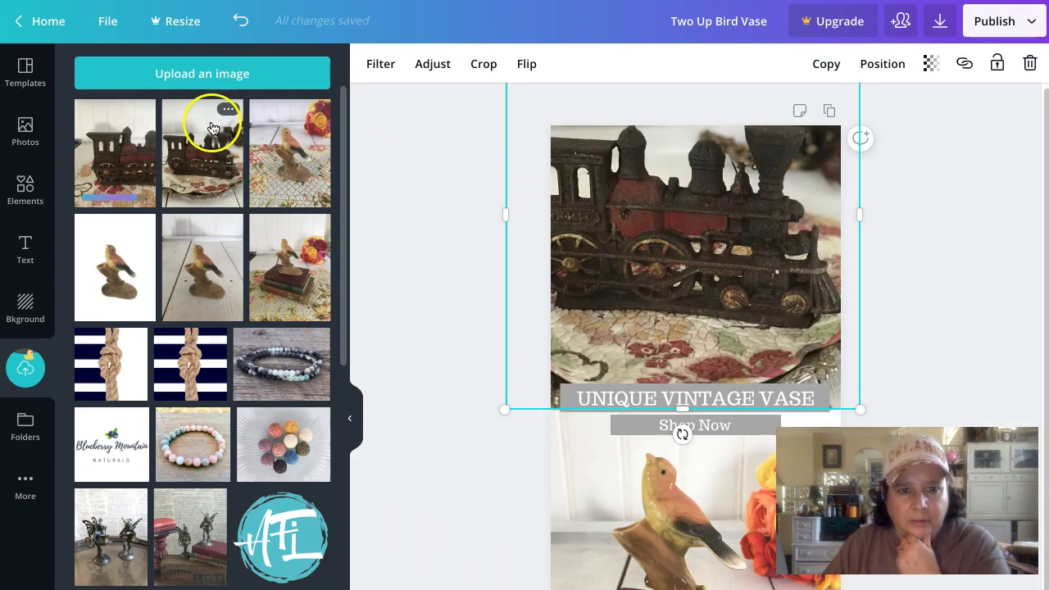
{"action": "left_click_drag", "start_coordinate": [500, 410], "coordinate": [548, 358]}
{"action": "left_click_drag", "start_coordinate": [857, 359], "coordinate": [831, 344]}
{"action": "left_click_drag", "start_coordinate": [757, 206], "coordinate": [759, 275]}
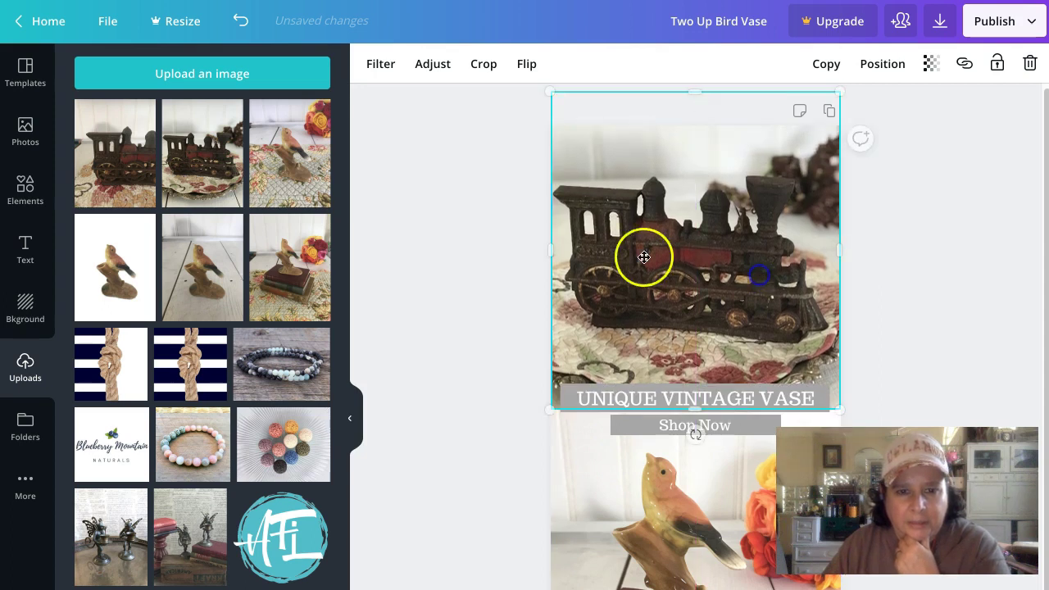
{"action": "left_click", "coordinate": [485, 194]}
{"action": "left_click", "coordinate": [702, 201]}
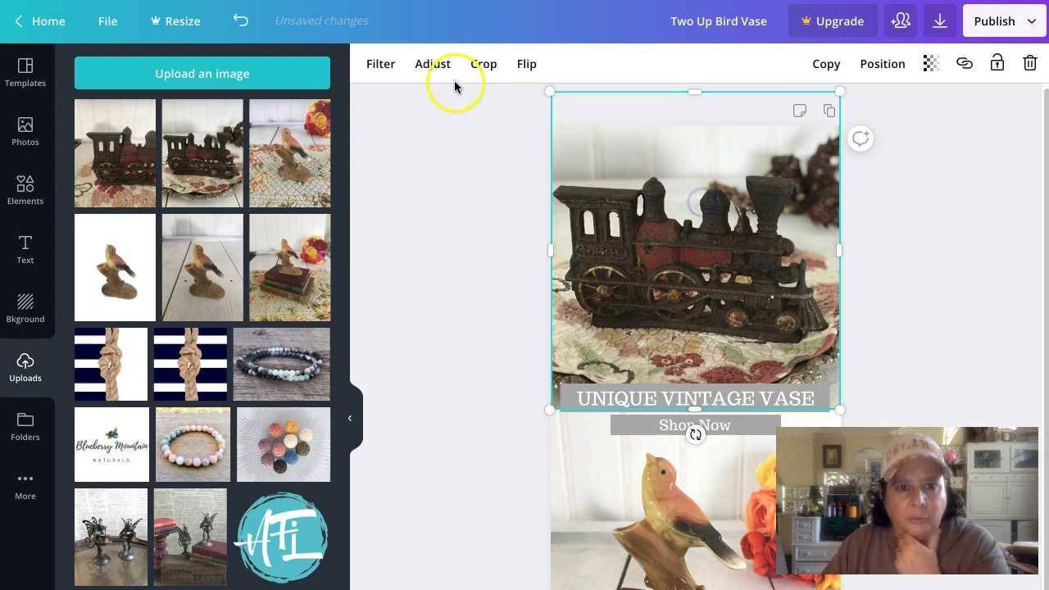
Adjust the upper train photo to brightness 13, contrast 12 and saturation 18
{"action": "left_click", "coordinate": [431, 64]}
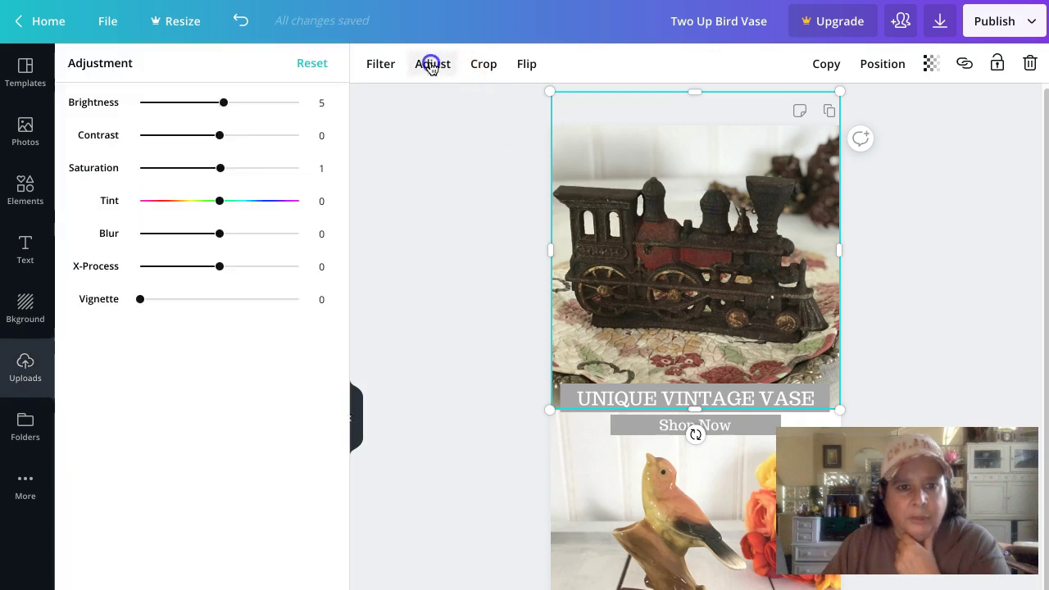
{"action": "left_click", "coordinate": [220, 102]}
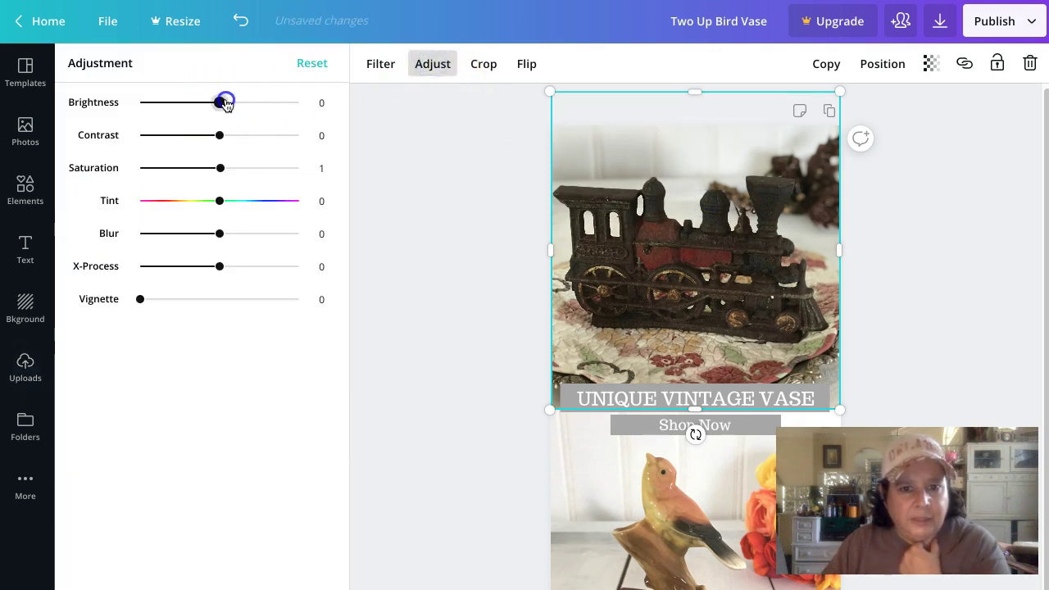
{"action": "left_click_drag", "start_coordinate": [228, 103], "coordinate": [233, 103]}
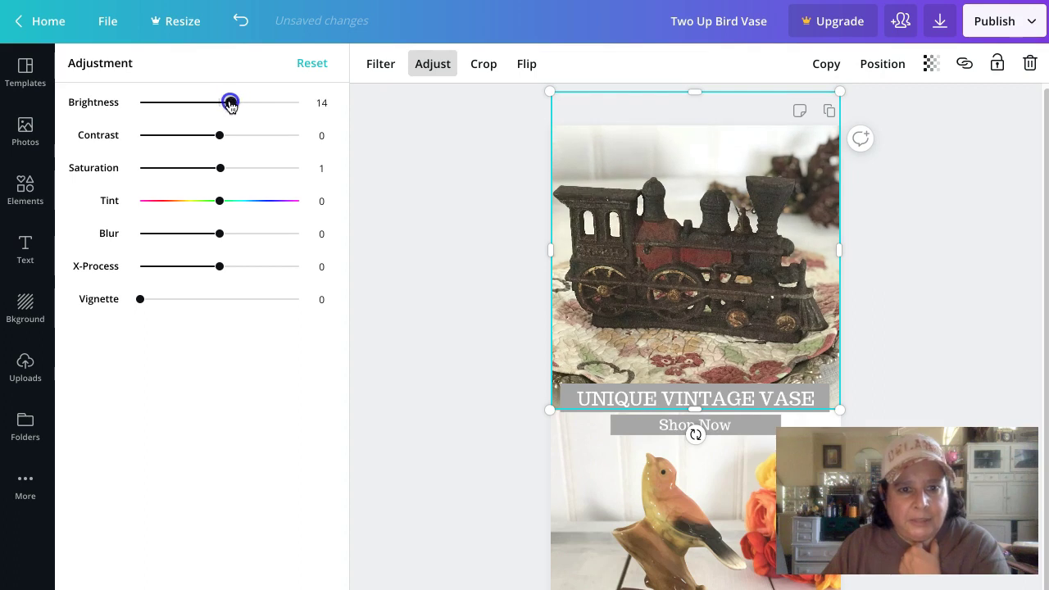
{"action": "left_click_drag", "start_coordinate": [220, 169], "coordinate": [227, 175]}
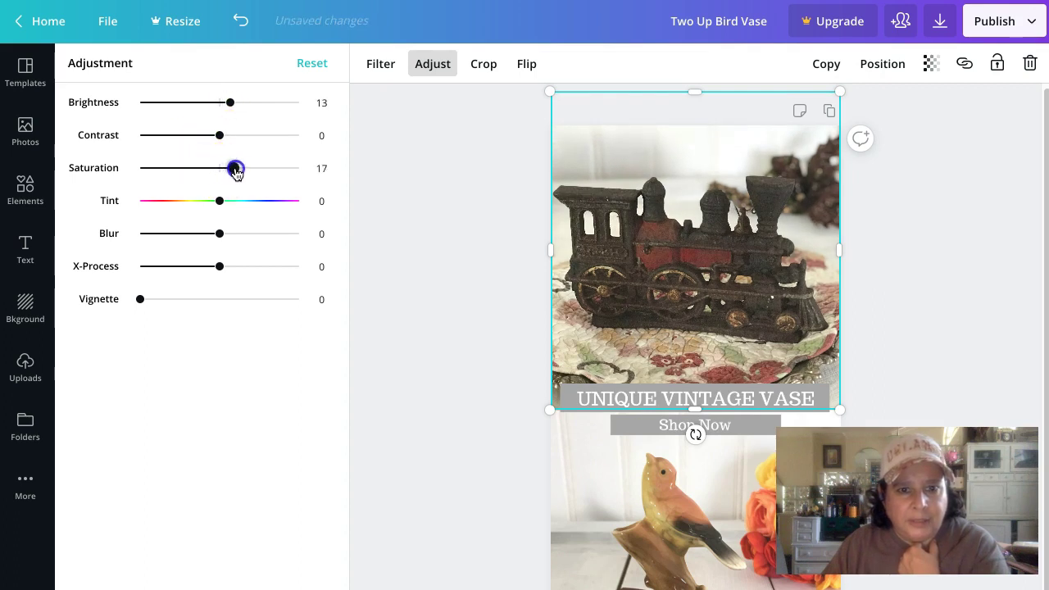
{"action": "left_click_drag", "start_coordinate": [219, 136], "coordinate": [227, 138]}
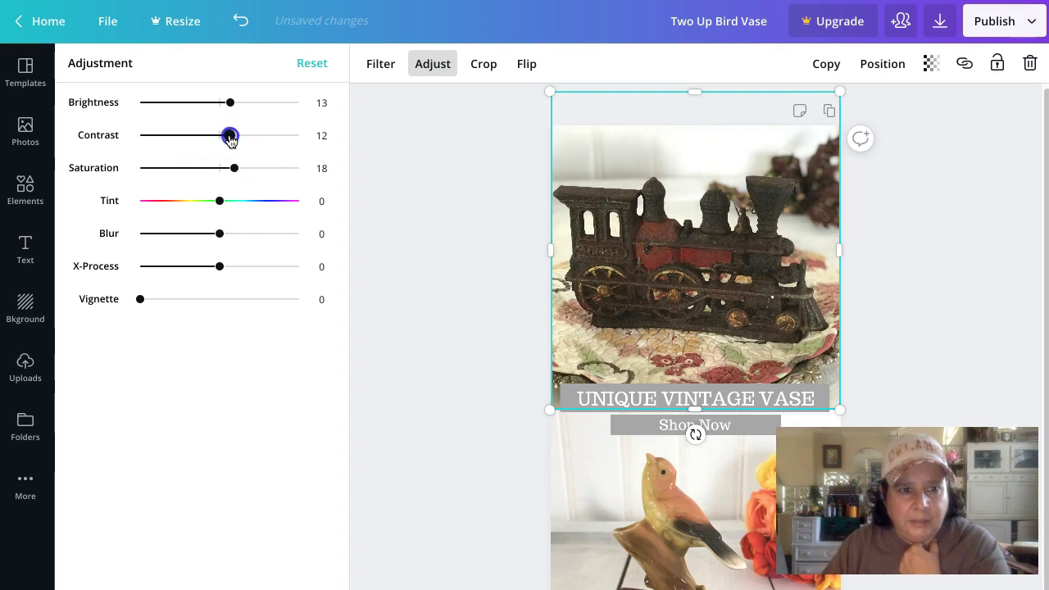
{"action": "left_click", "coordinate": [461, 201]}
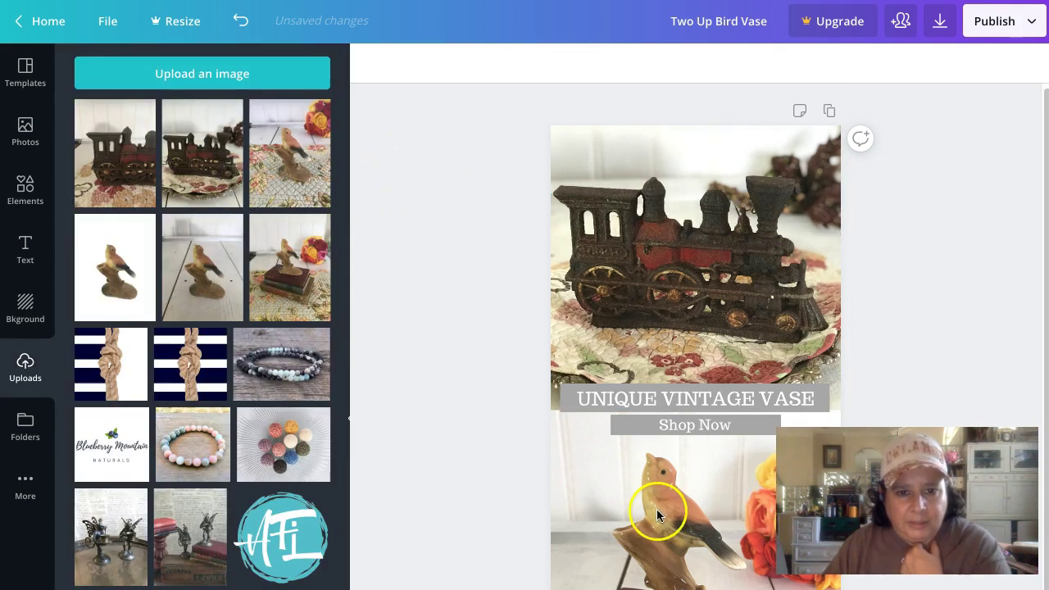
Delete the lower bird photo and put the newly uploaded train photo in its place, enlarged to cover the page width
{"action": "left_click", "coordinate": [656, 509]}
{"action": "key", "text": "Delete"}
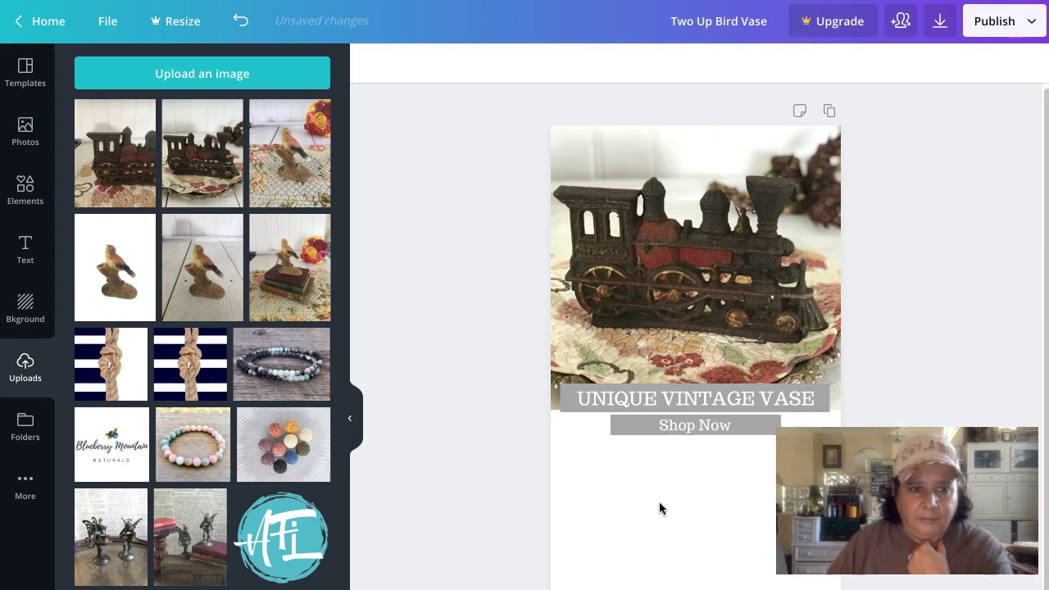
{"action": "left_click_drag", "start_coordinate": [145, 173], "coordinate": [643, 508]}
{"action": "left_click_drag", "start_coordinate": [563, 445], "coordinate": [436, 333]}
{"action": "left_click_drag", "start_coordinate": [722, 475], "coordinate": [661, 466]}
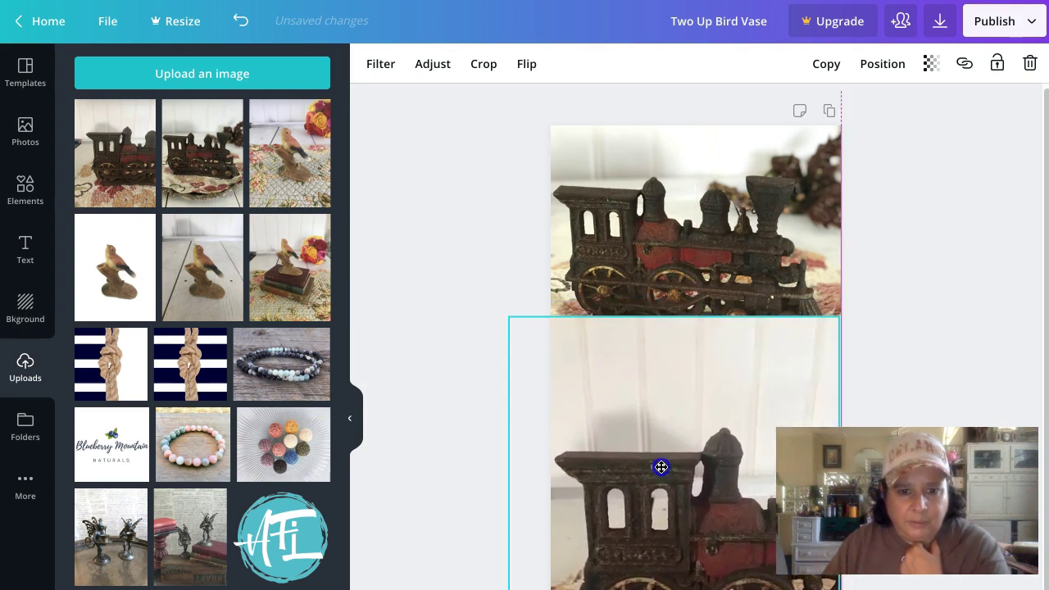
Send the lower train photo to the back and shift it slightly down beneath the text banners
{"action": "left_click", "coordinate": [877, 65]}
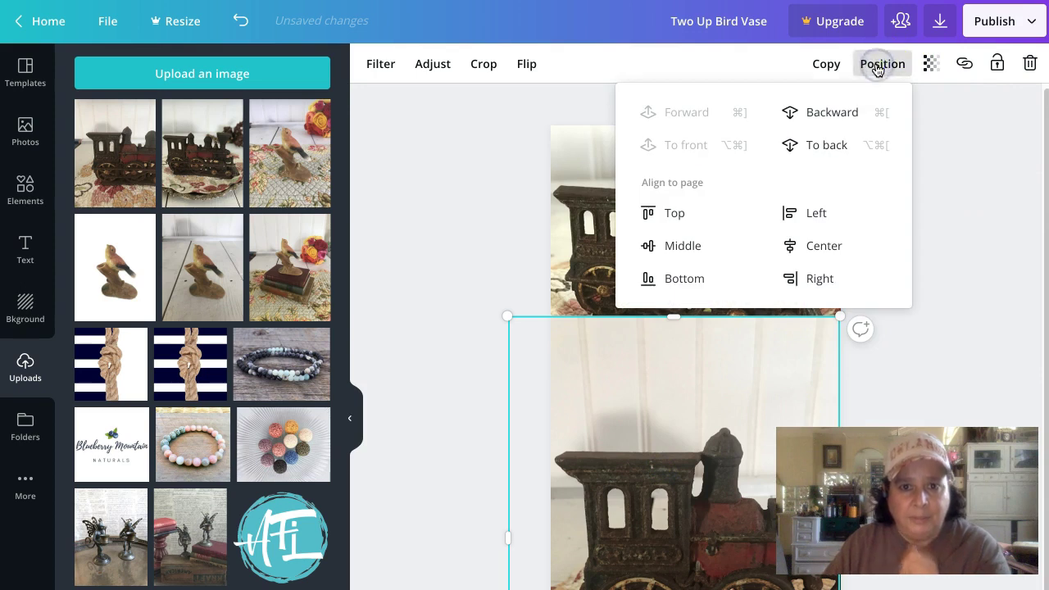
{"action": "left_click", "coordinate": [836, 147]}
{"action": "left_click", "coordinate": [947, 356]}
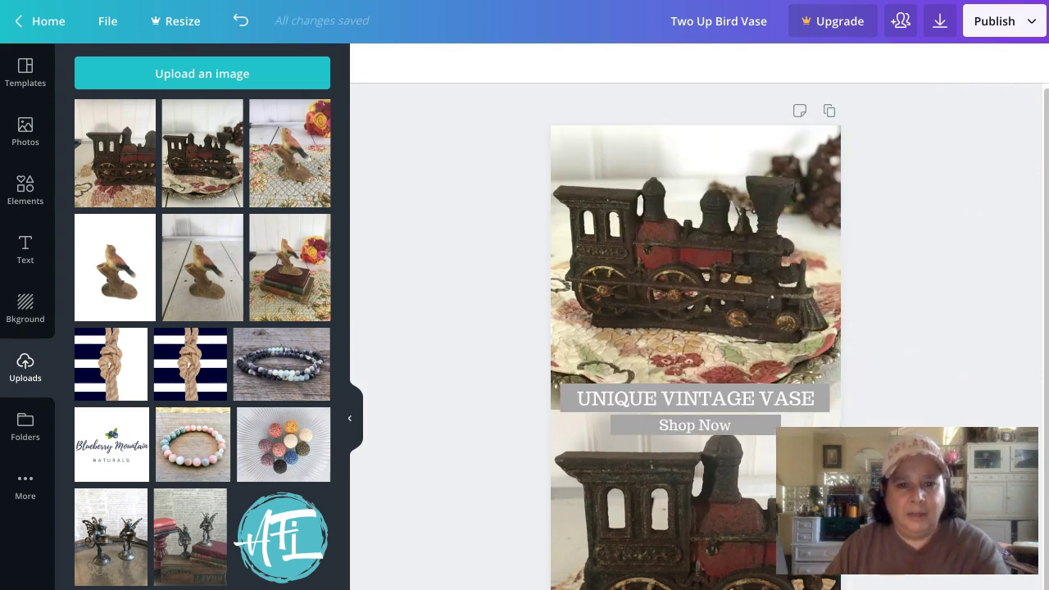
{"action": "left_click", "coordinate": [674, 528]}
{"action": "mouse_move", "coordinate": [675, 530]}
{"action": "left_mouse_down"}
{"action": "mouse_move", "coordinate": [664, 528]}
{"action": "mouse_move", "coordinate": [679, 529]}
{"action": "mouse_move", "coordinate": [680, 546]}
{"action": "left_mouse_up"}
{"action": "left_click", "coordinate": [409, 370]}
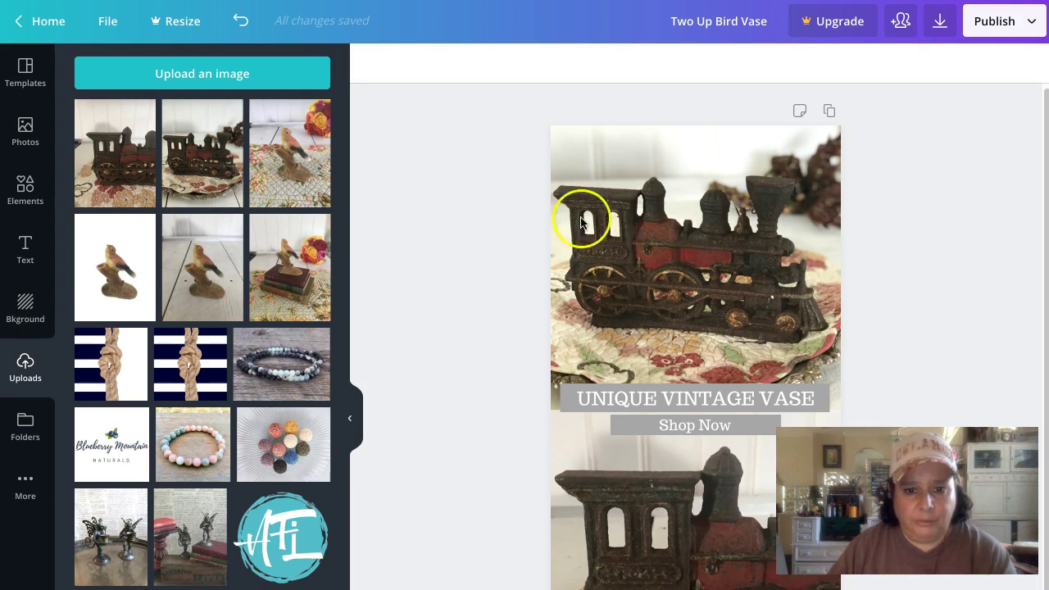
Adjust the lower train photo to brightness 11, contrast 10 and saturation 15
{"action": "left_click", "coordinate": [566, 545]}
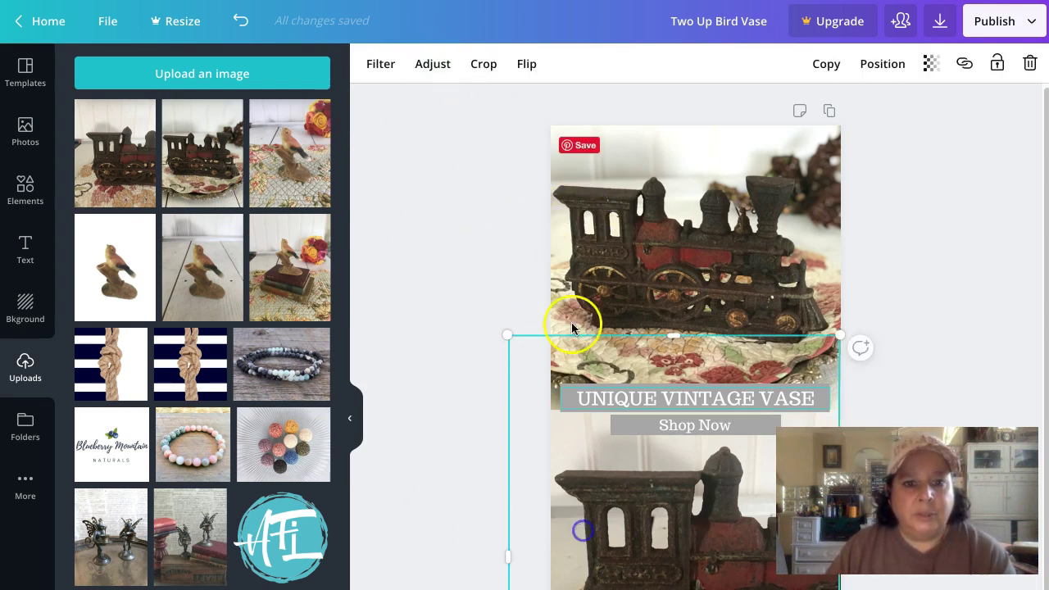
{"action": "left_click", "coordinate": [418, 67]}
{"action": "left_click_drag", "start_coordinate": [221, 104], "coordinate": [230, 107]}
{"action": "left_click_drag", "start_coordinate": [219, 168], "coordinate": [228, 135]}
{"action": "left_click", "coordinate": [352, 190]}
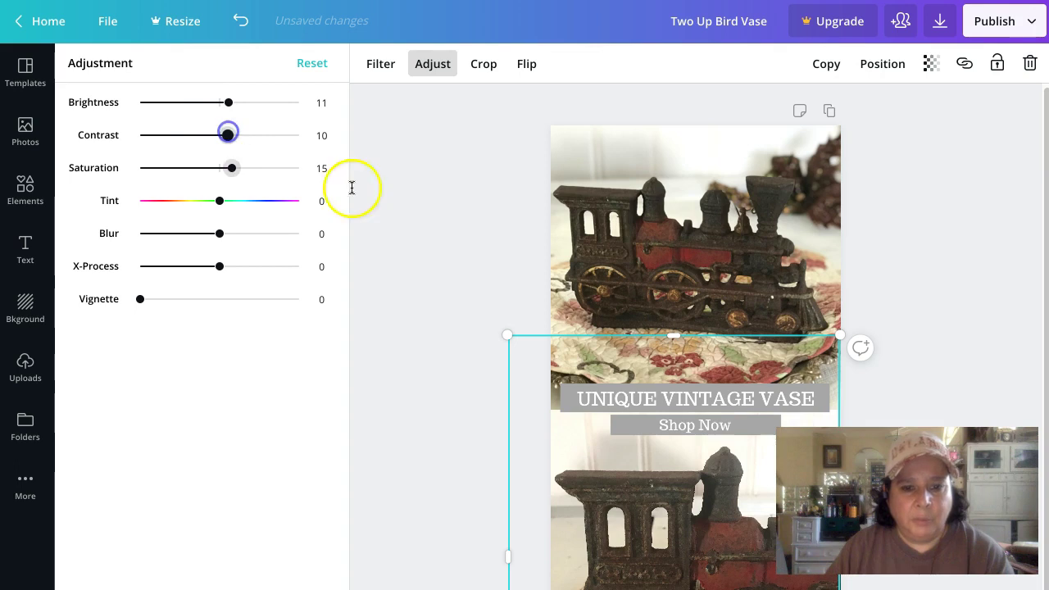
Replace the title UNIQUE VINTAGE VASE with OLD RAILROAD DOORSTOP
{"action": "double_click", "coordinate": [663, 399]}
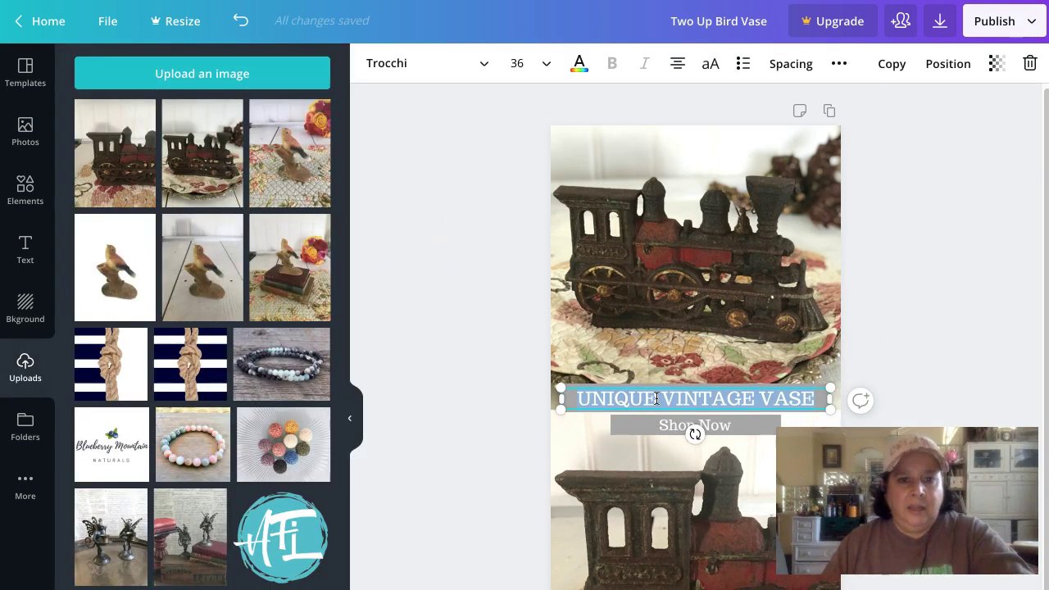
{"action": "type", "text": "A"}
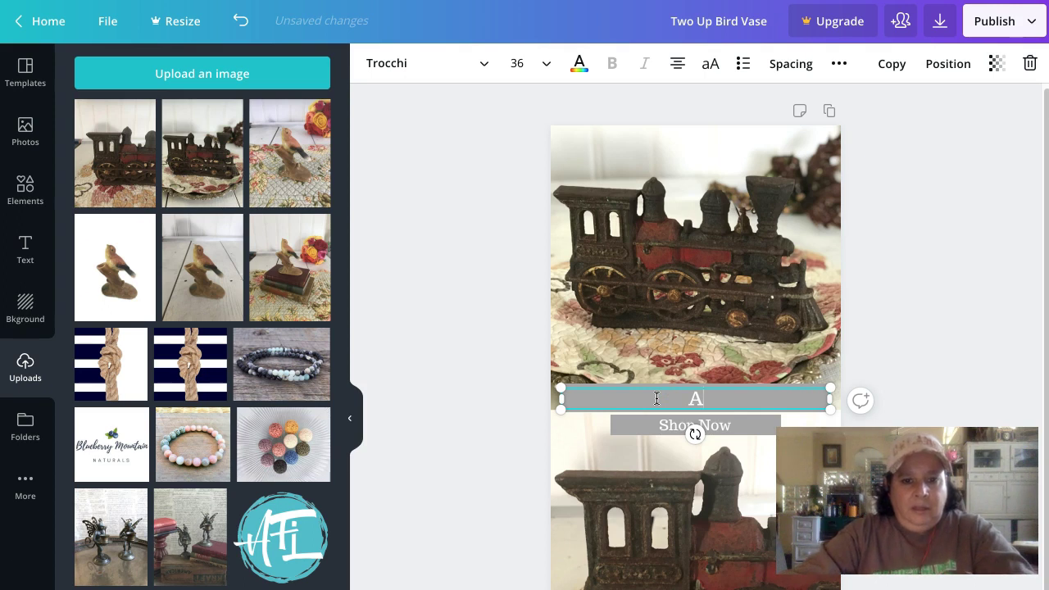
{"action": "type", "text": "WESOME RAILROD DOORSTOP"}
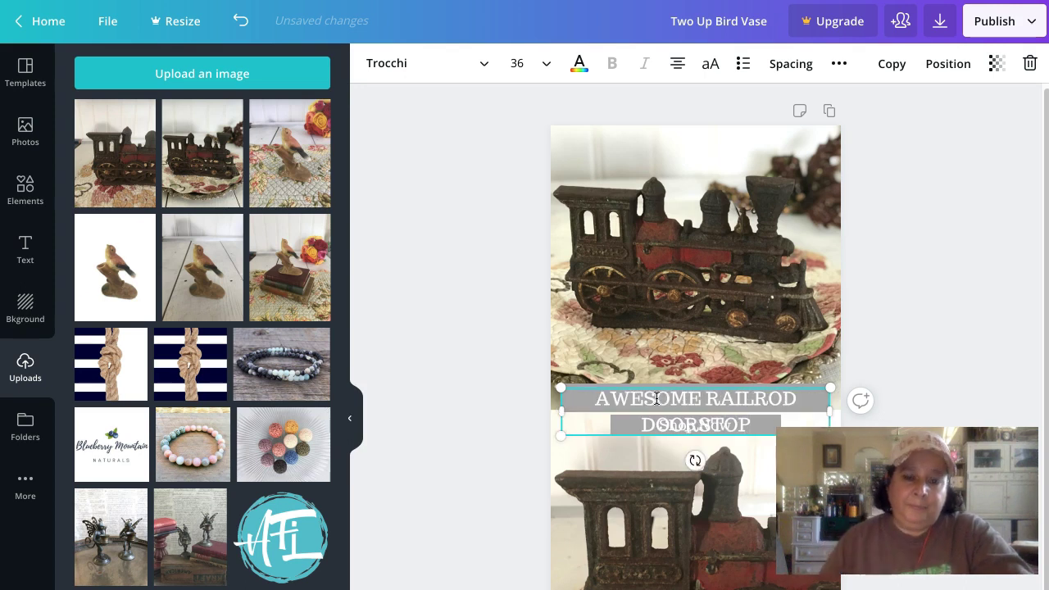
{"action": "left_click", "coordinate": [711, 398]}
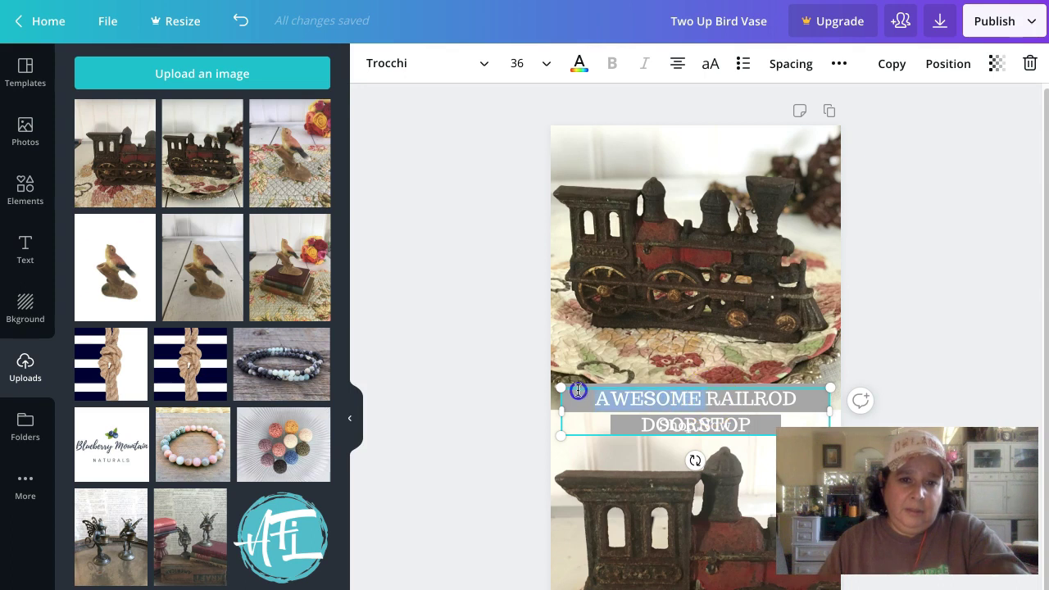
{"action": "type", "text": "OLD R"}
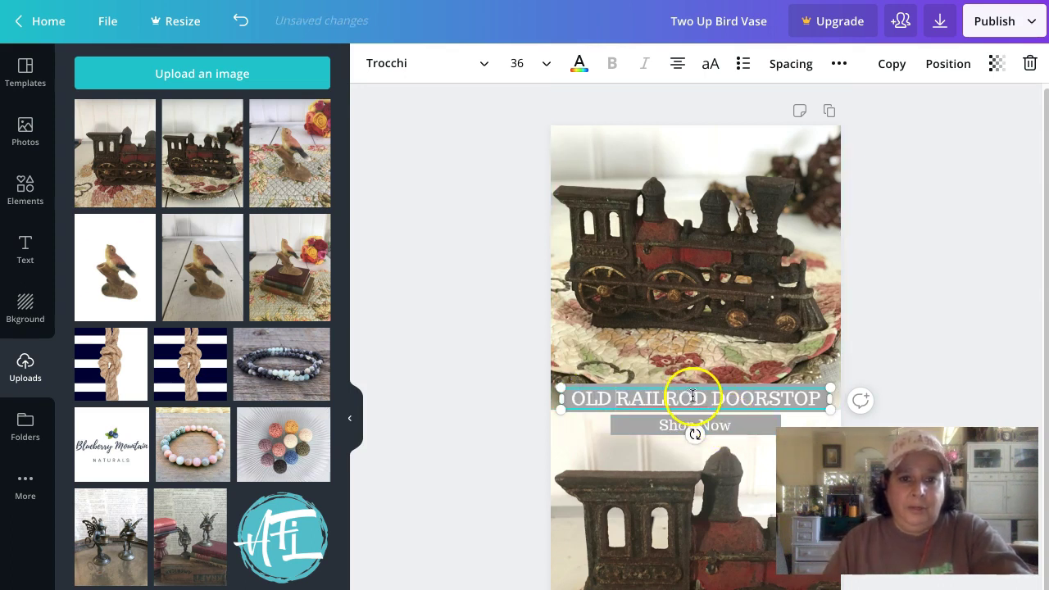
{"action": "type", "text": "A"}
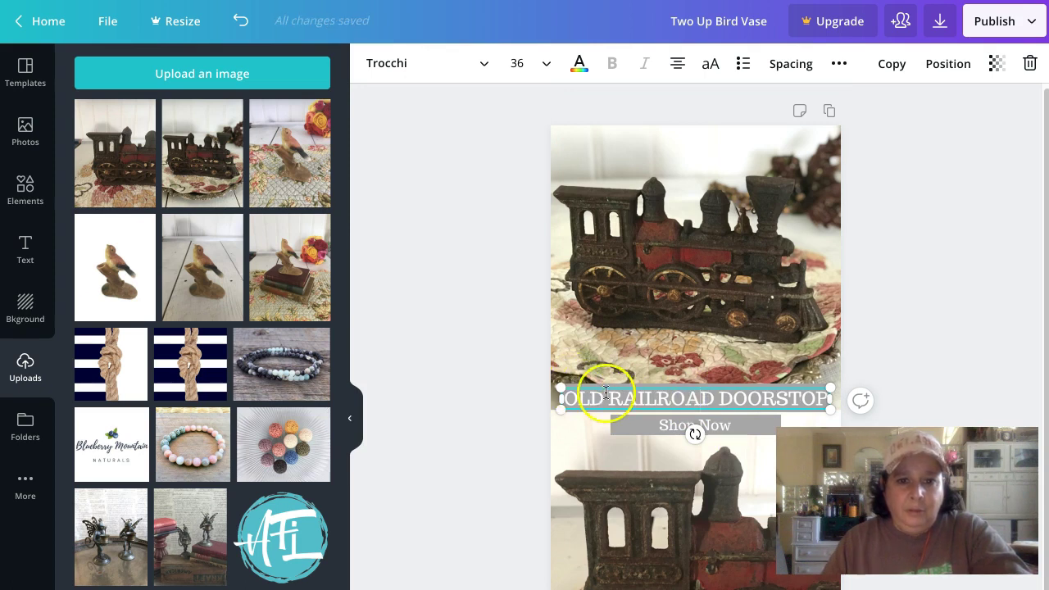
{"action": "left_click", "coordinate": [464, 321]}
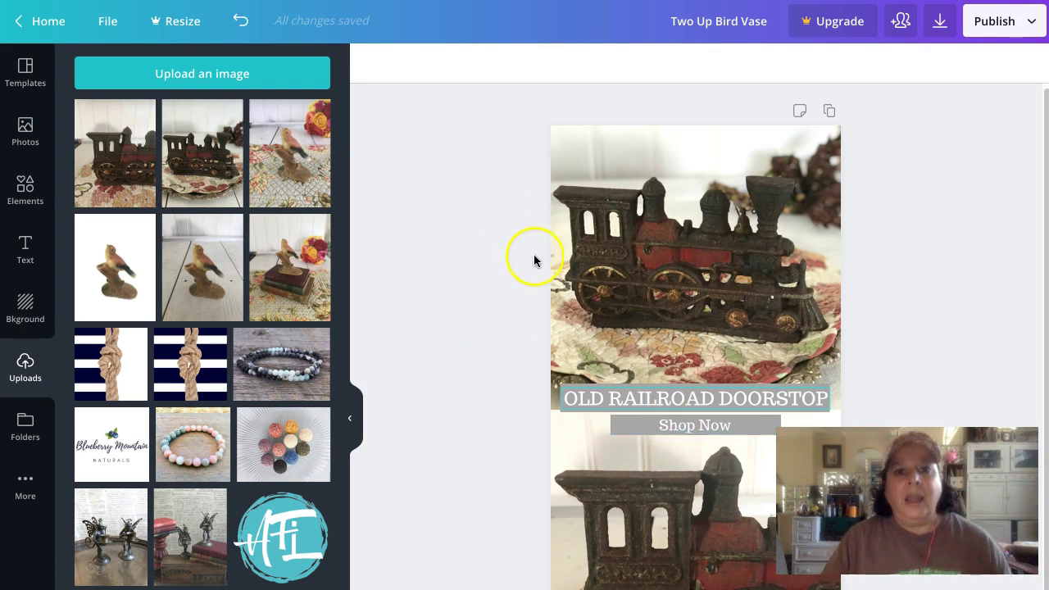
{"action": "left_click", "coordinate": [983, 26]}
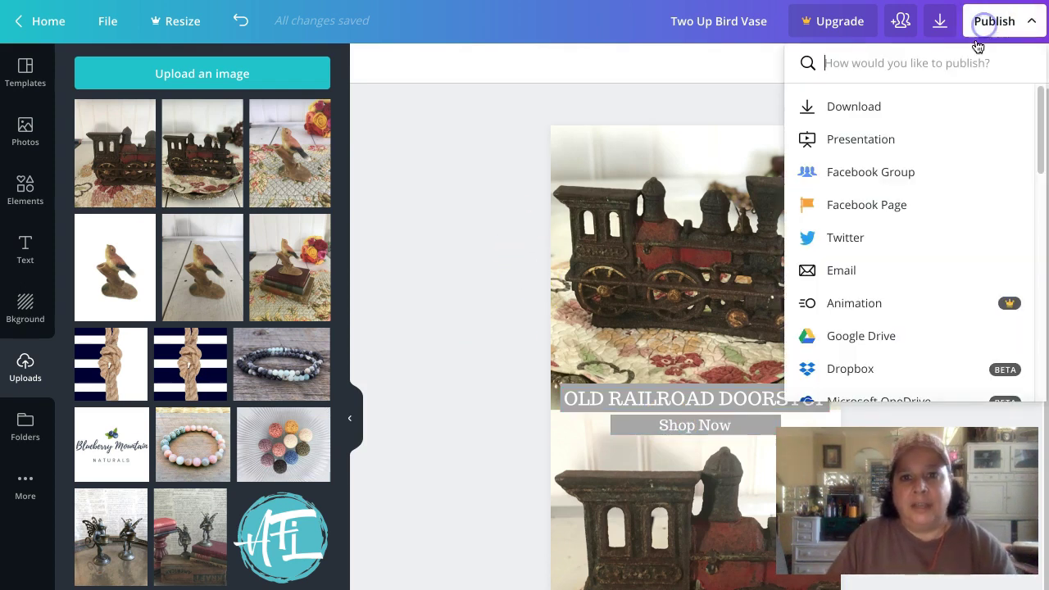
{"action": "left_click", "coordinate": [929, 119]}
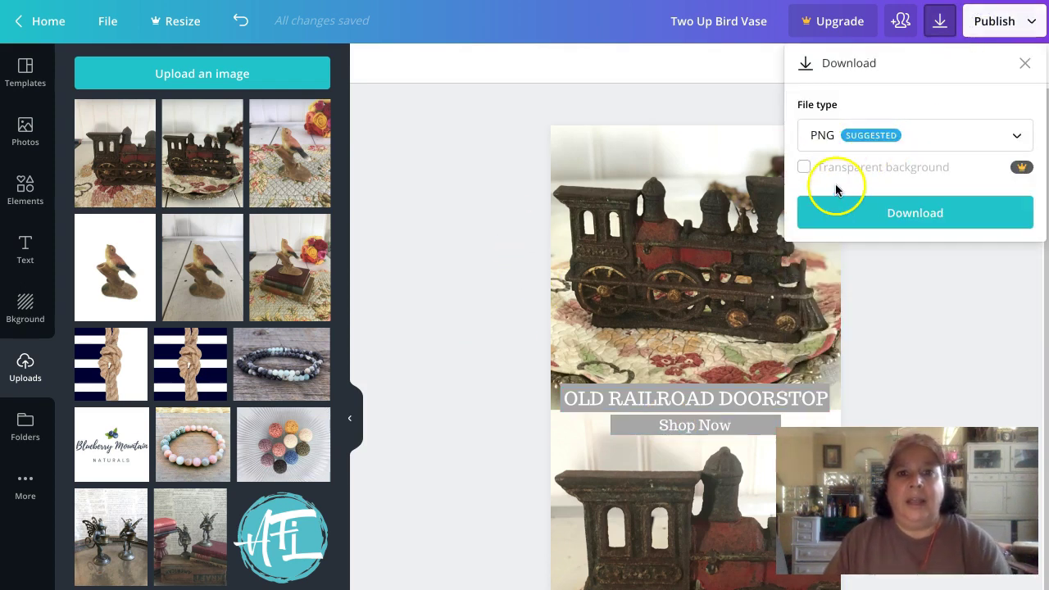
{"action": "left_click", "coordinate": [1025, 62]}
Rename the design as Two Up Train Doorstop
{"action": "left_click", "coordinate": [709, 26]}
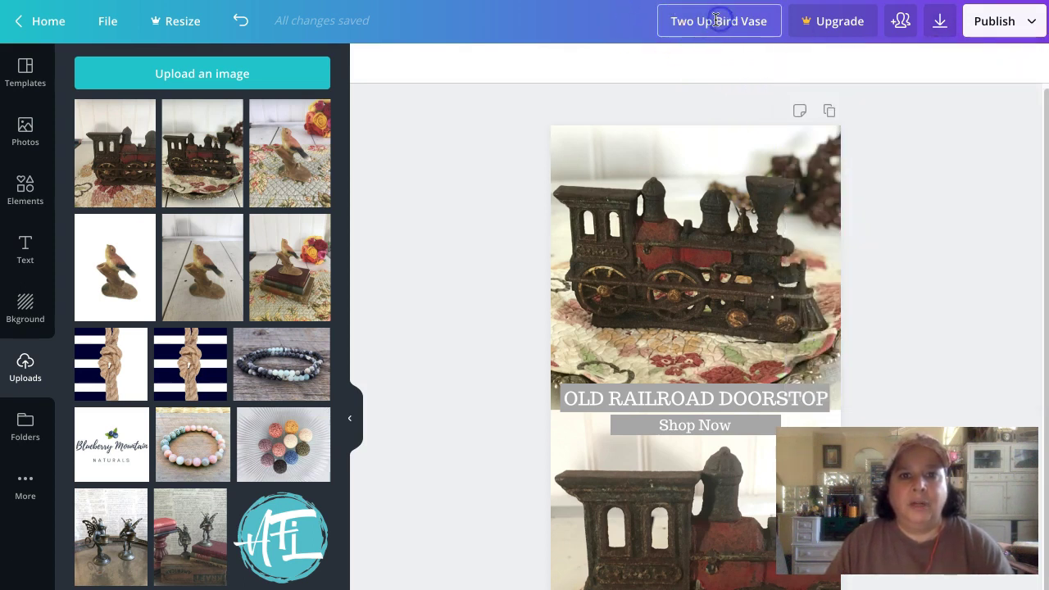
{"action": "left_click_drag", "start_coordinate": [716, 20], "coordinate": [853, 27]}
{"action": "type", "text": "TRAIN"}
{"action": "key", "text": "Return"}
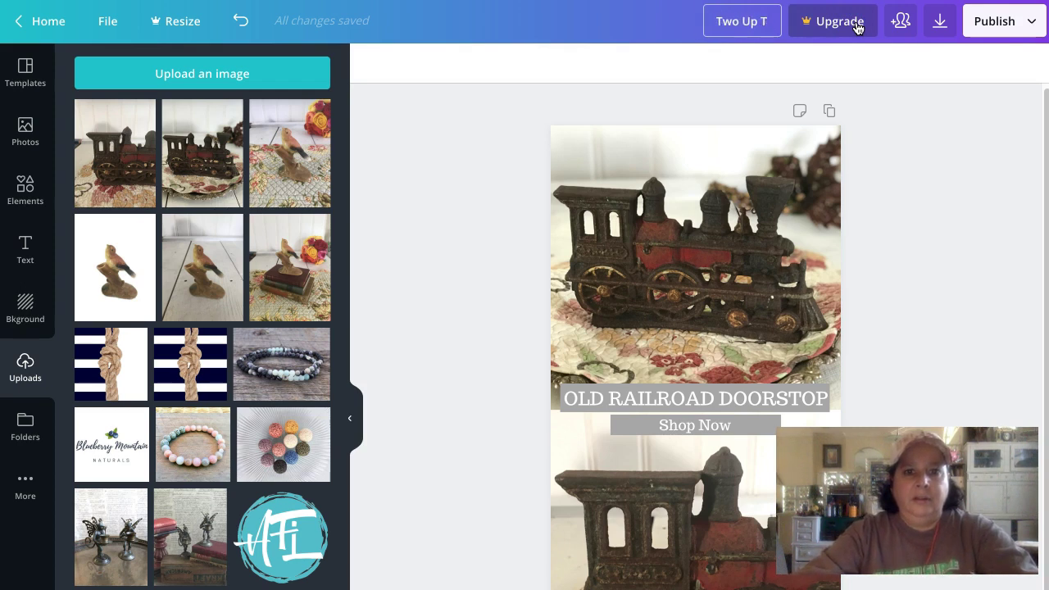
{"action": "type", "text": "Doorstop"}
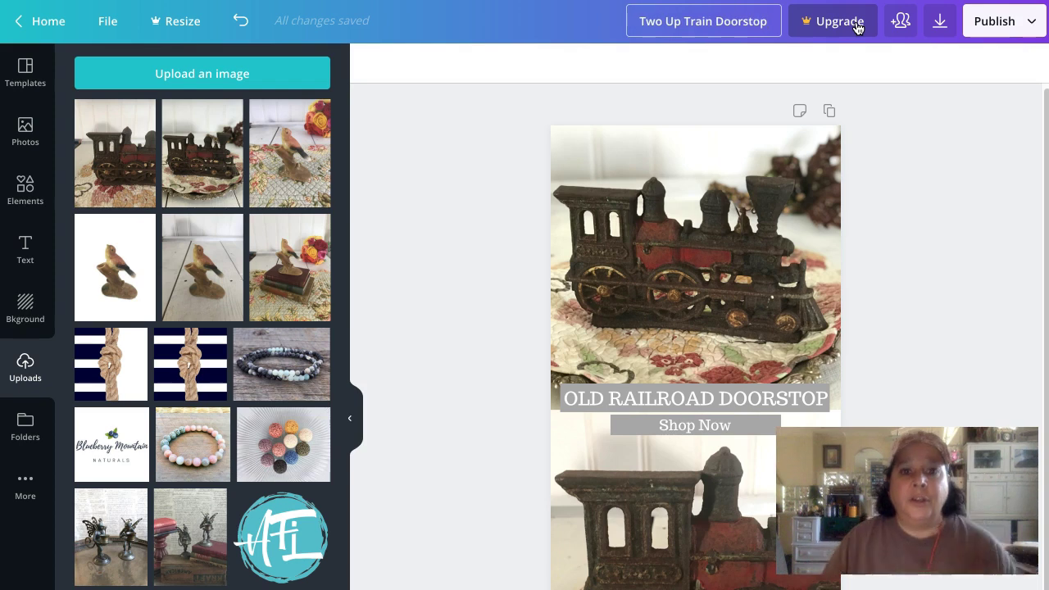
{"action": "left_click", "coordinate": [762, 45]}
Download the train doorstop design as a PNG and dismiss the Pro trial offer
{"action": "left_click", "coordinate": [995, 25]}
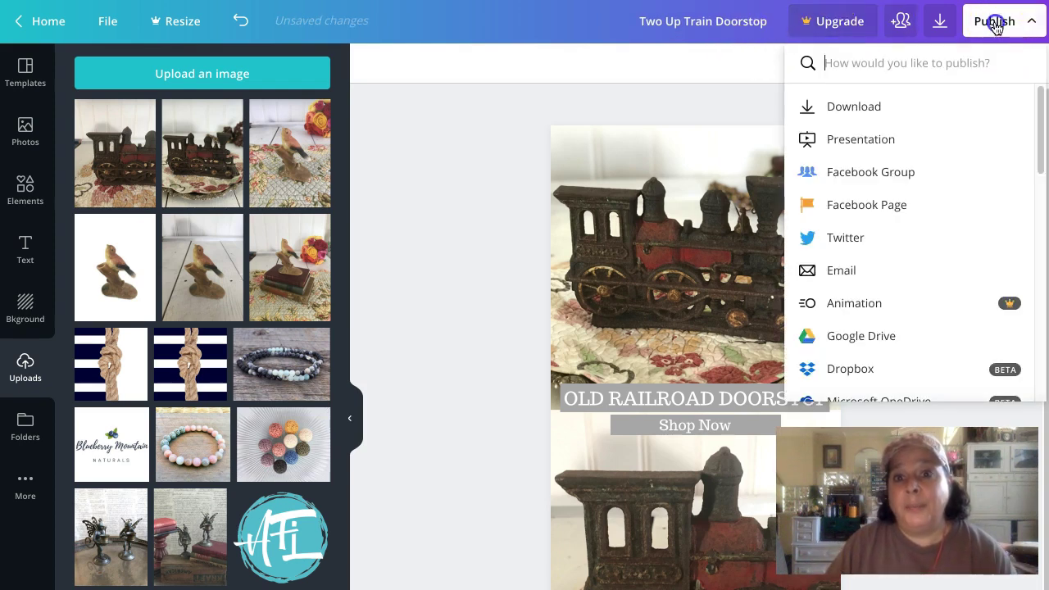
{"action": "left_click", "coordinate": [894, 107]}
{"action": "left_click", "coordinate": [872, 213]}
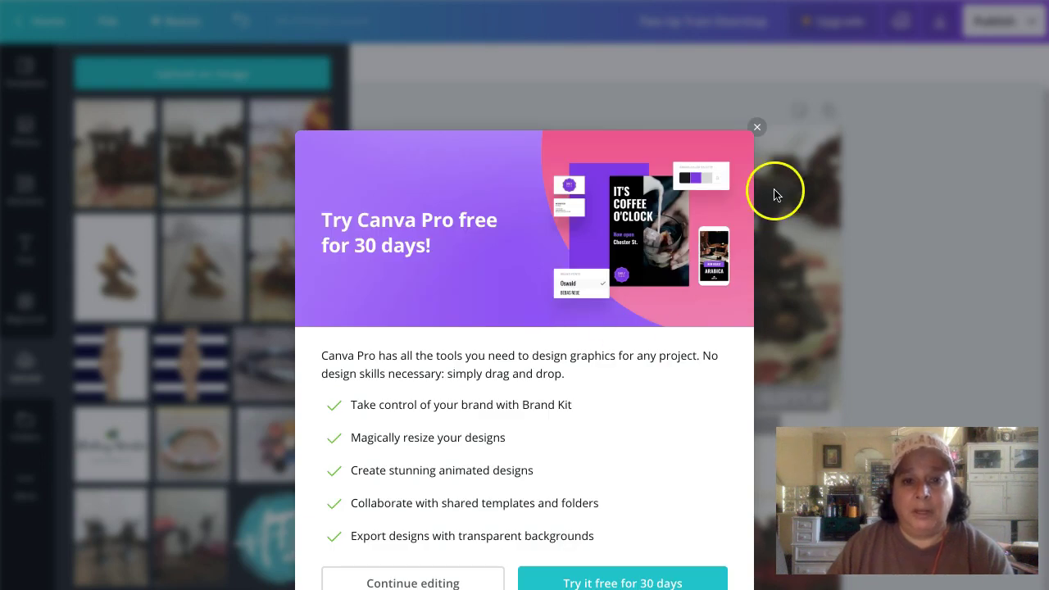
{"action": "left_click", "coordinate": [755, 130]}
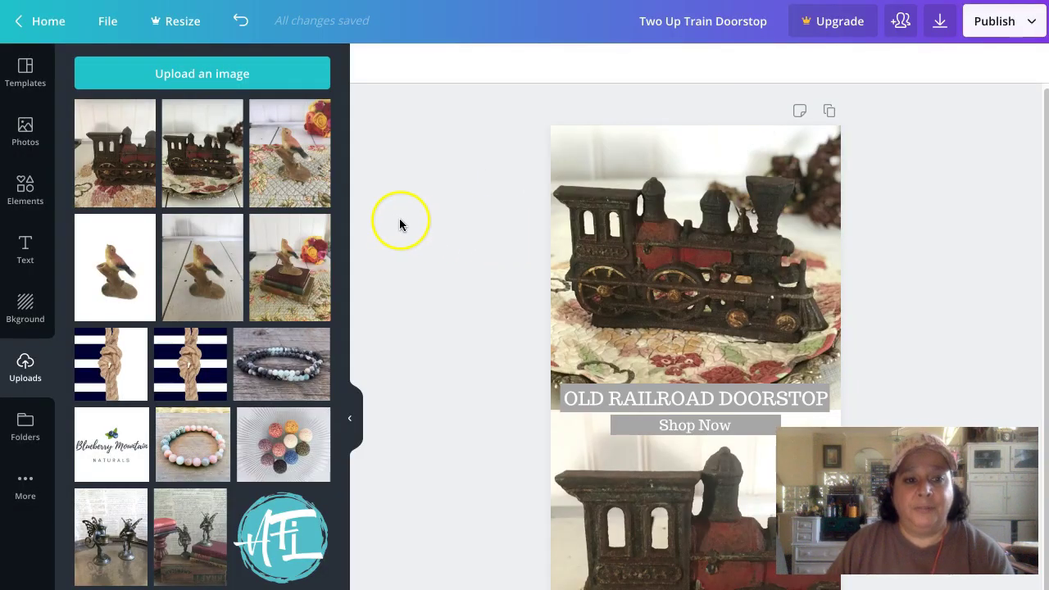